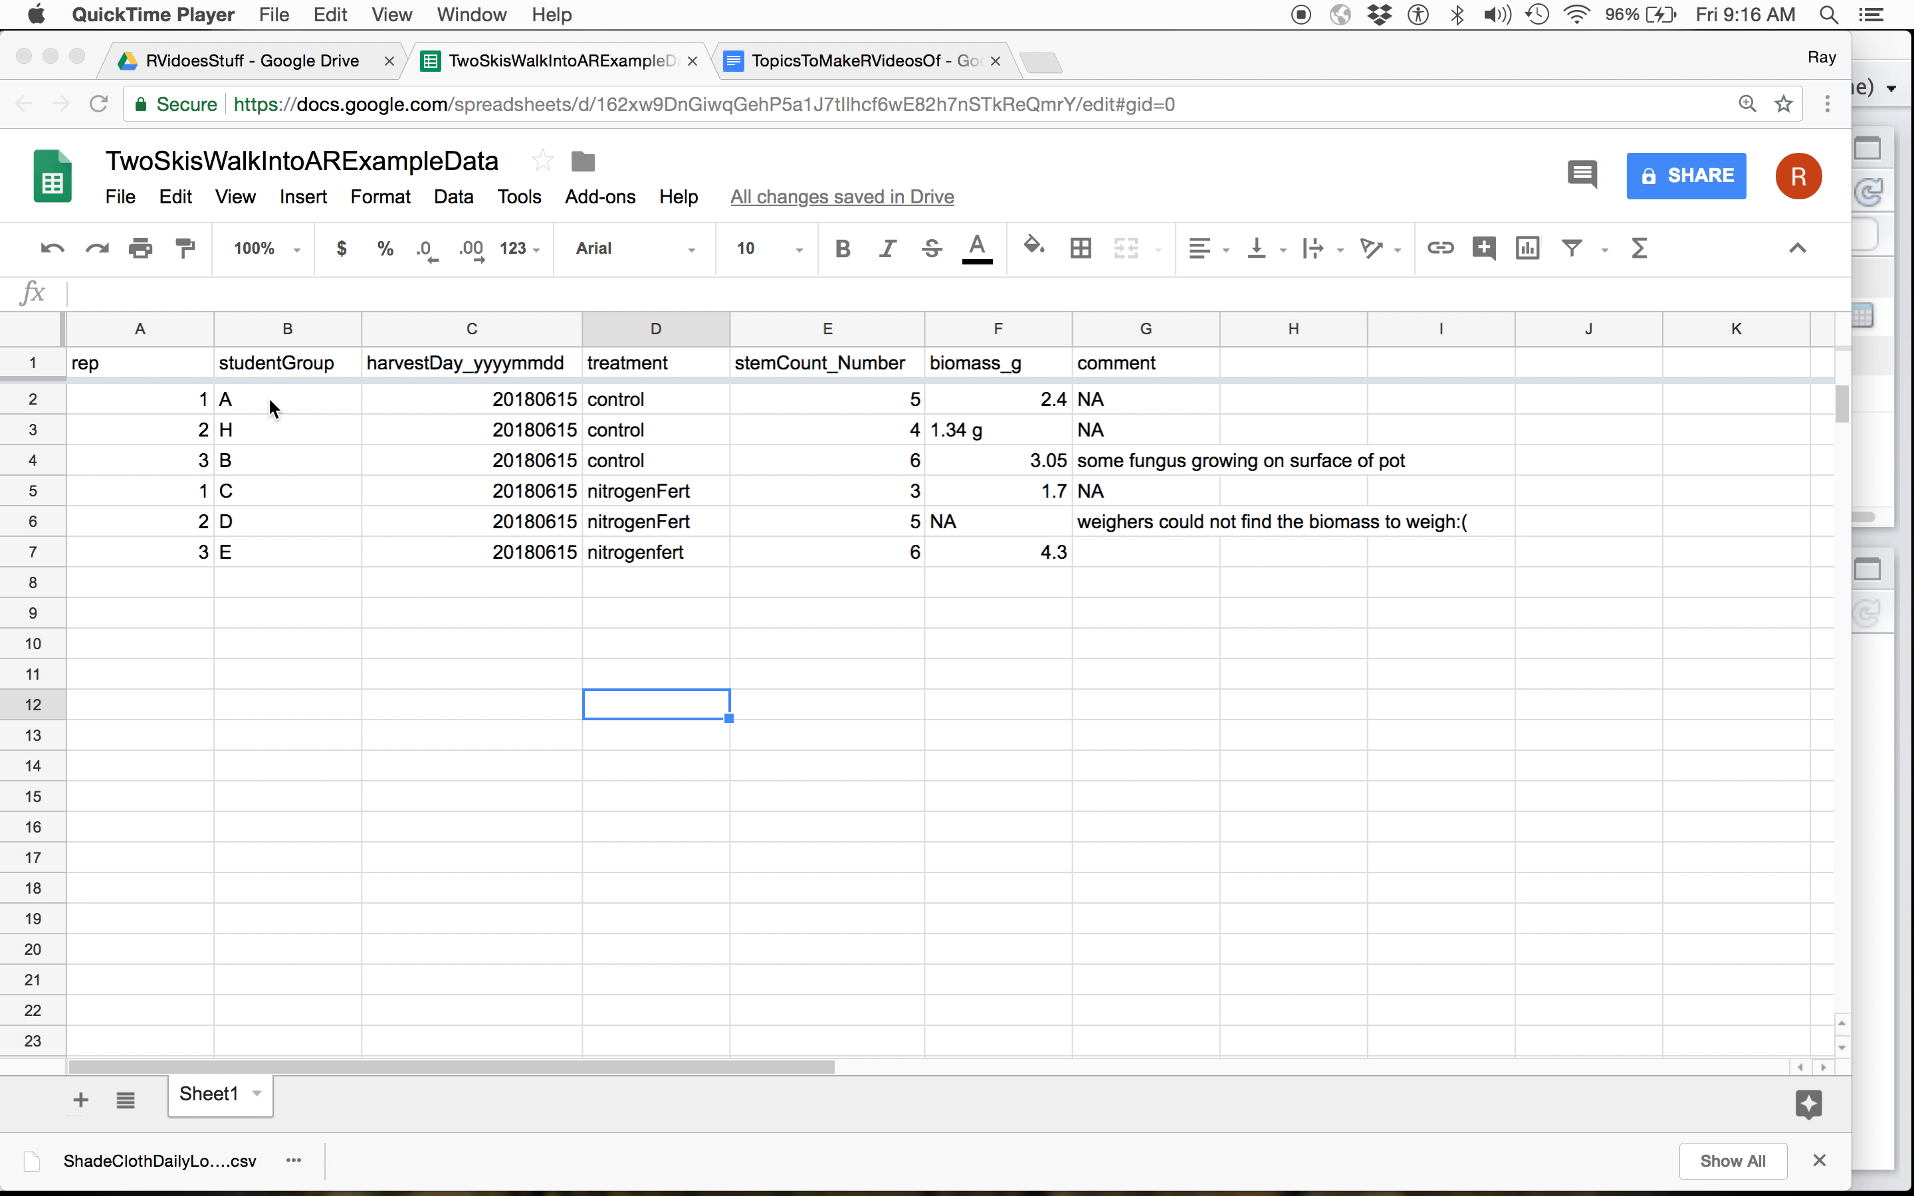
# - Download the current sheet of TwoSkisWalkIntoARExampleData as comma-separated values (.csv)
pyautogui.click(116, 204)
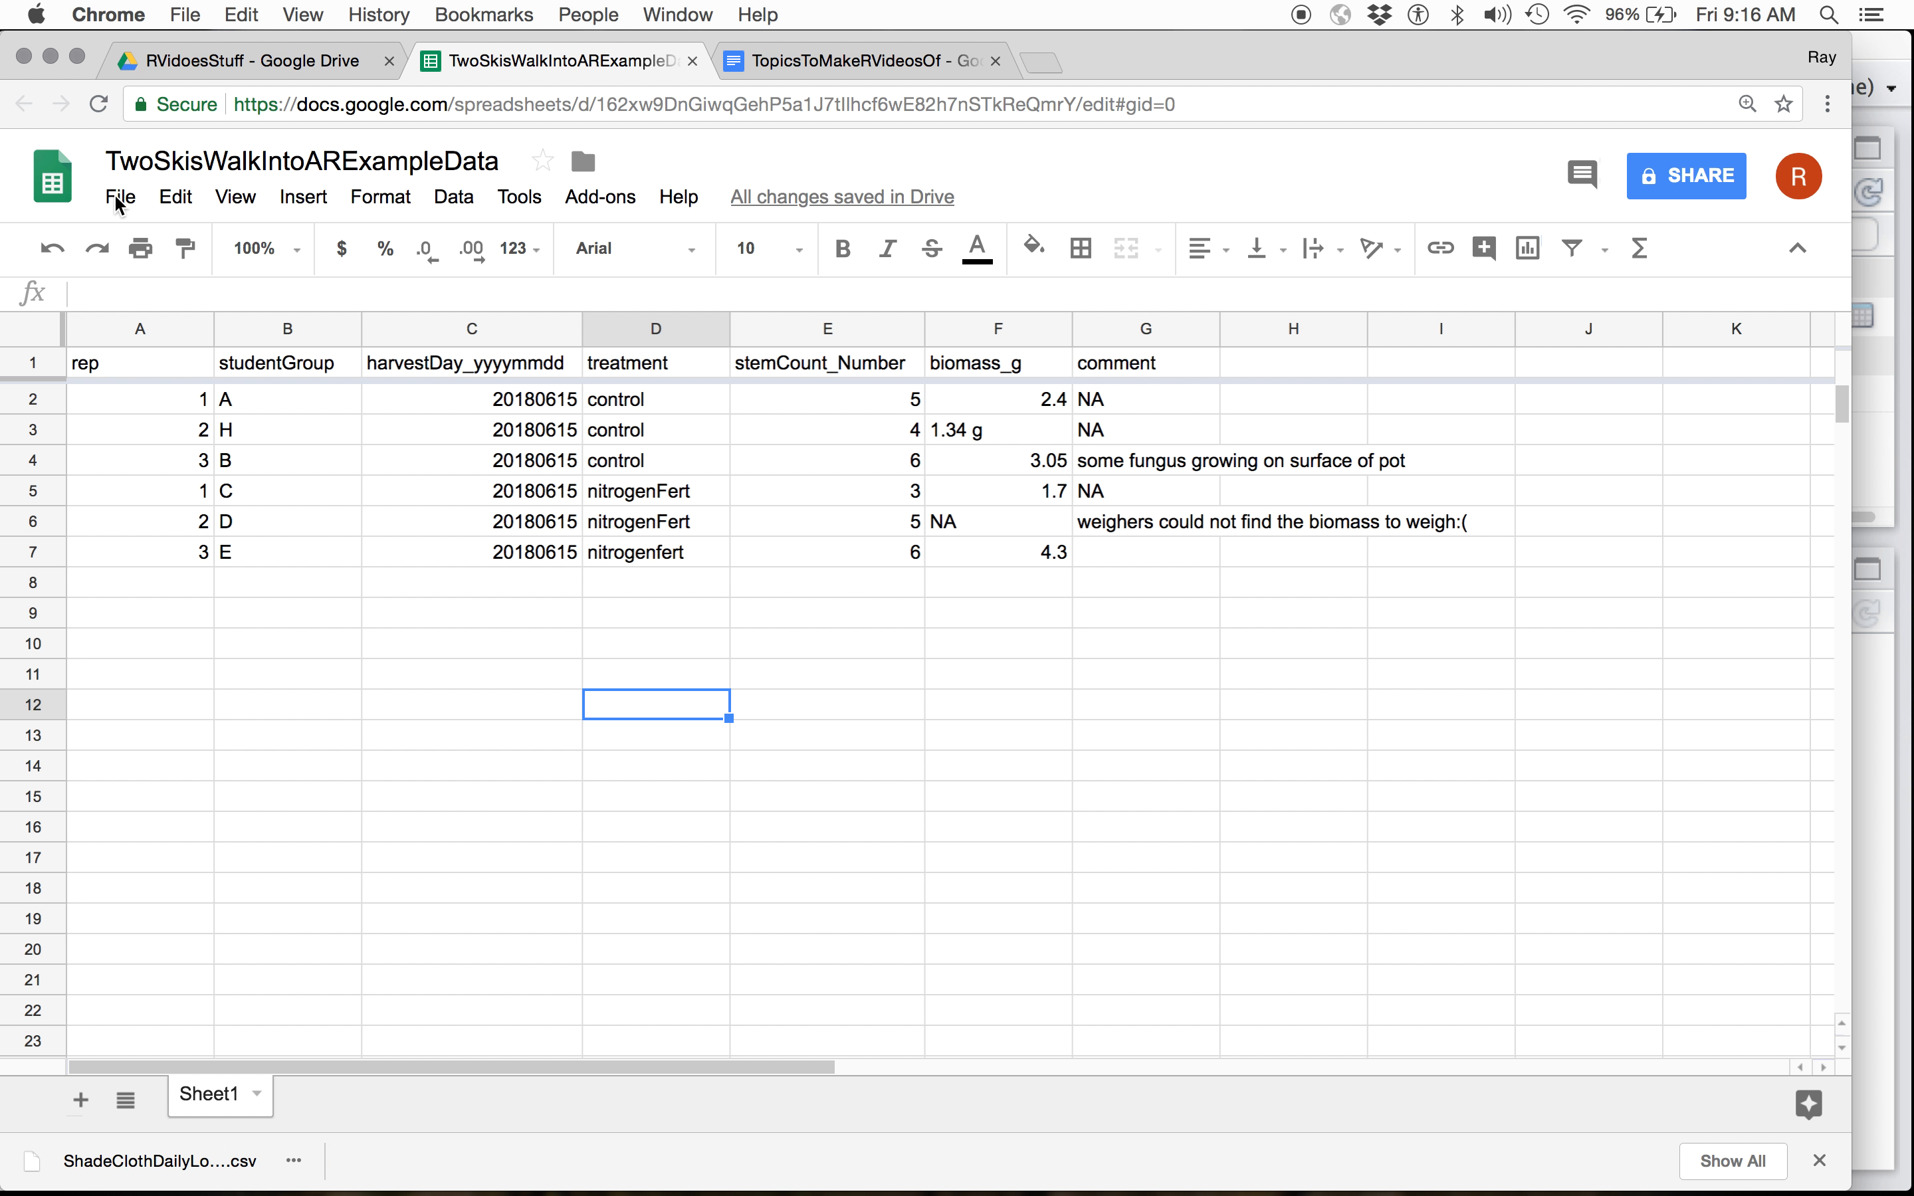
pyautogui.click(125, 207)
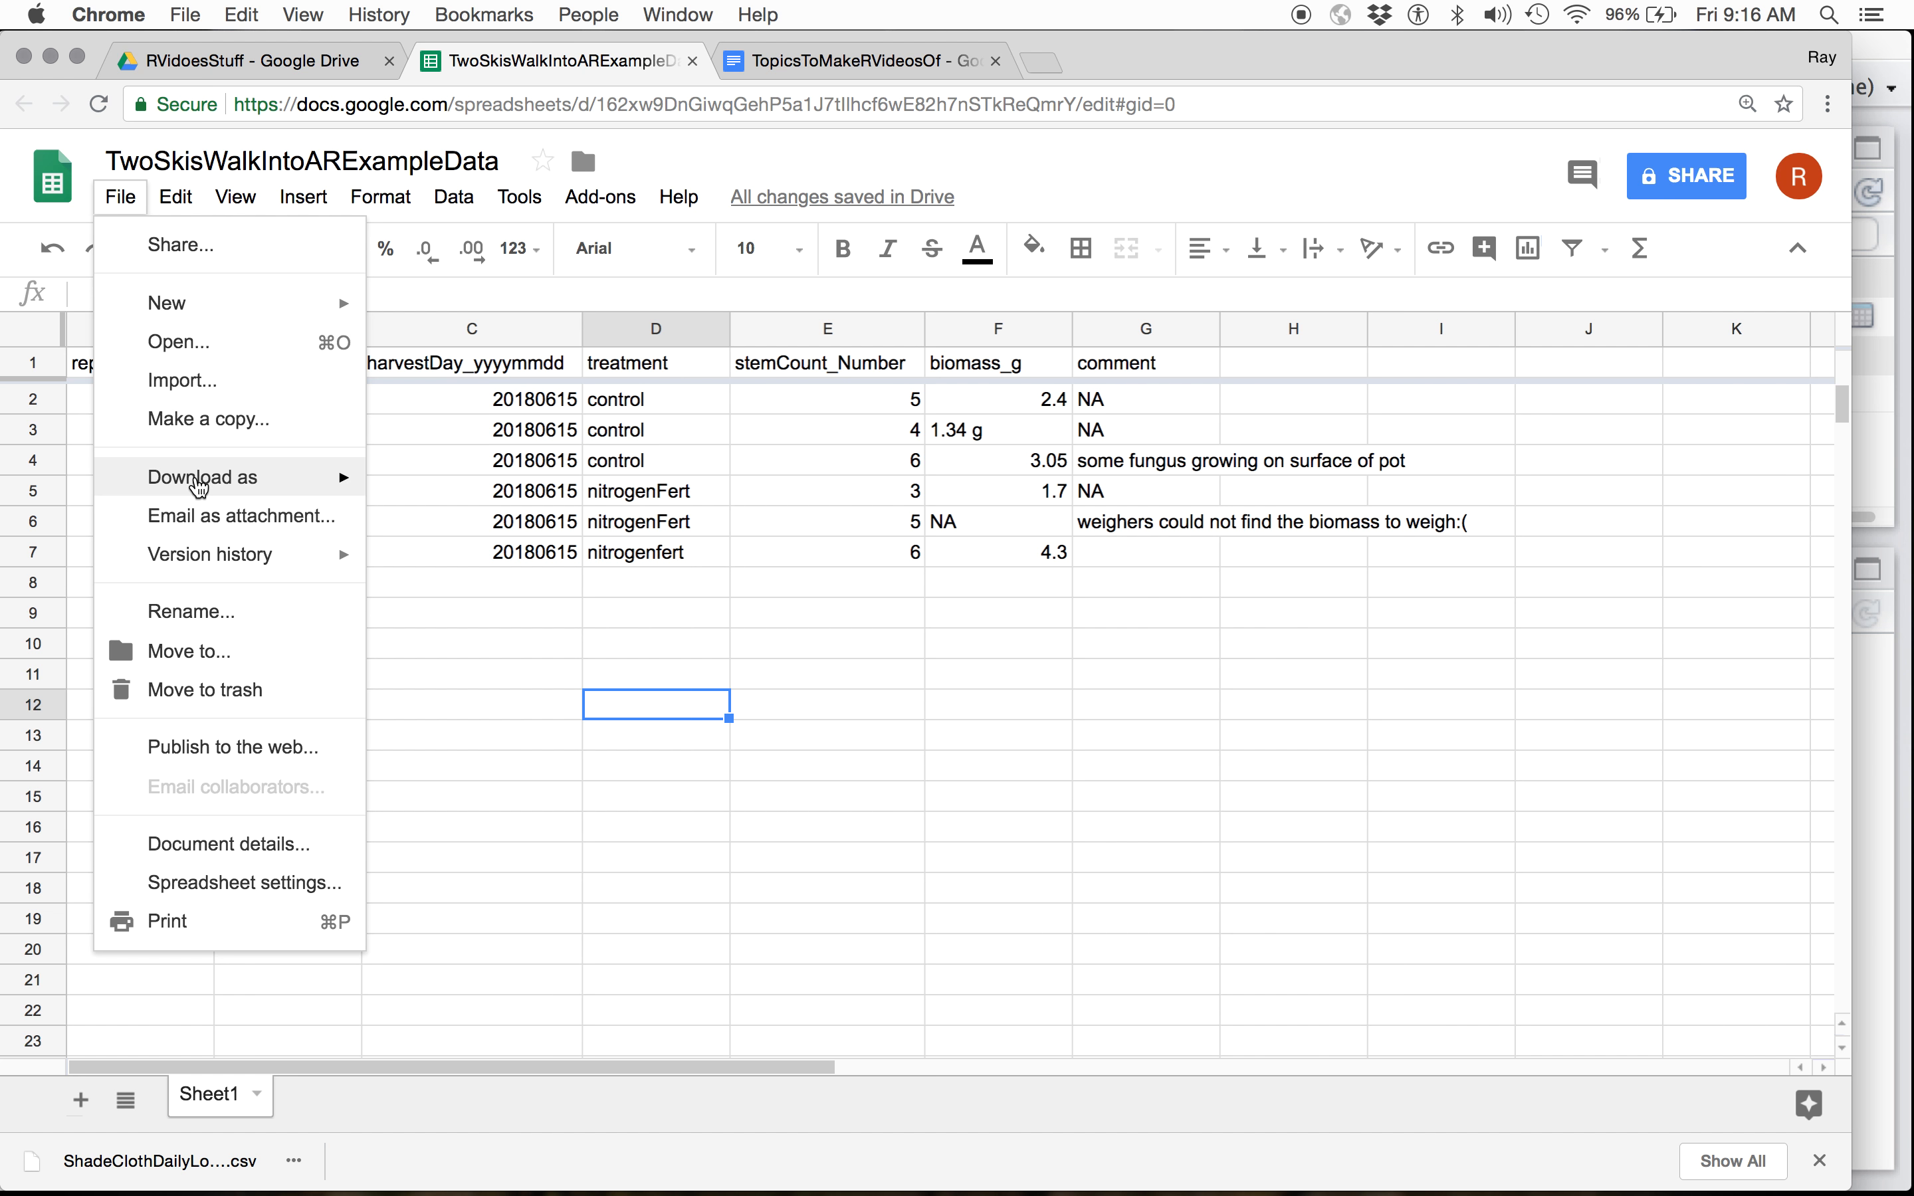
pyautogui.moveTo(200, 485)
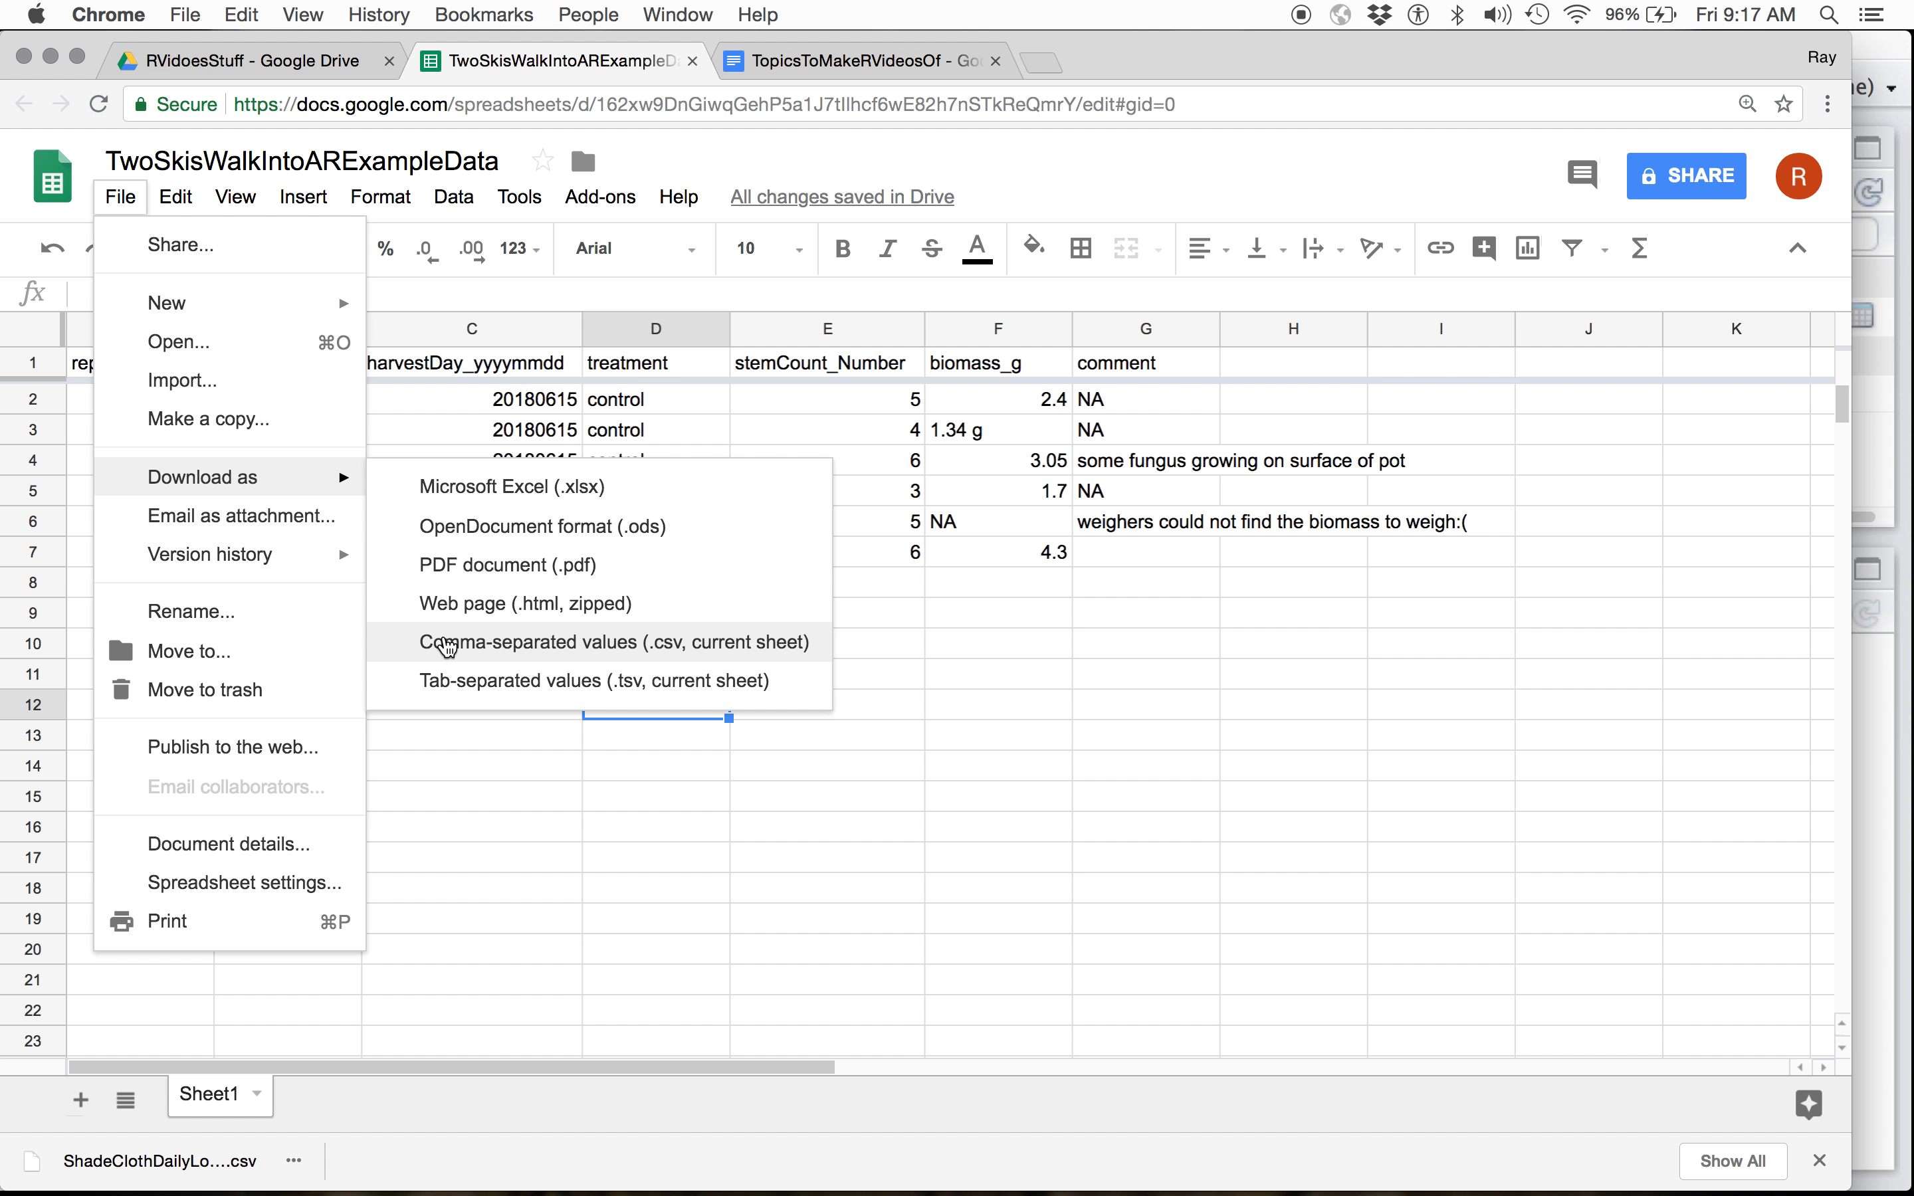
pyautogui.click(447, 647)
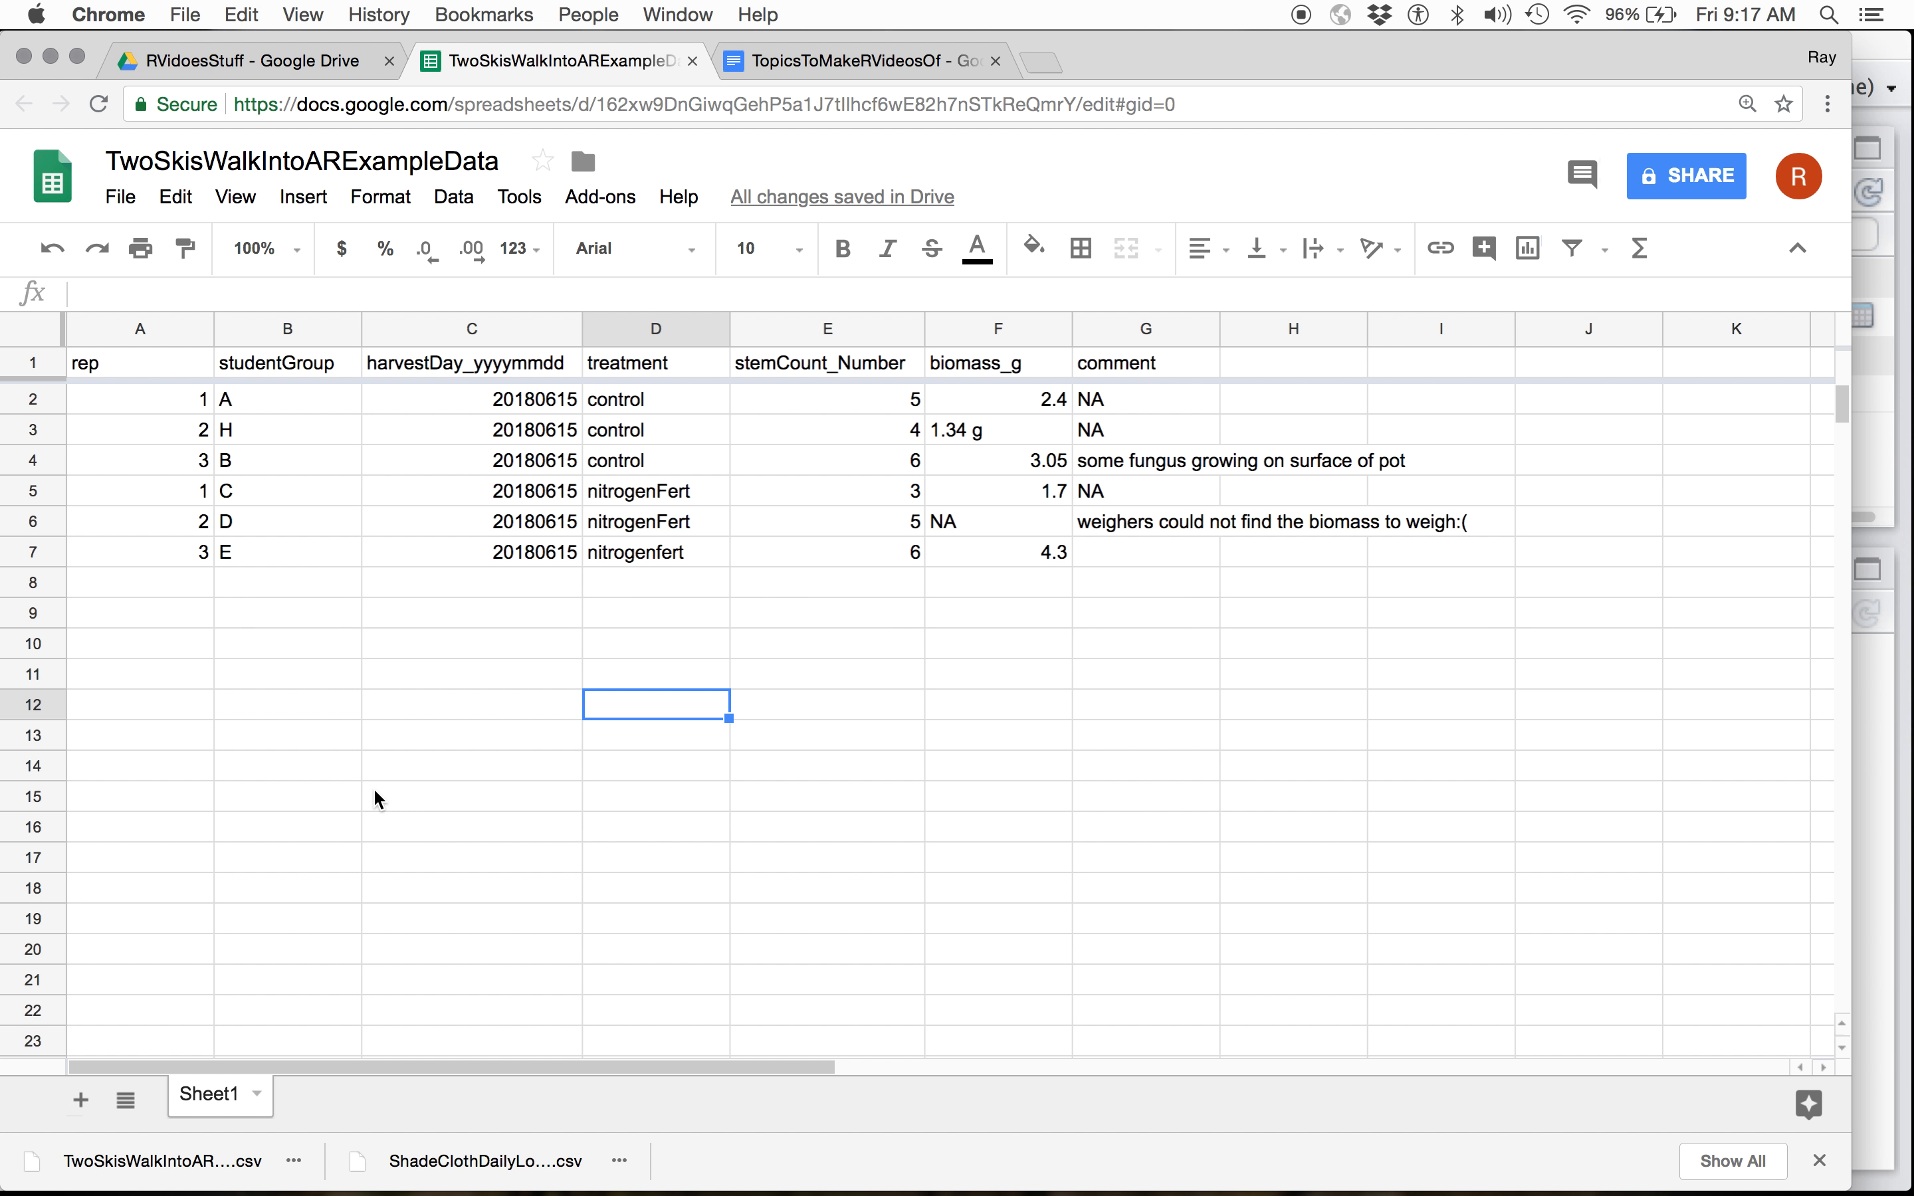
# - Switch to Finder and move TwoSkisWalkIntoARExampleData - Sheet1.csv from Downloads to the Desktop folder, then view the Desktop folder
pyautogui.press('super+Tab')
pyautogui.press('super+Tab')
pyautogui.press('super+Tab')
pyautogui.press('super+Tab')
pyautogui.press('super+Tab')
pyautogui.press('super+Tab')
pyautogui.press('super+Tab')
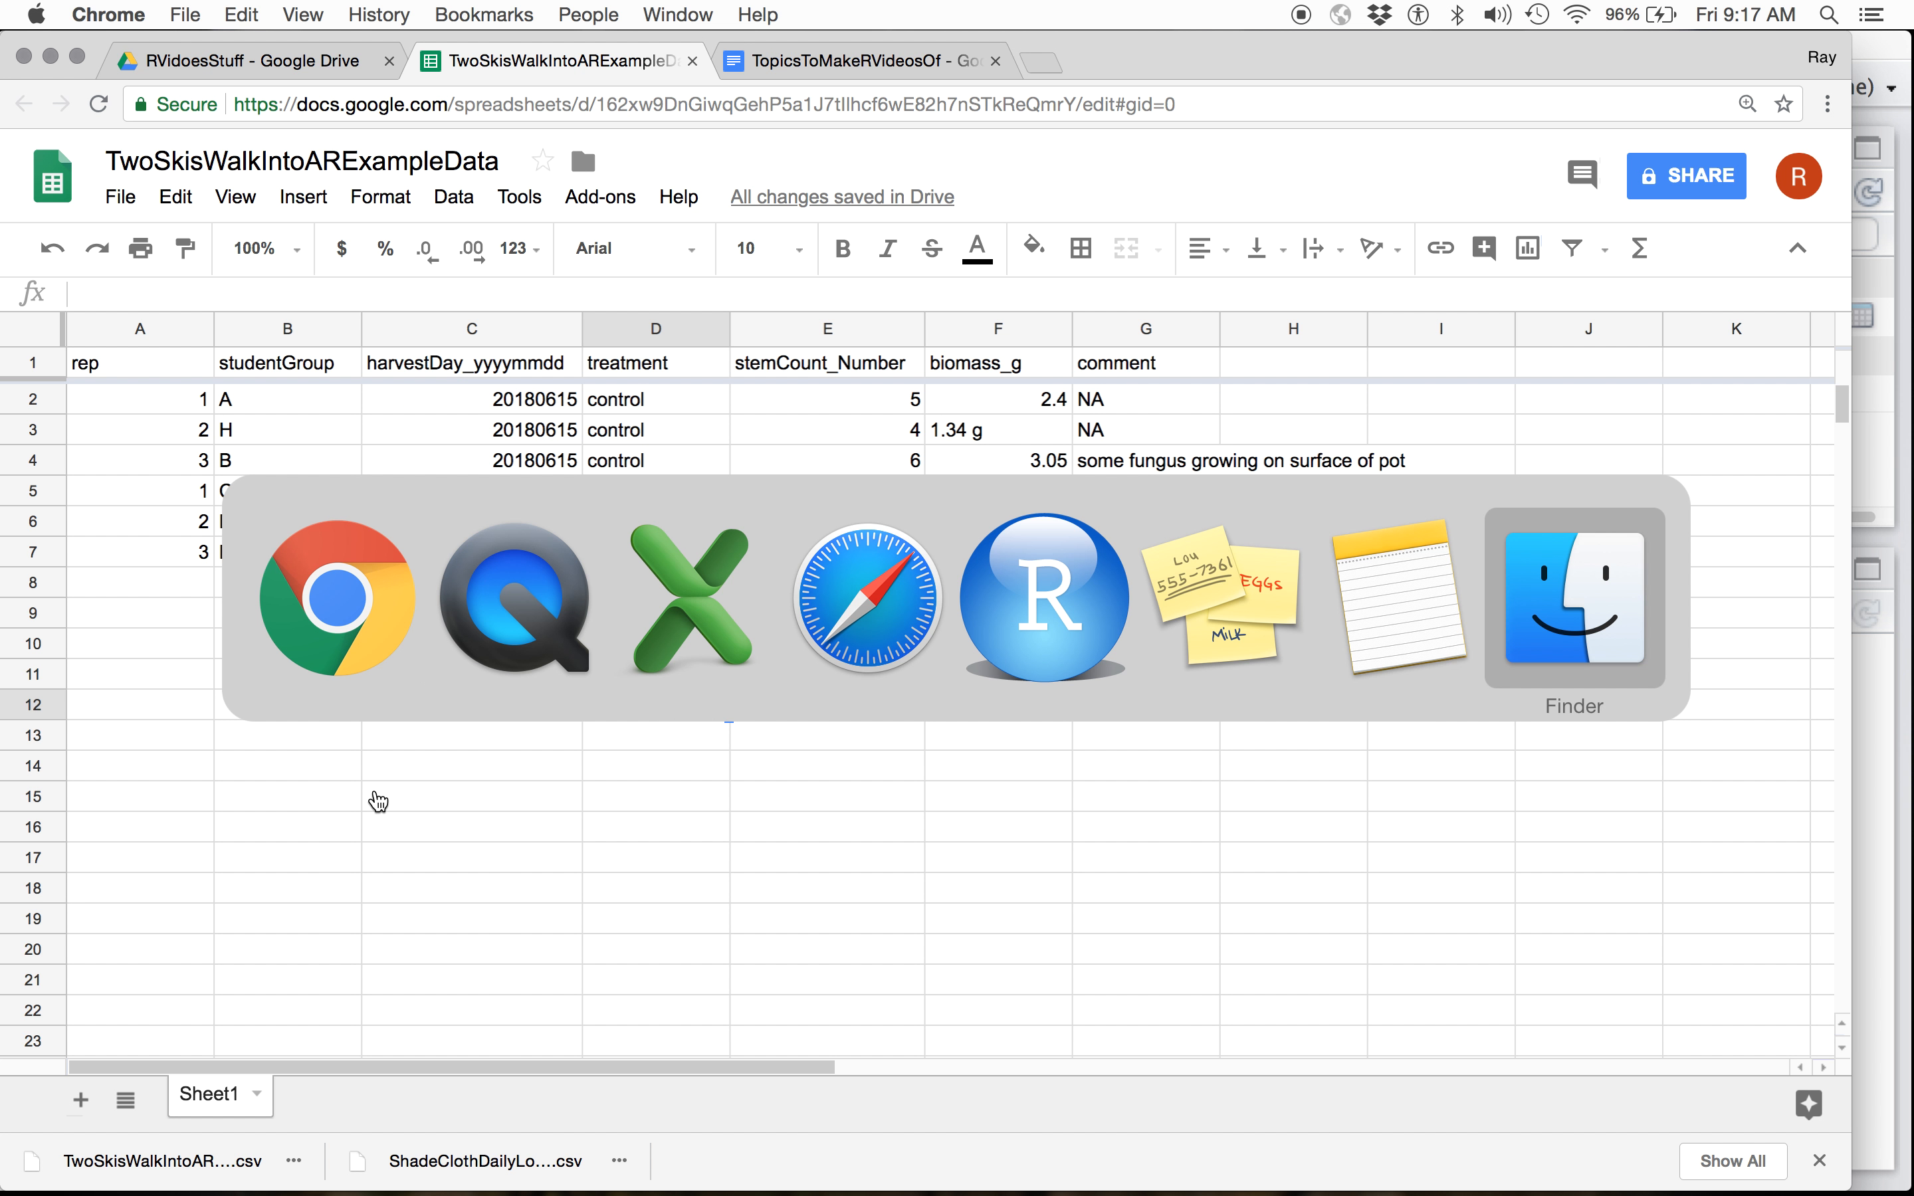
pyautogui.press('super+w')
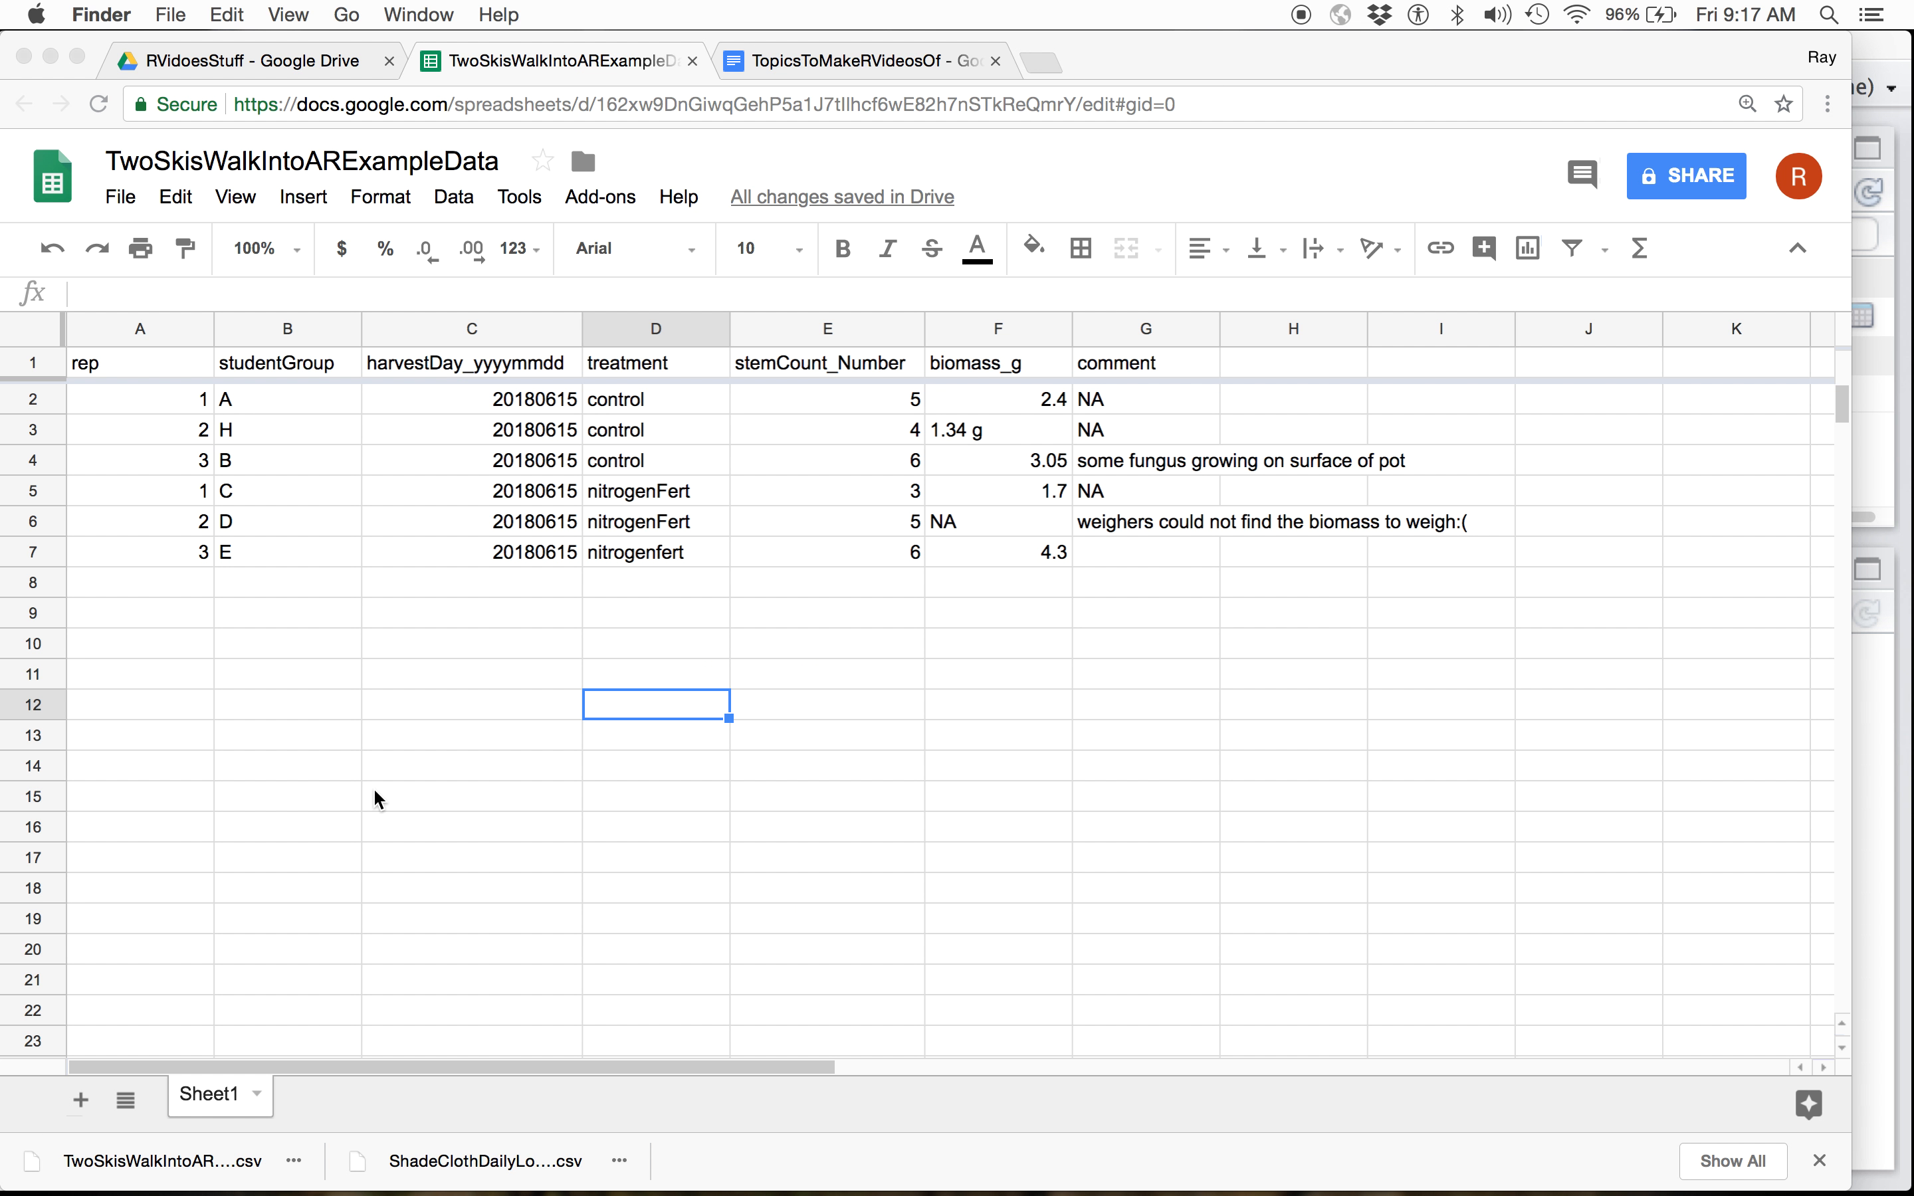
pyautogui.press('super+n')
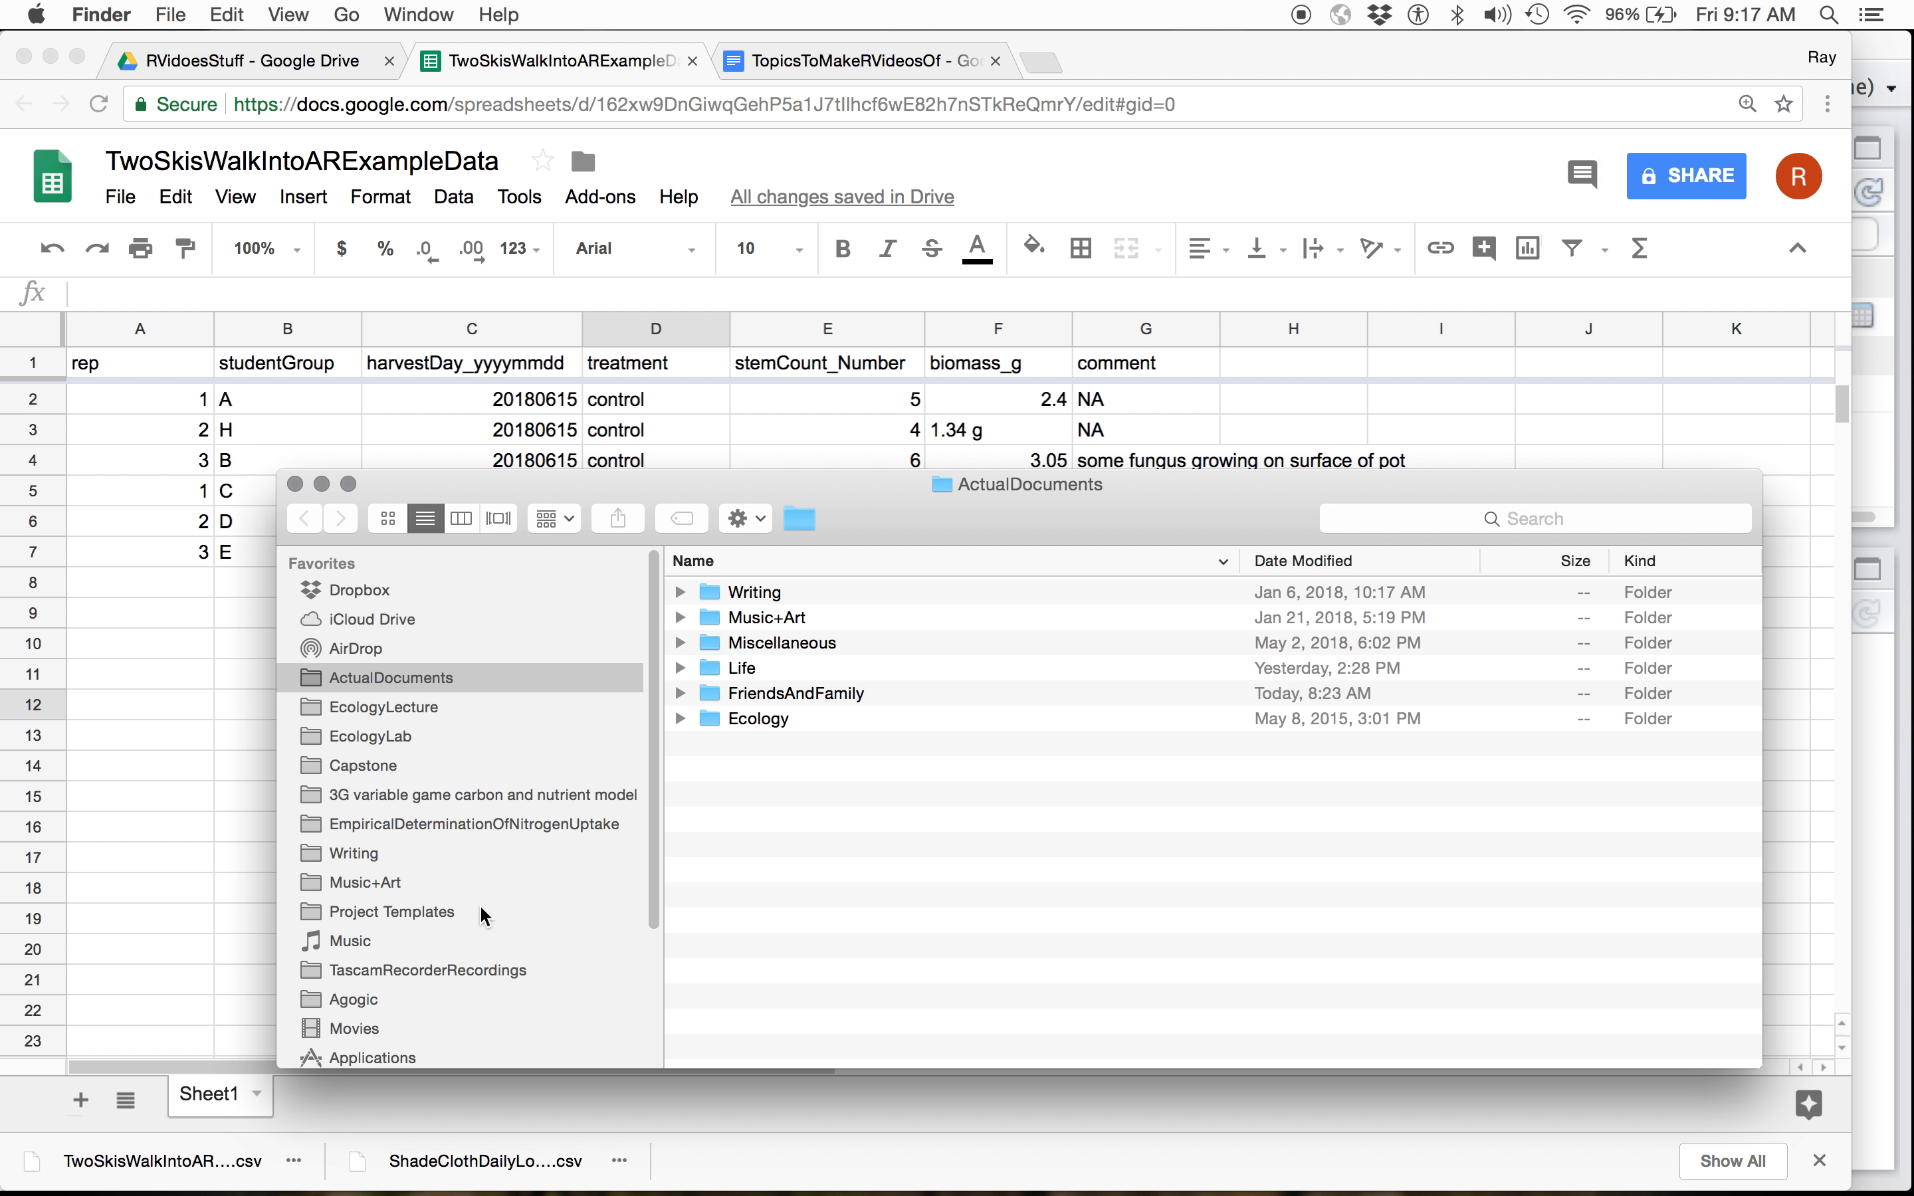
pyautogui.scroll(-4, 438, 889)
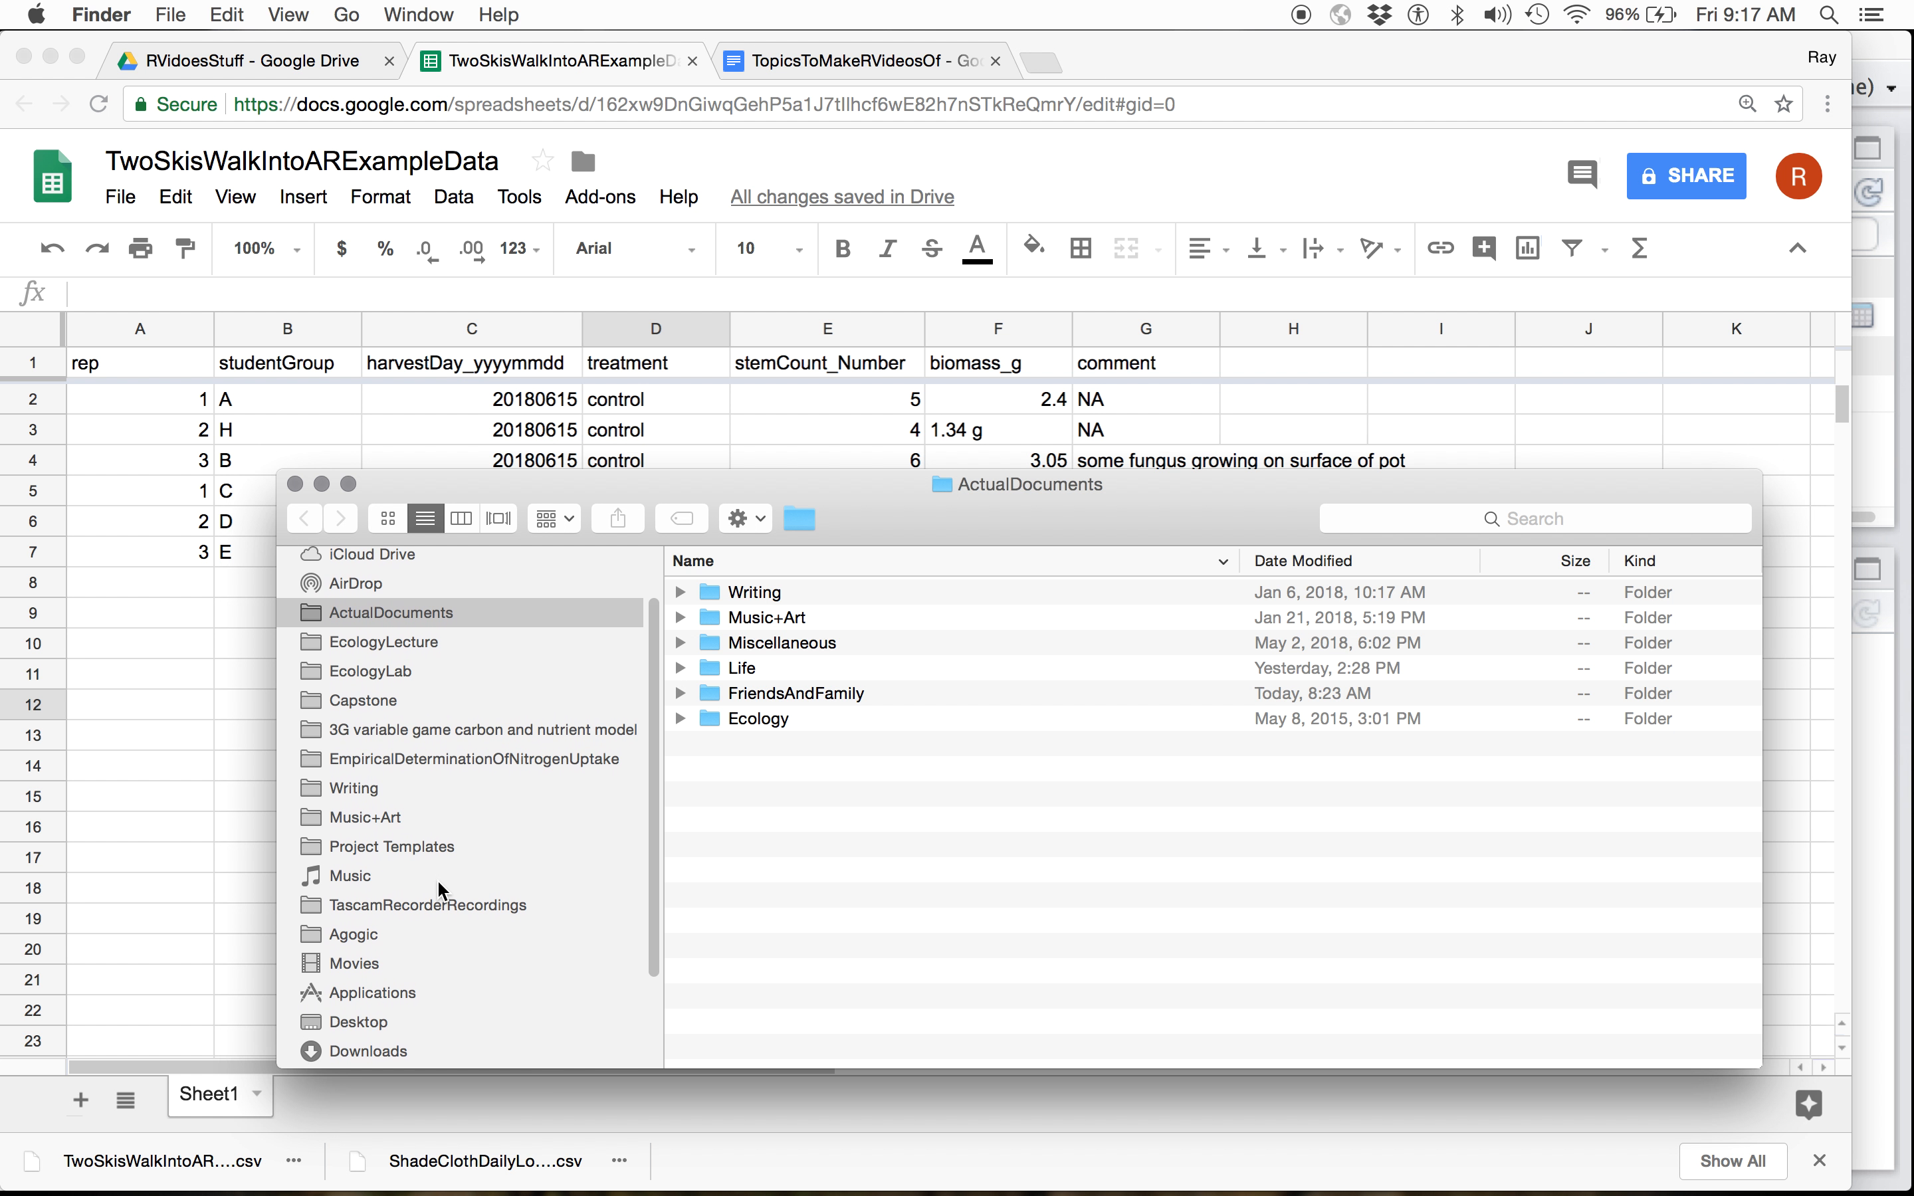
pyautogui.click(372, 1003)
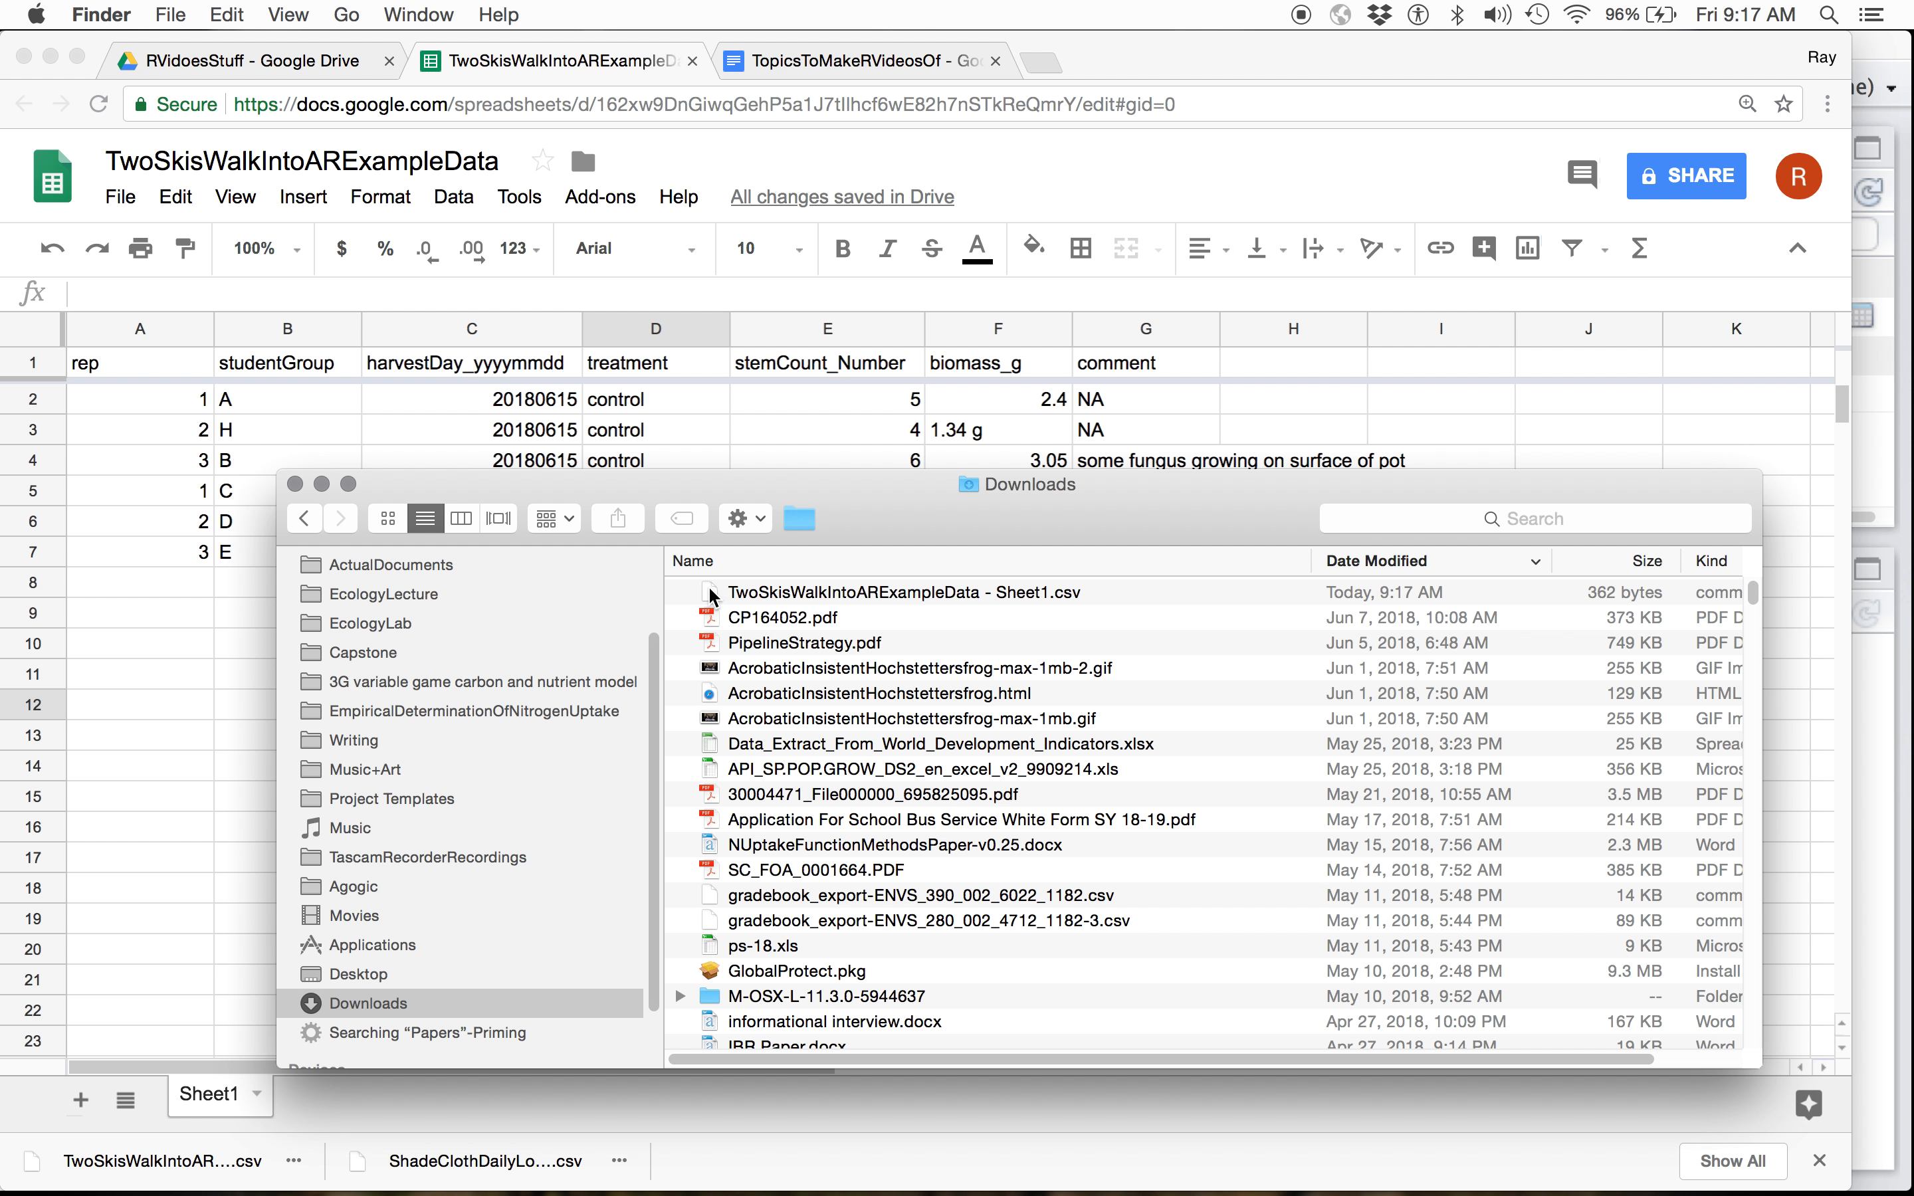
pyautogui.moveTo(711, 594); pyautogui.dragTo(411, 991)
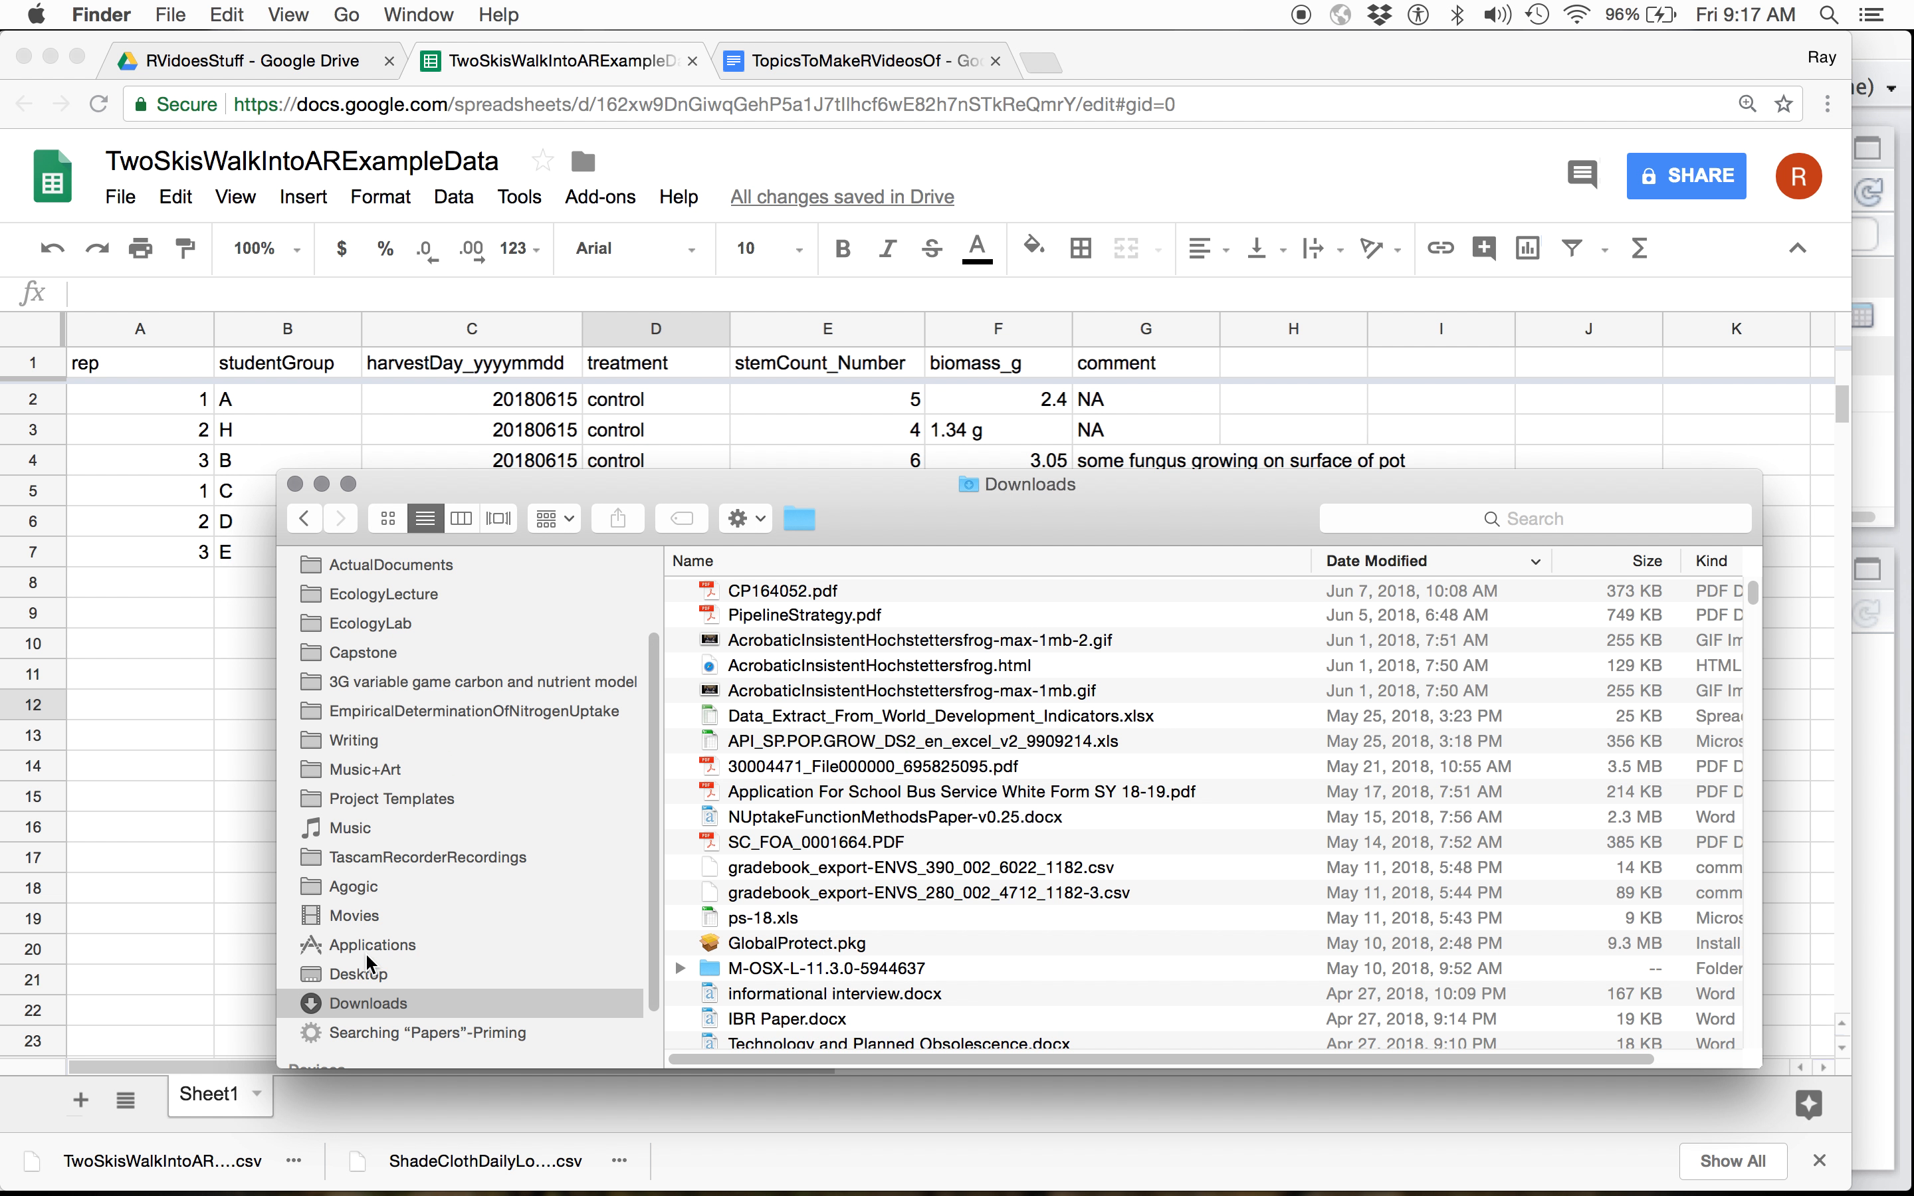
pyautogui.click(359, 975)
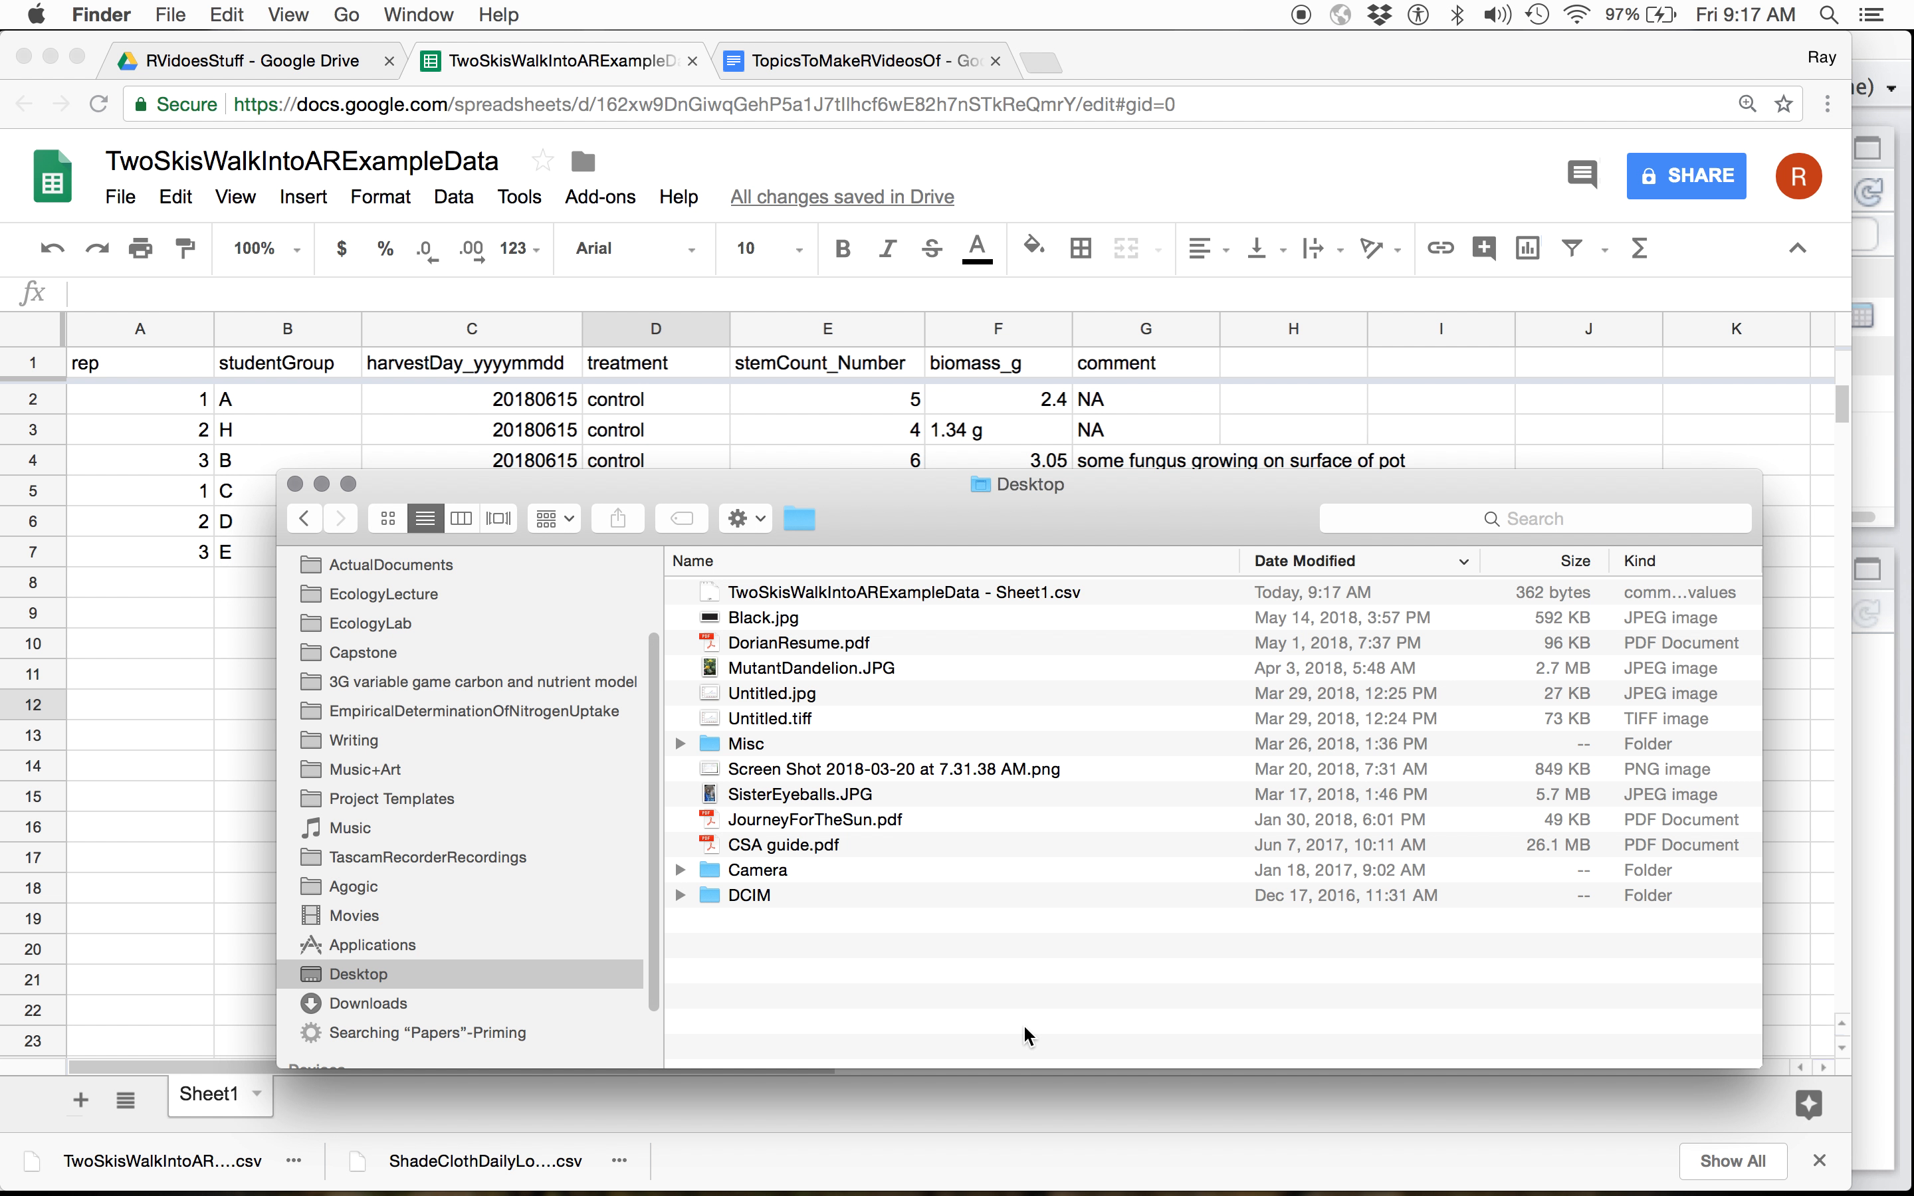
# - Switch to RStudio and close the myData view and the Untitled1 script, discarding the script's unsaved changes
pyautogui.press('super+Tab')
pyautogui.press('super+Tab')
pyautogui.press('super+Tab')
pyautogui.press('super+Tab')
pyautogui.press('super+Tab')
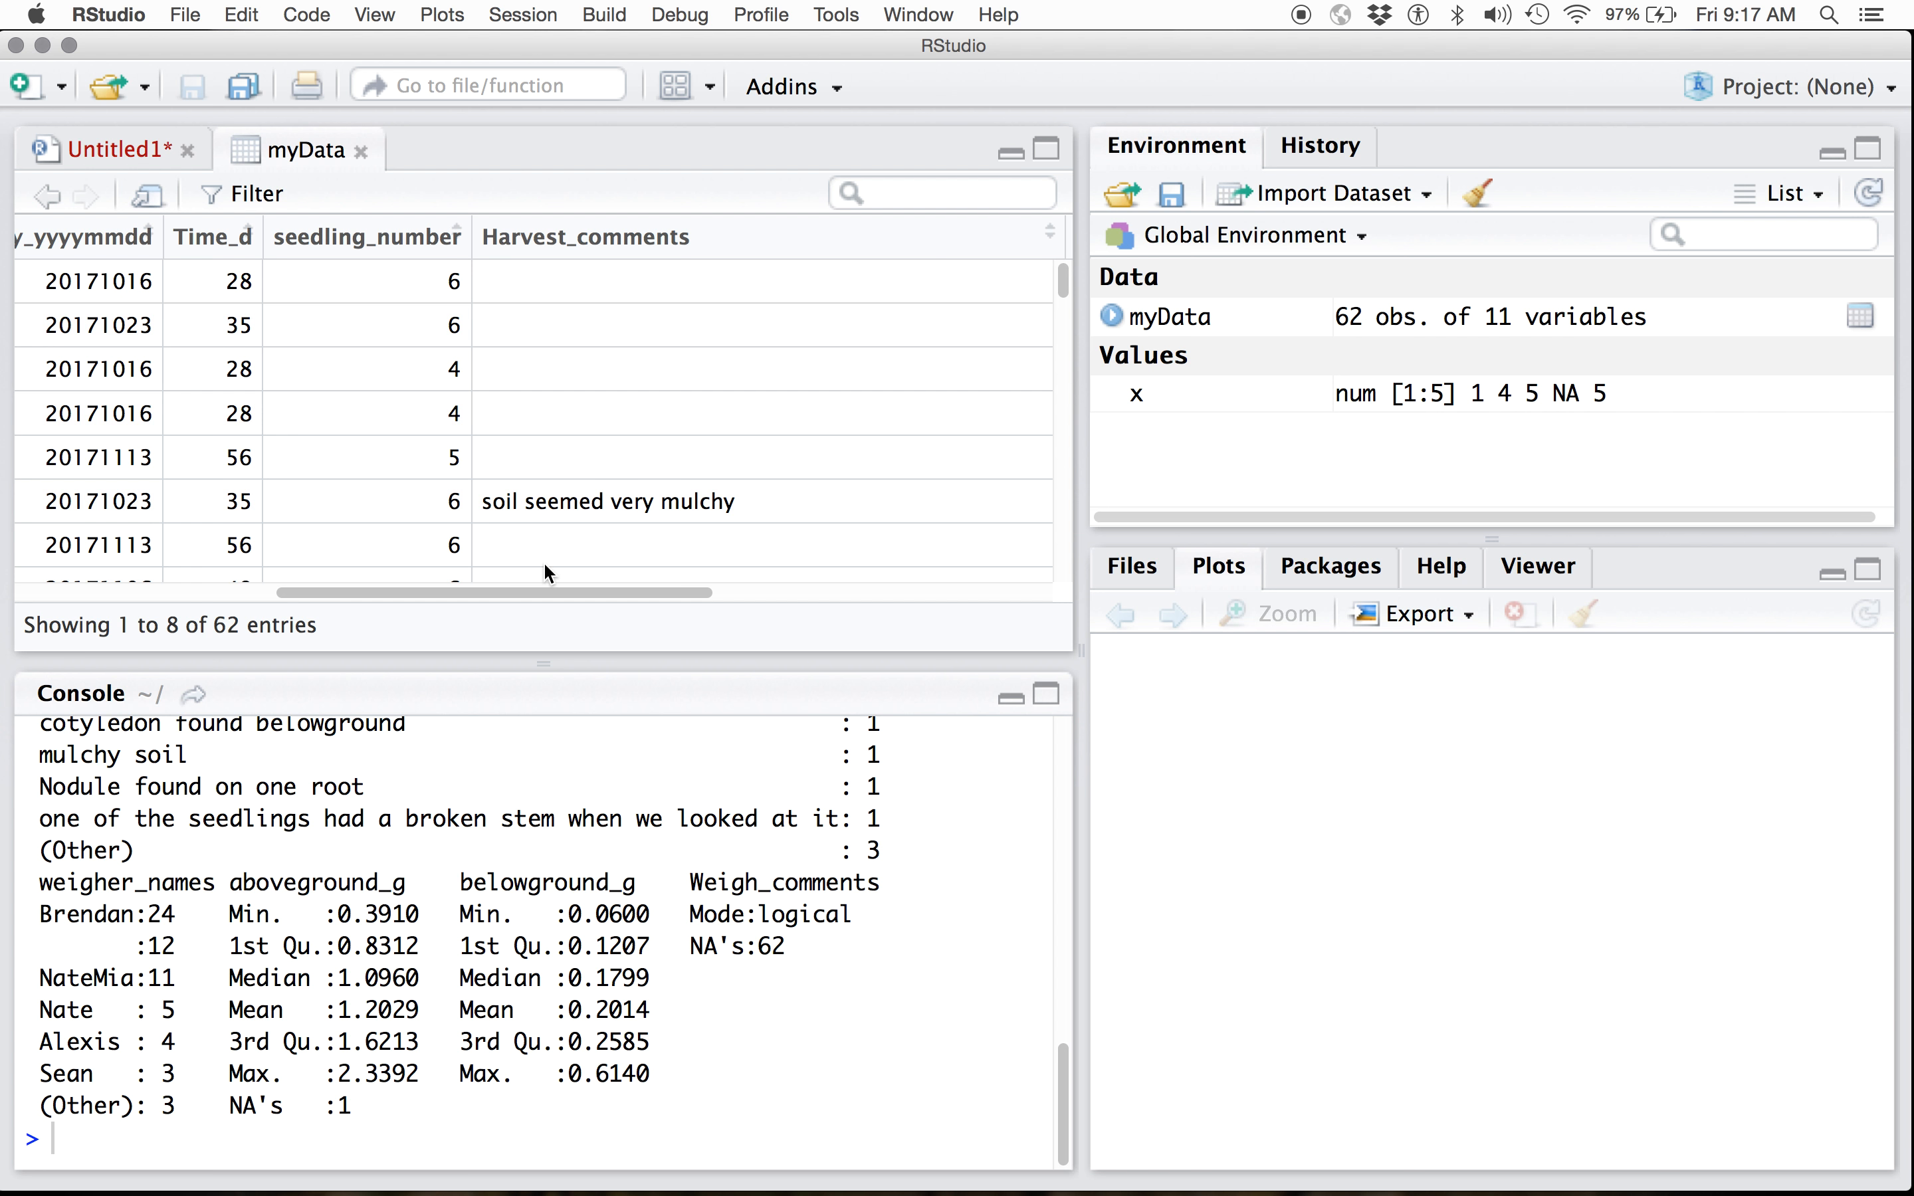
pyautogui.click(362, 150)
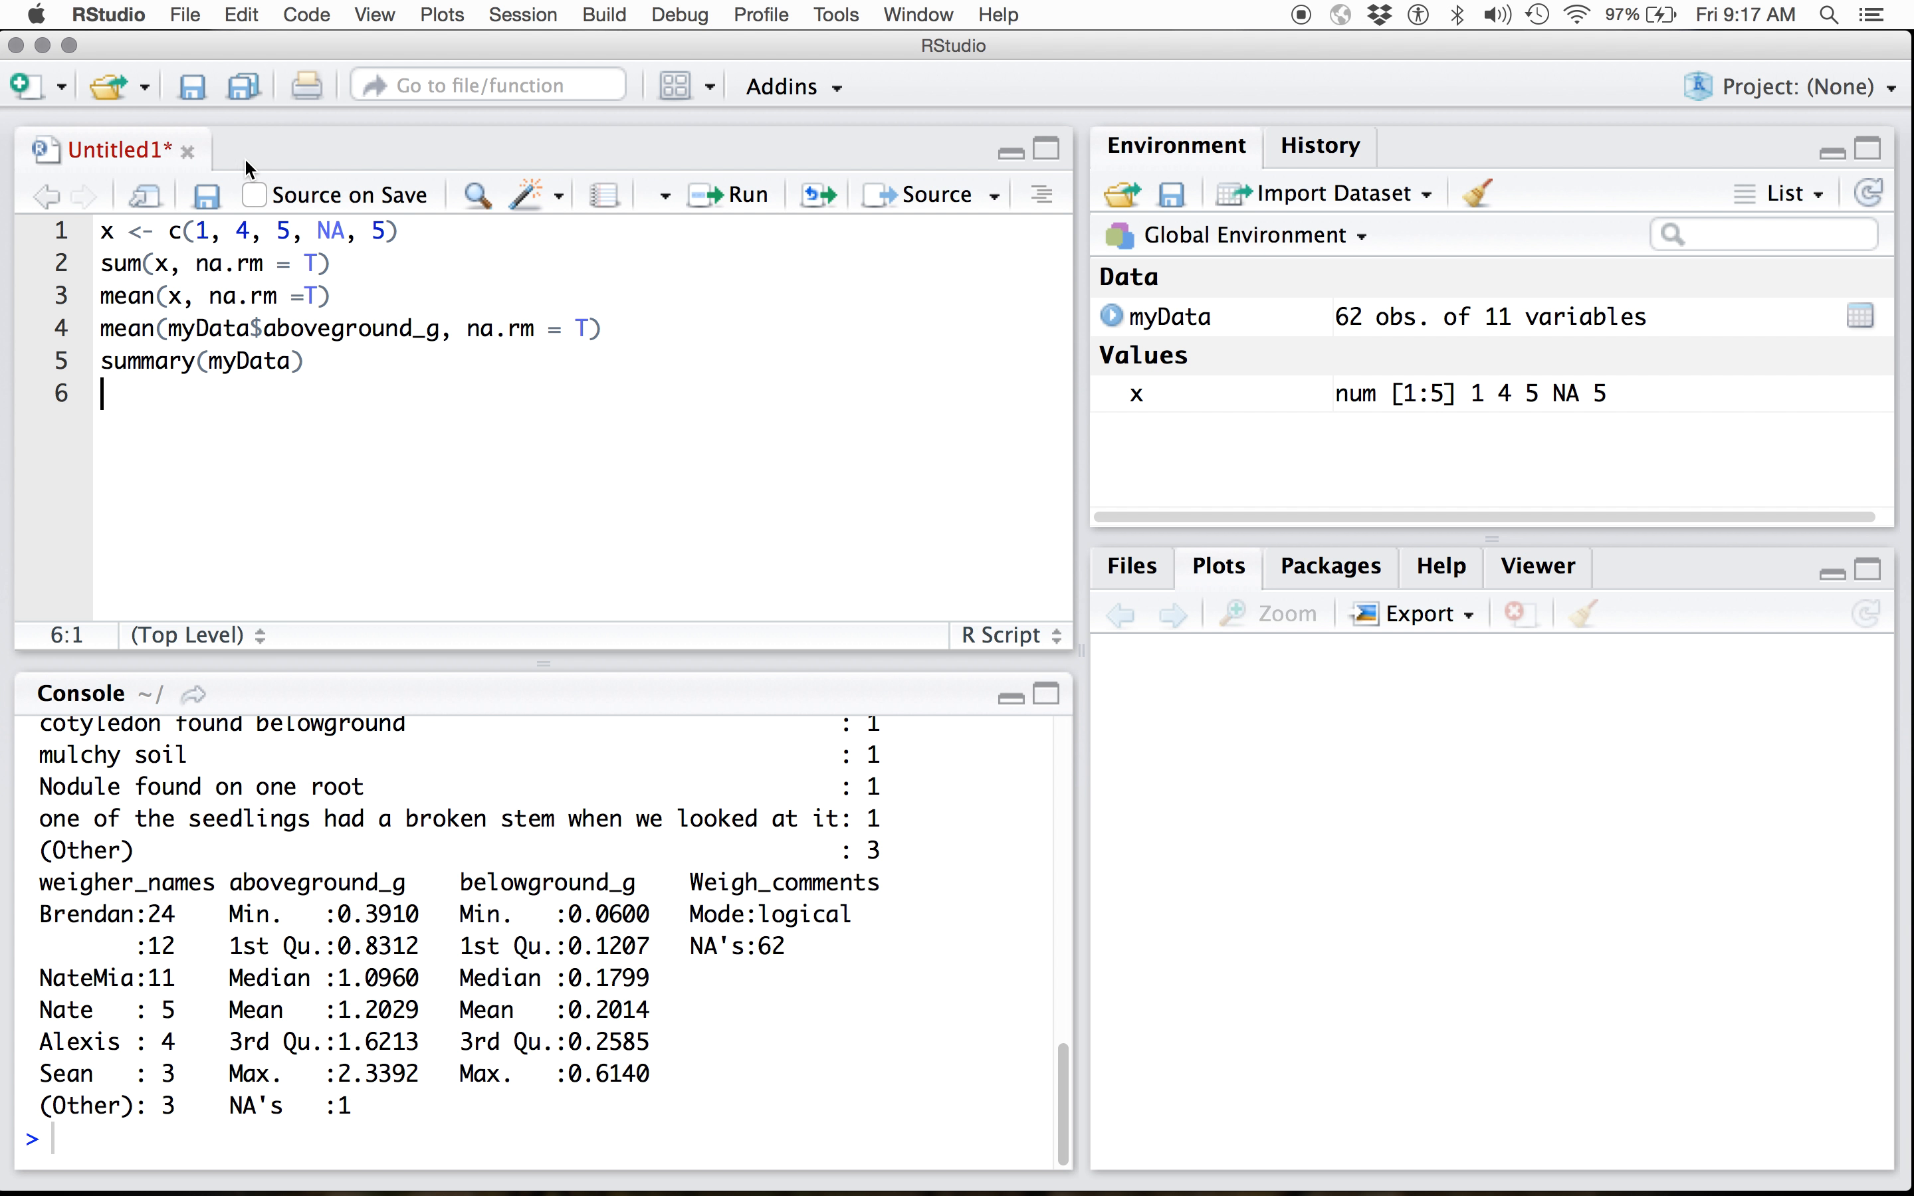
pyautogui.click(187, 152)
pyautogui.click(1020, 200)
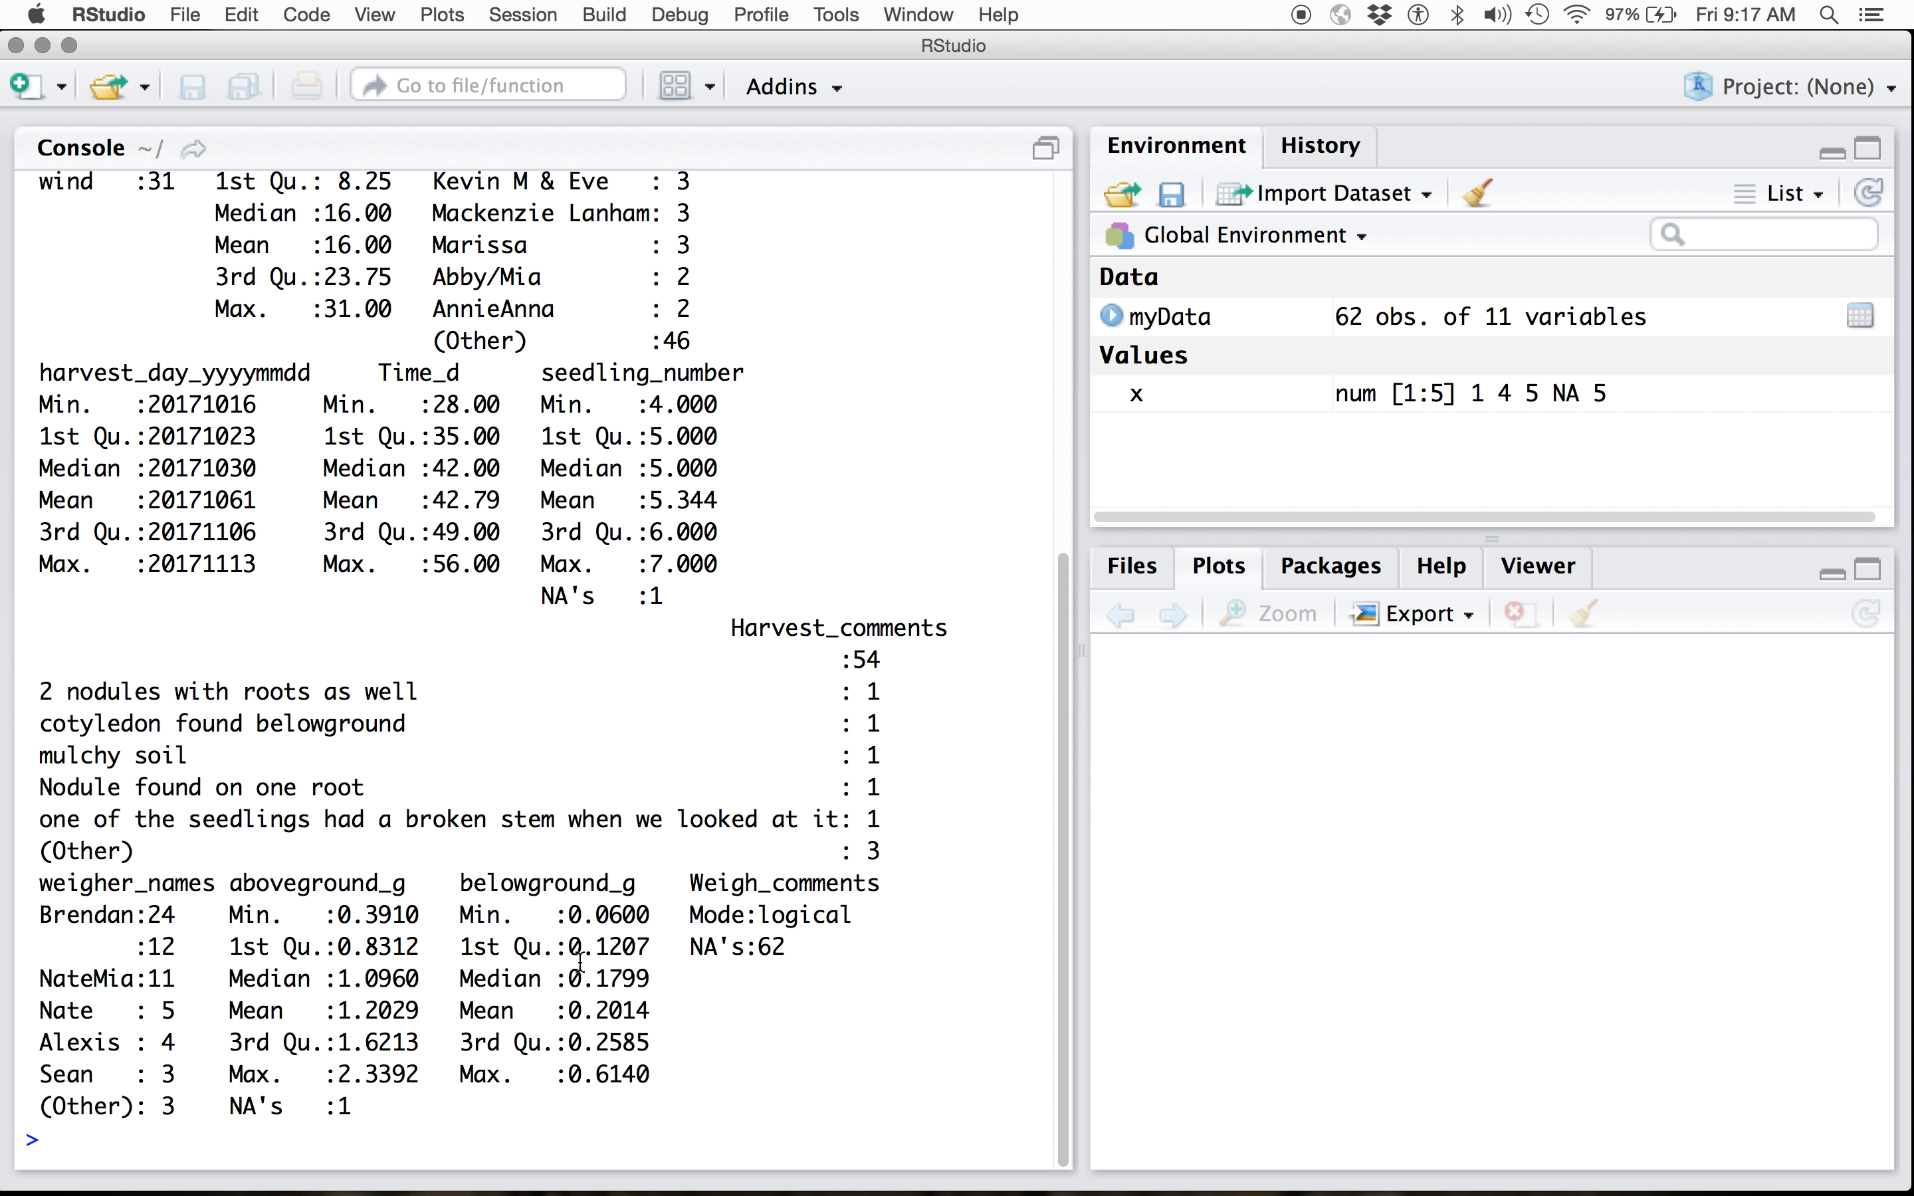
# - Clear the console and remove all objects from the global environment
pyautogui.hotkey('ctrl', 'l')
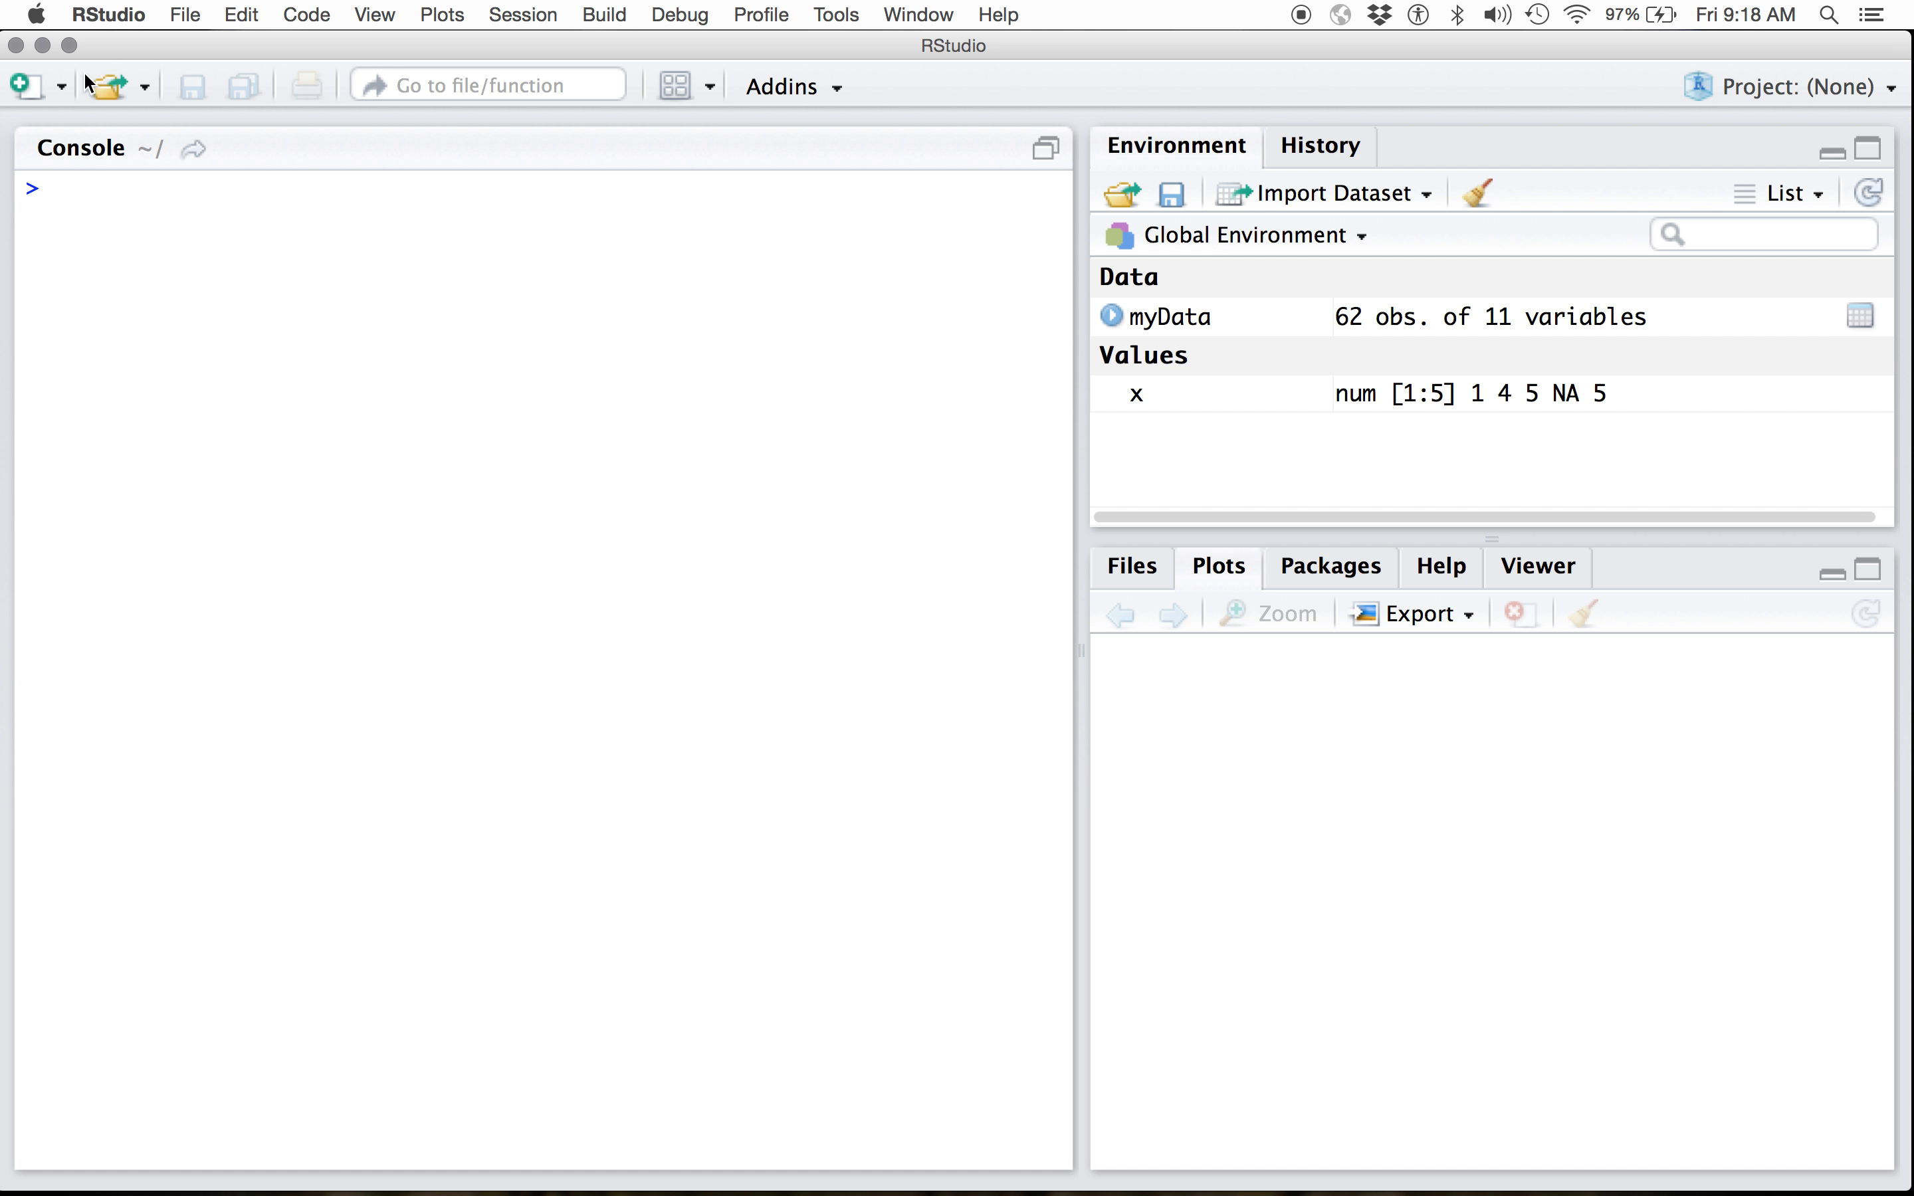
pyautogui.click(1477, 193)
pyautogui.click(914, 723)
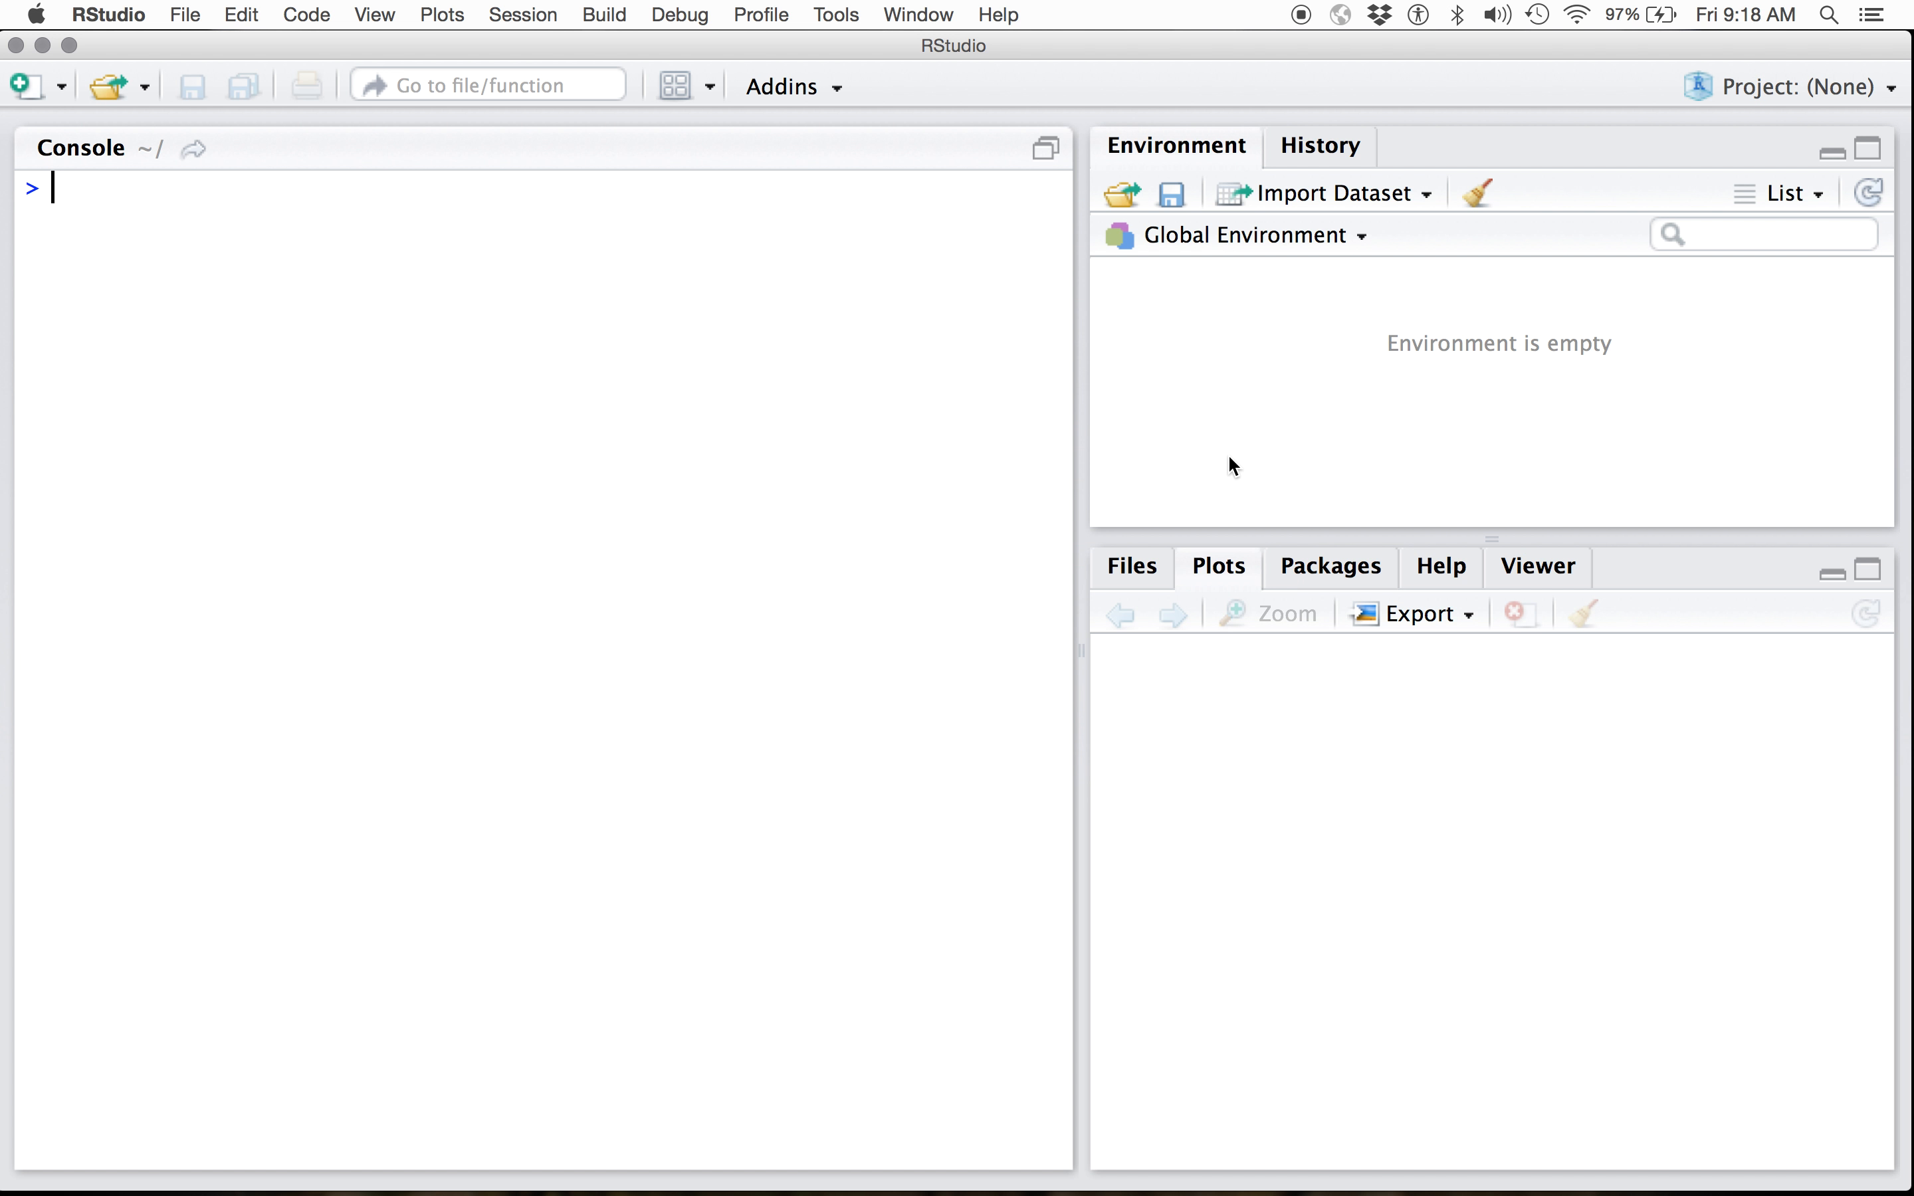
# - Create a new blank R script
pyautogui.click(61, 87)
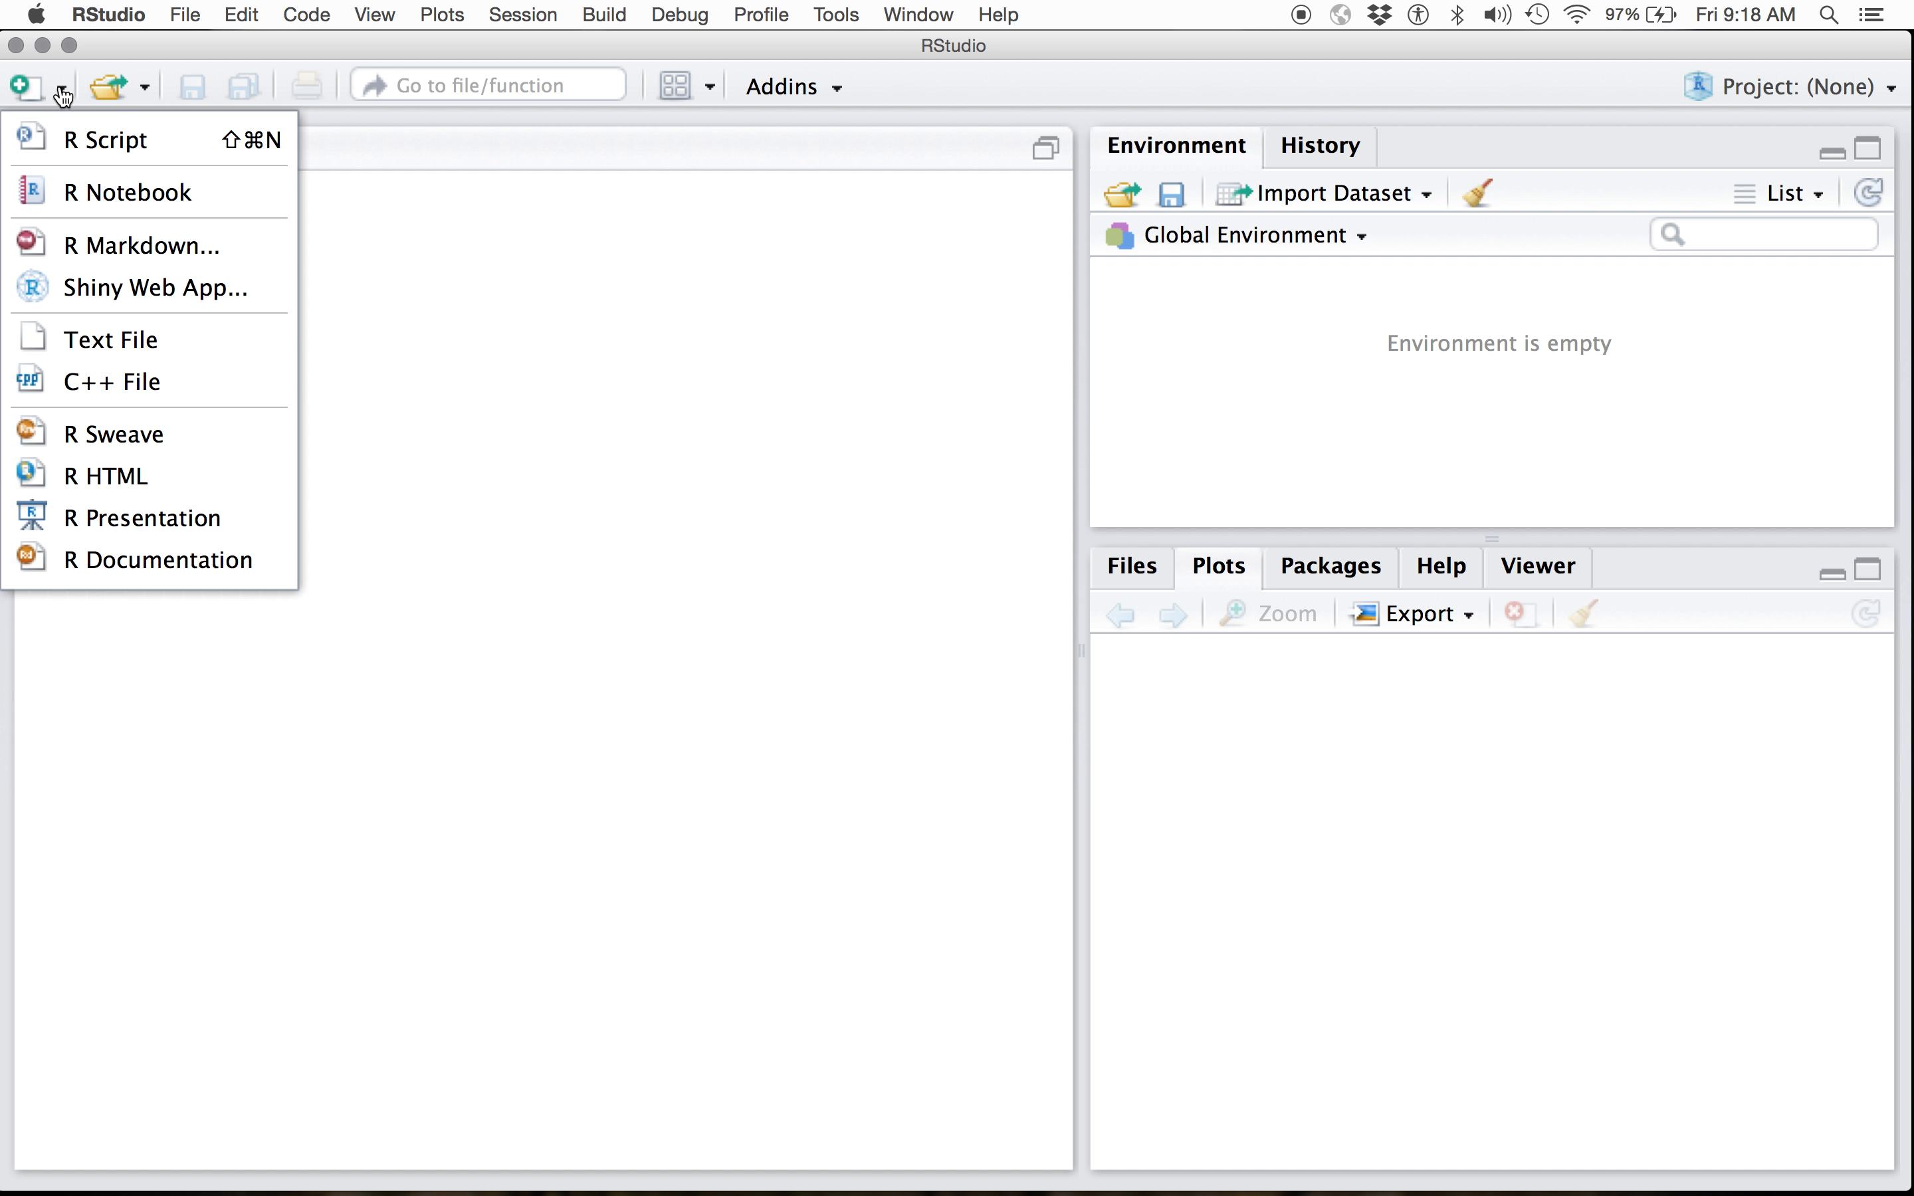
pyautogui.click(73, 136)
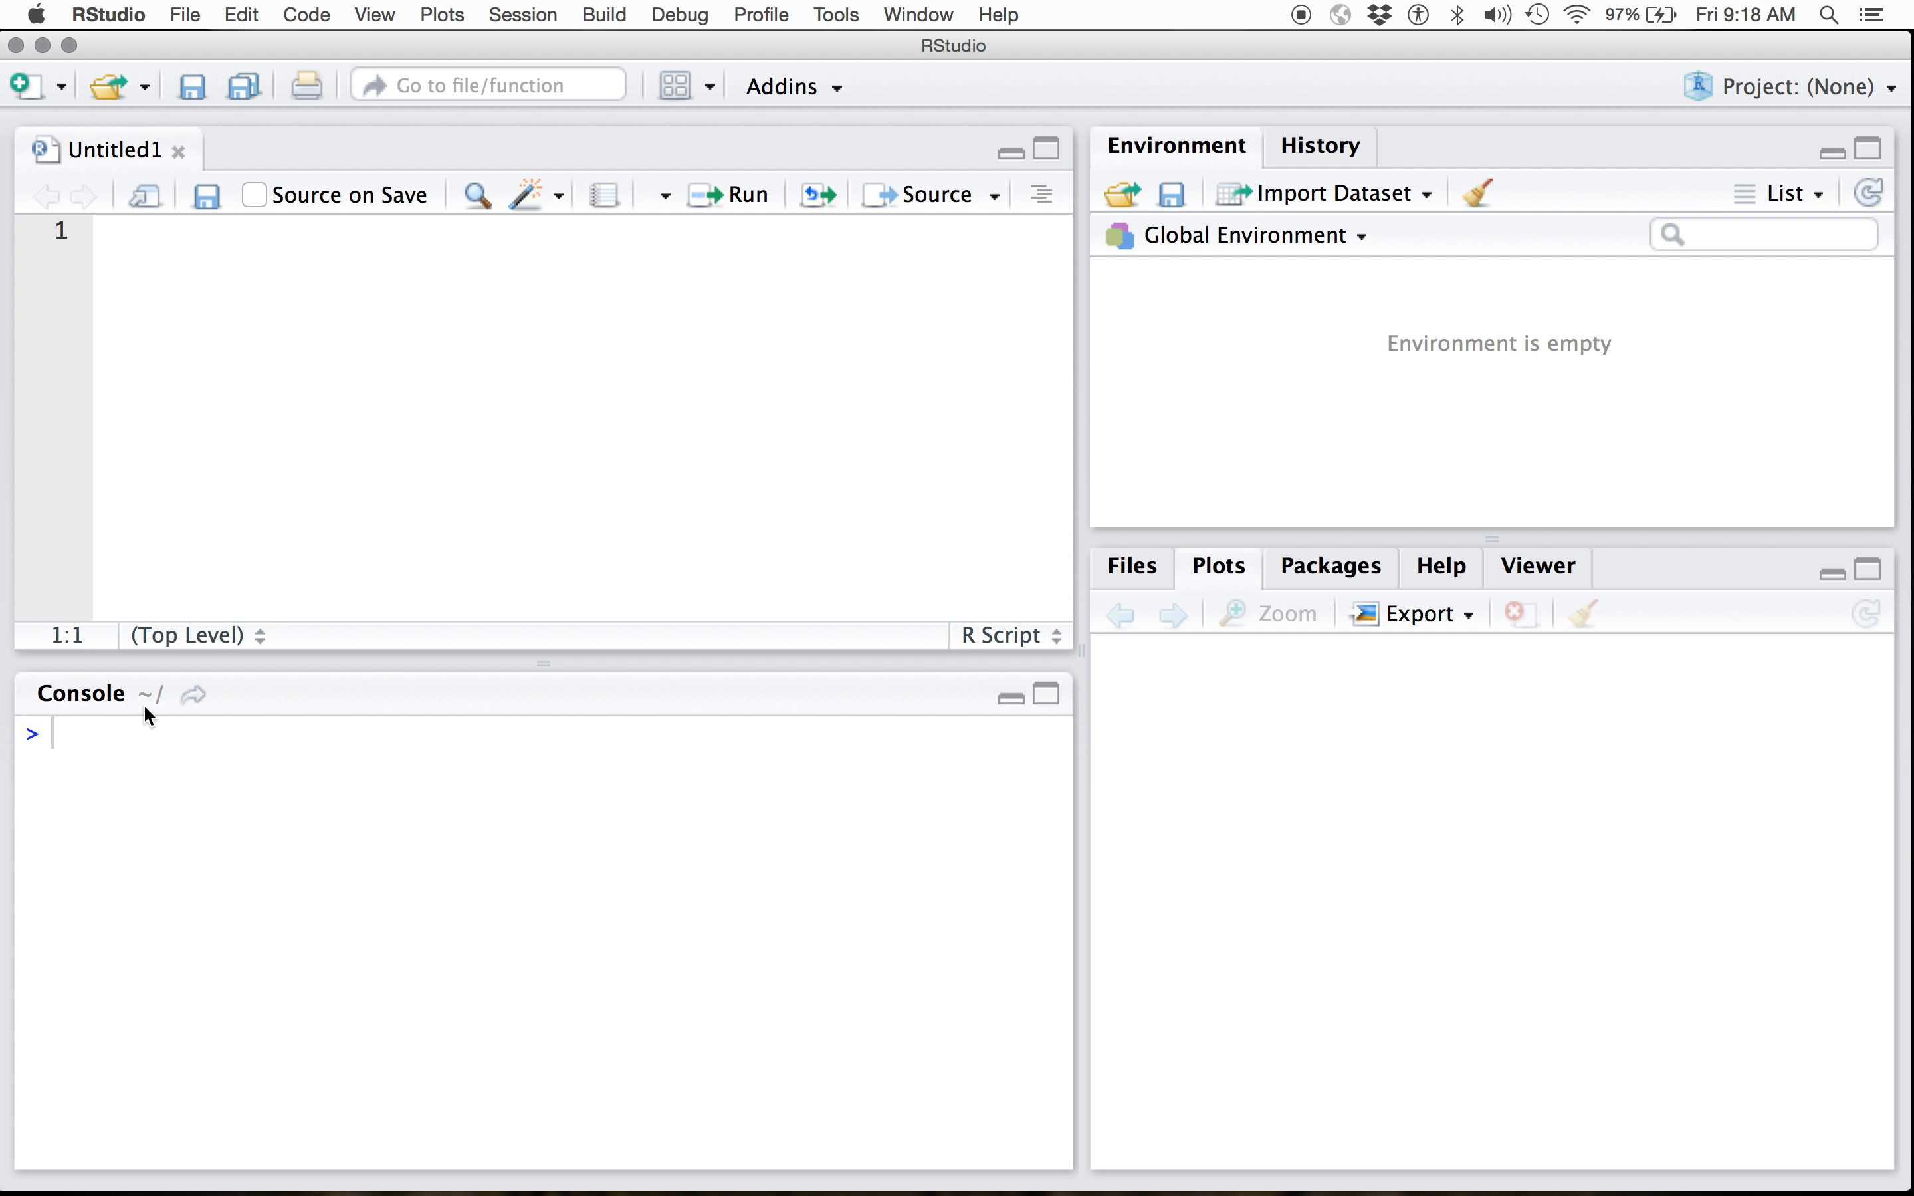
# - Run file.choose() in the console and choose TwoSkisWalkIntoARExampleData - Sheet1.csv from the Desktop folder
pyautogui.click(146, 730)
pyautogui.write('file.cho')
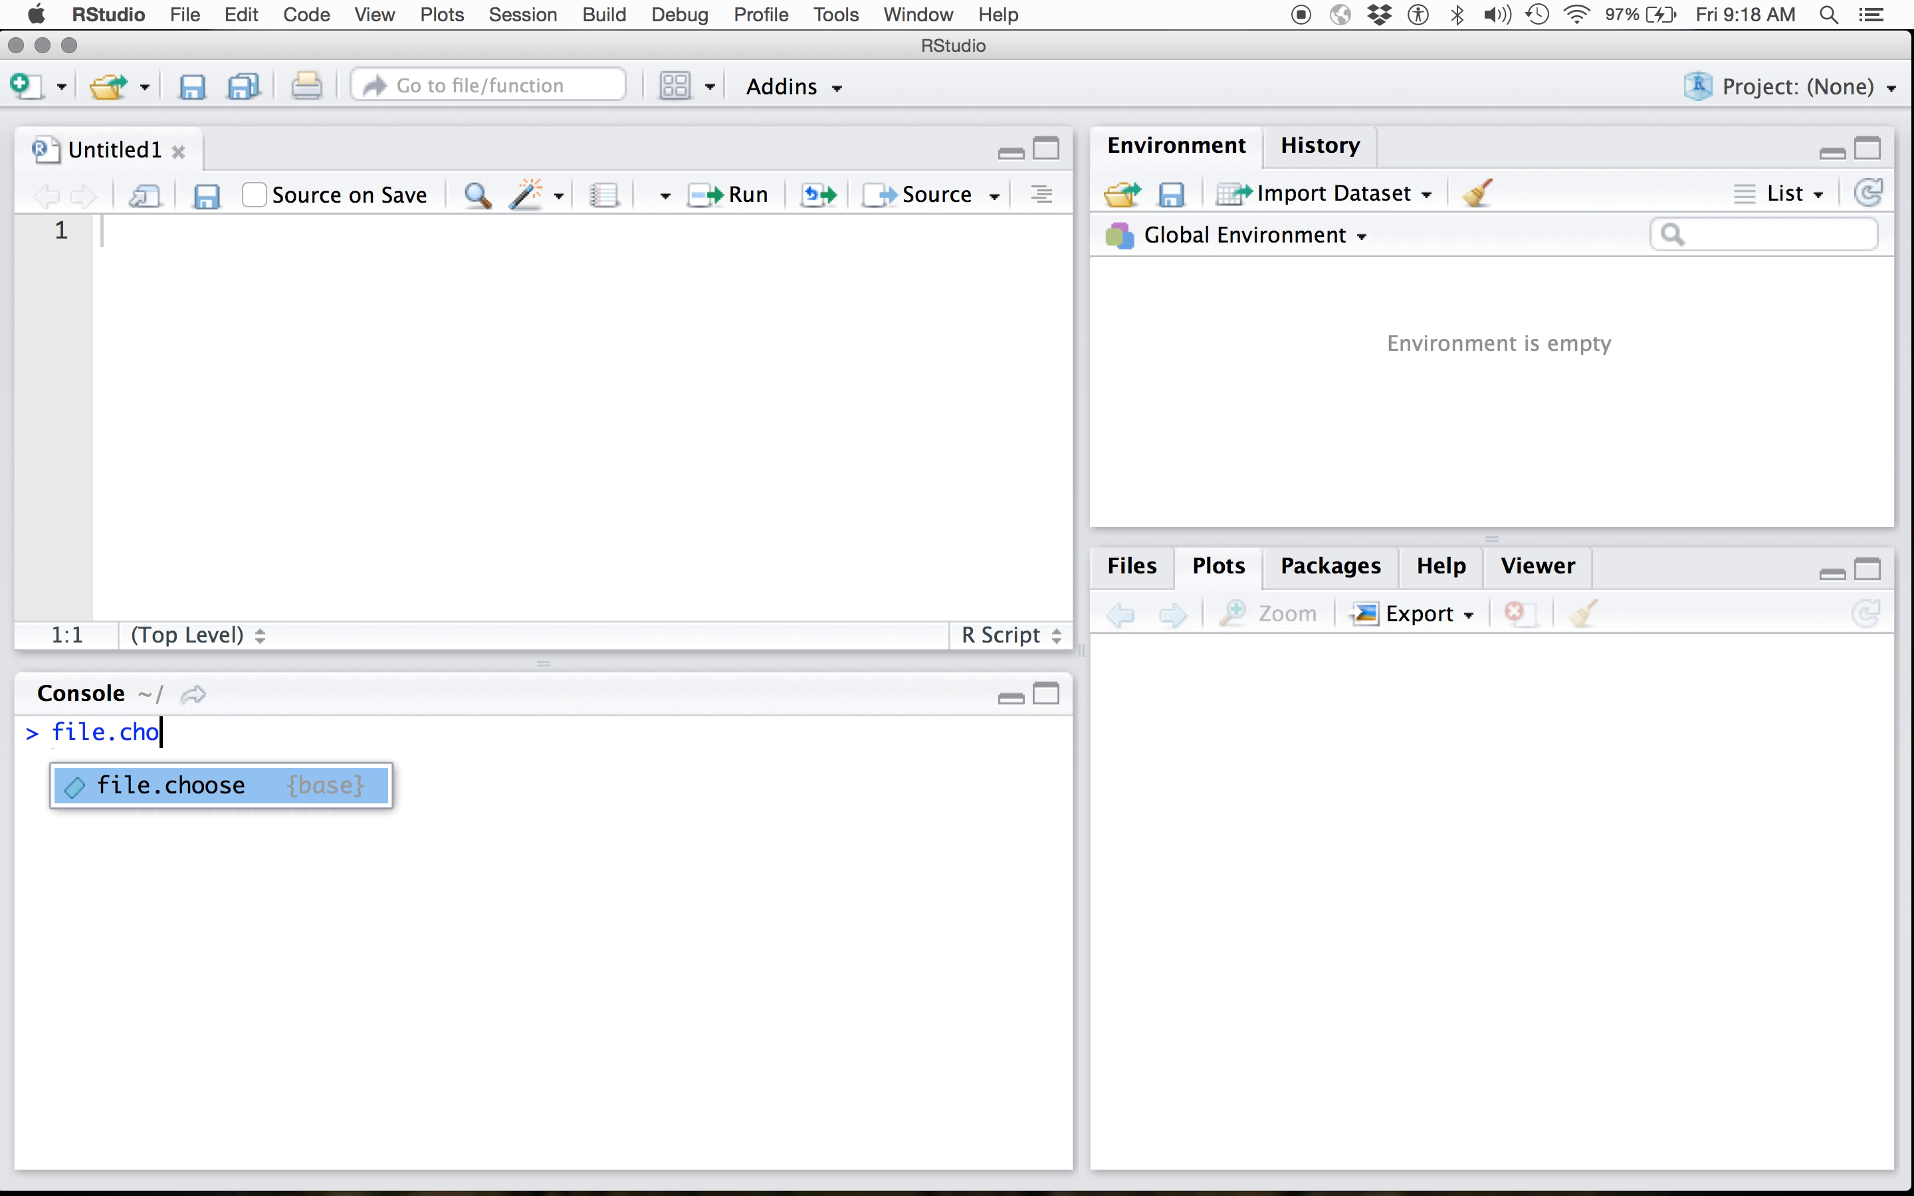
pyautogui.write('ose(')
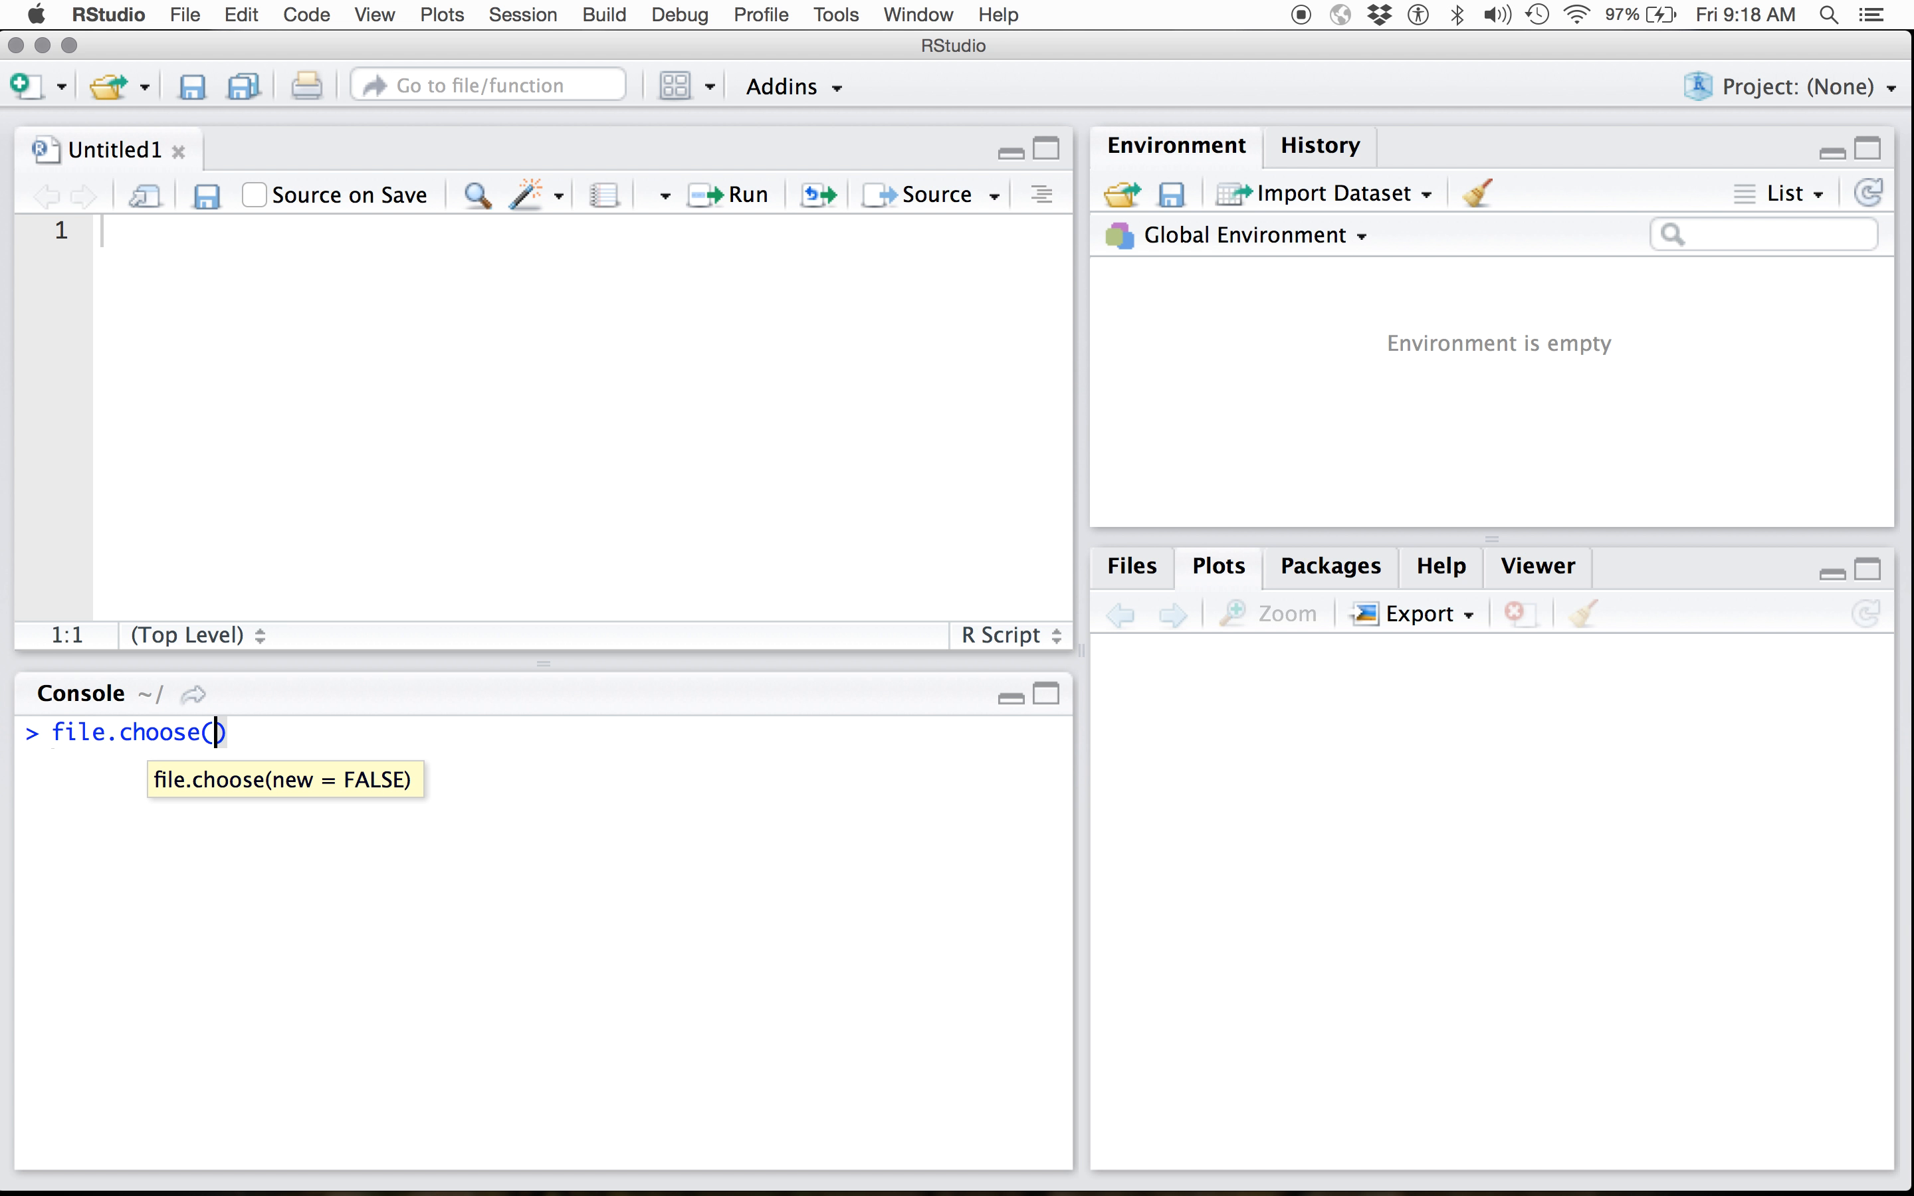
pyautogui.press('Return')
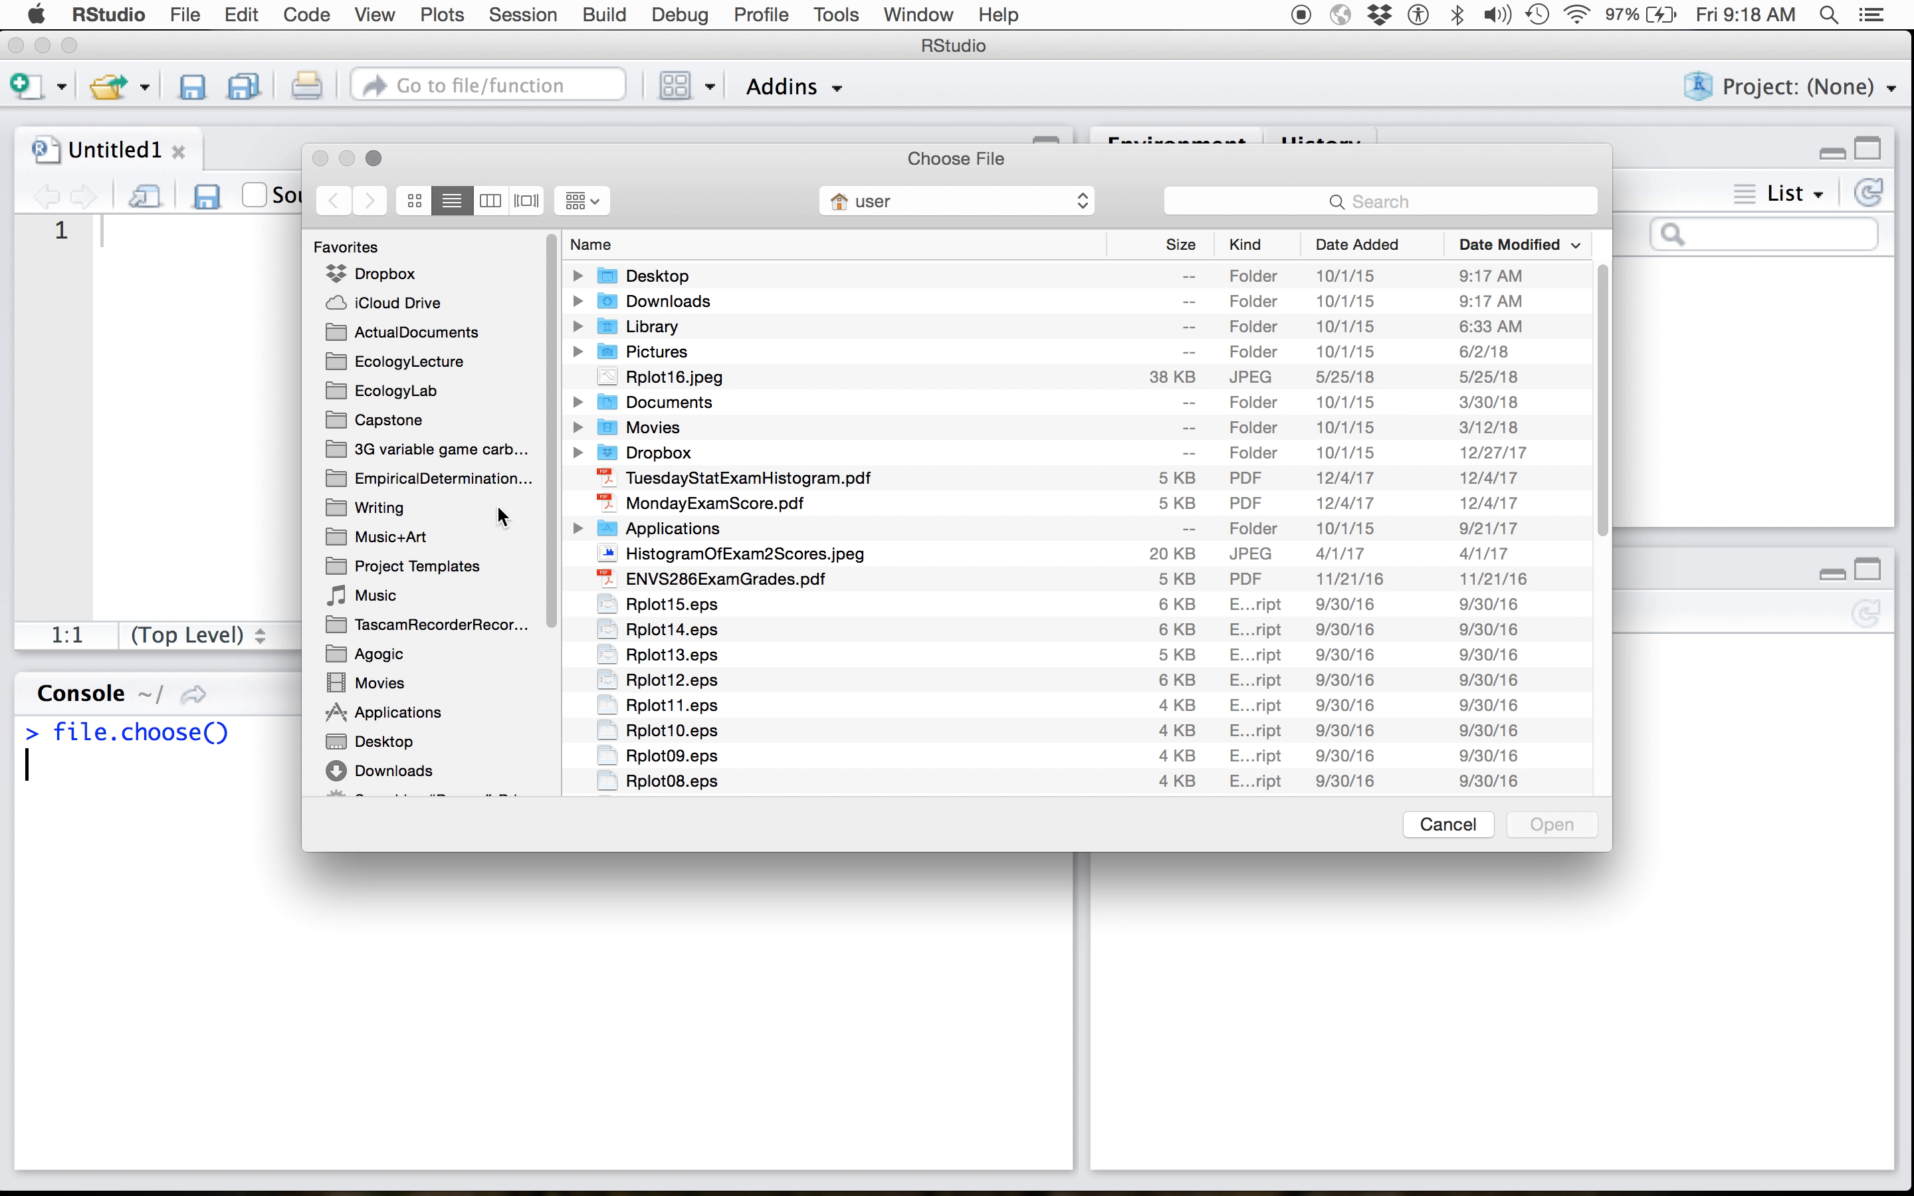
pyautogui.click(653, 277)
pyautogui.doubleClick(652, 277)
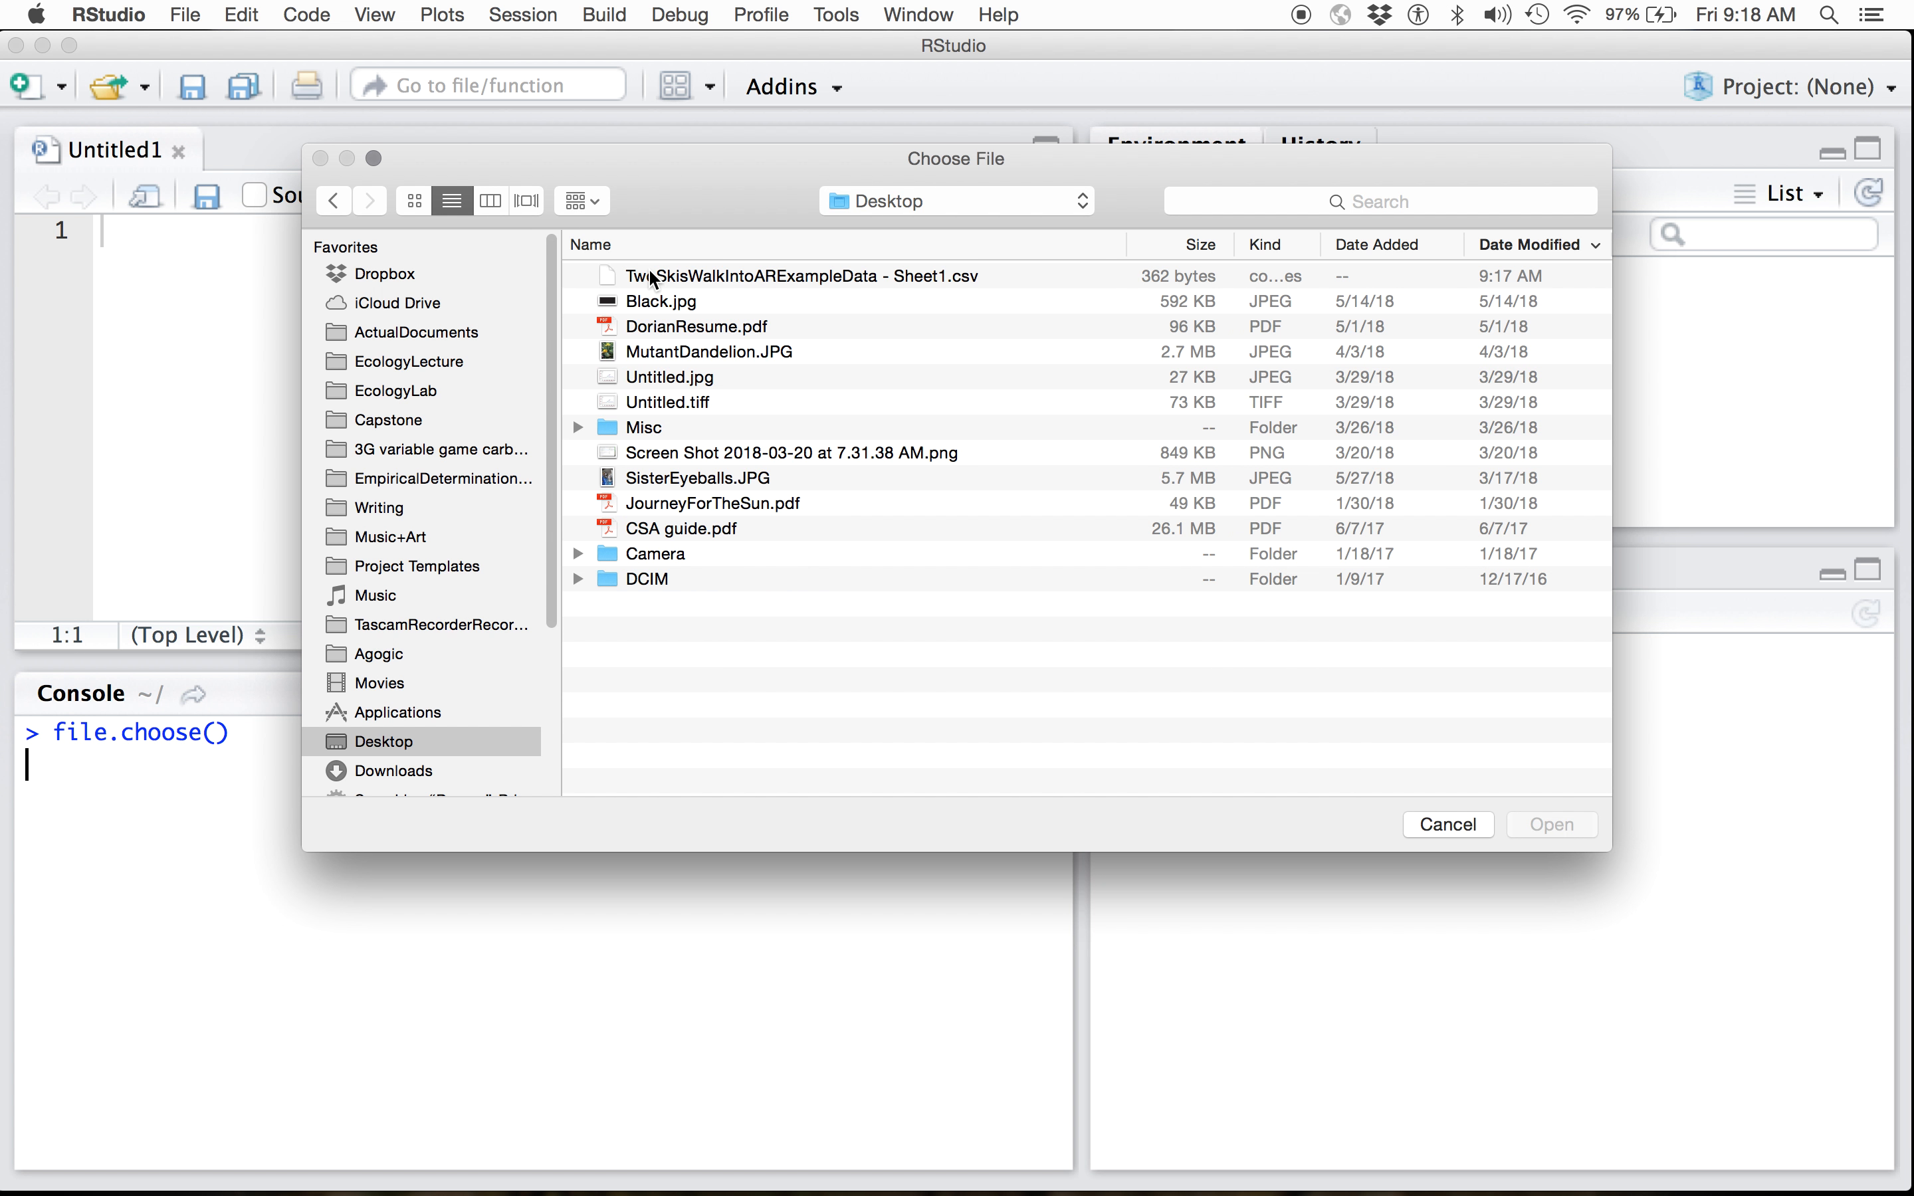
pyautogui.click(772, 277)
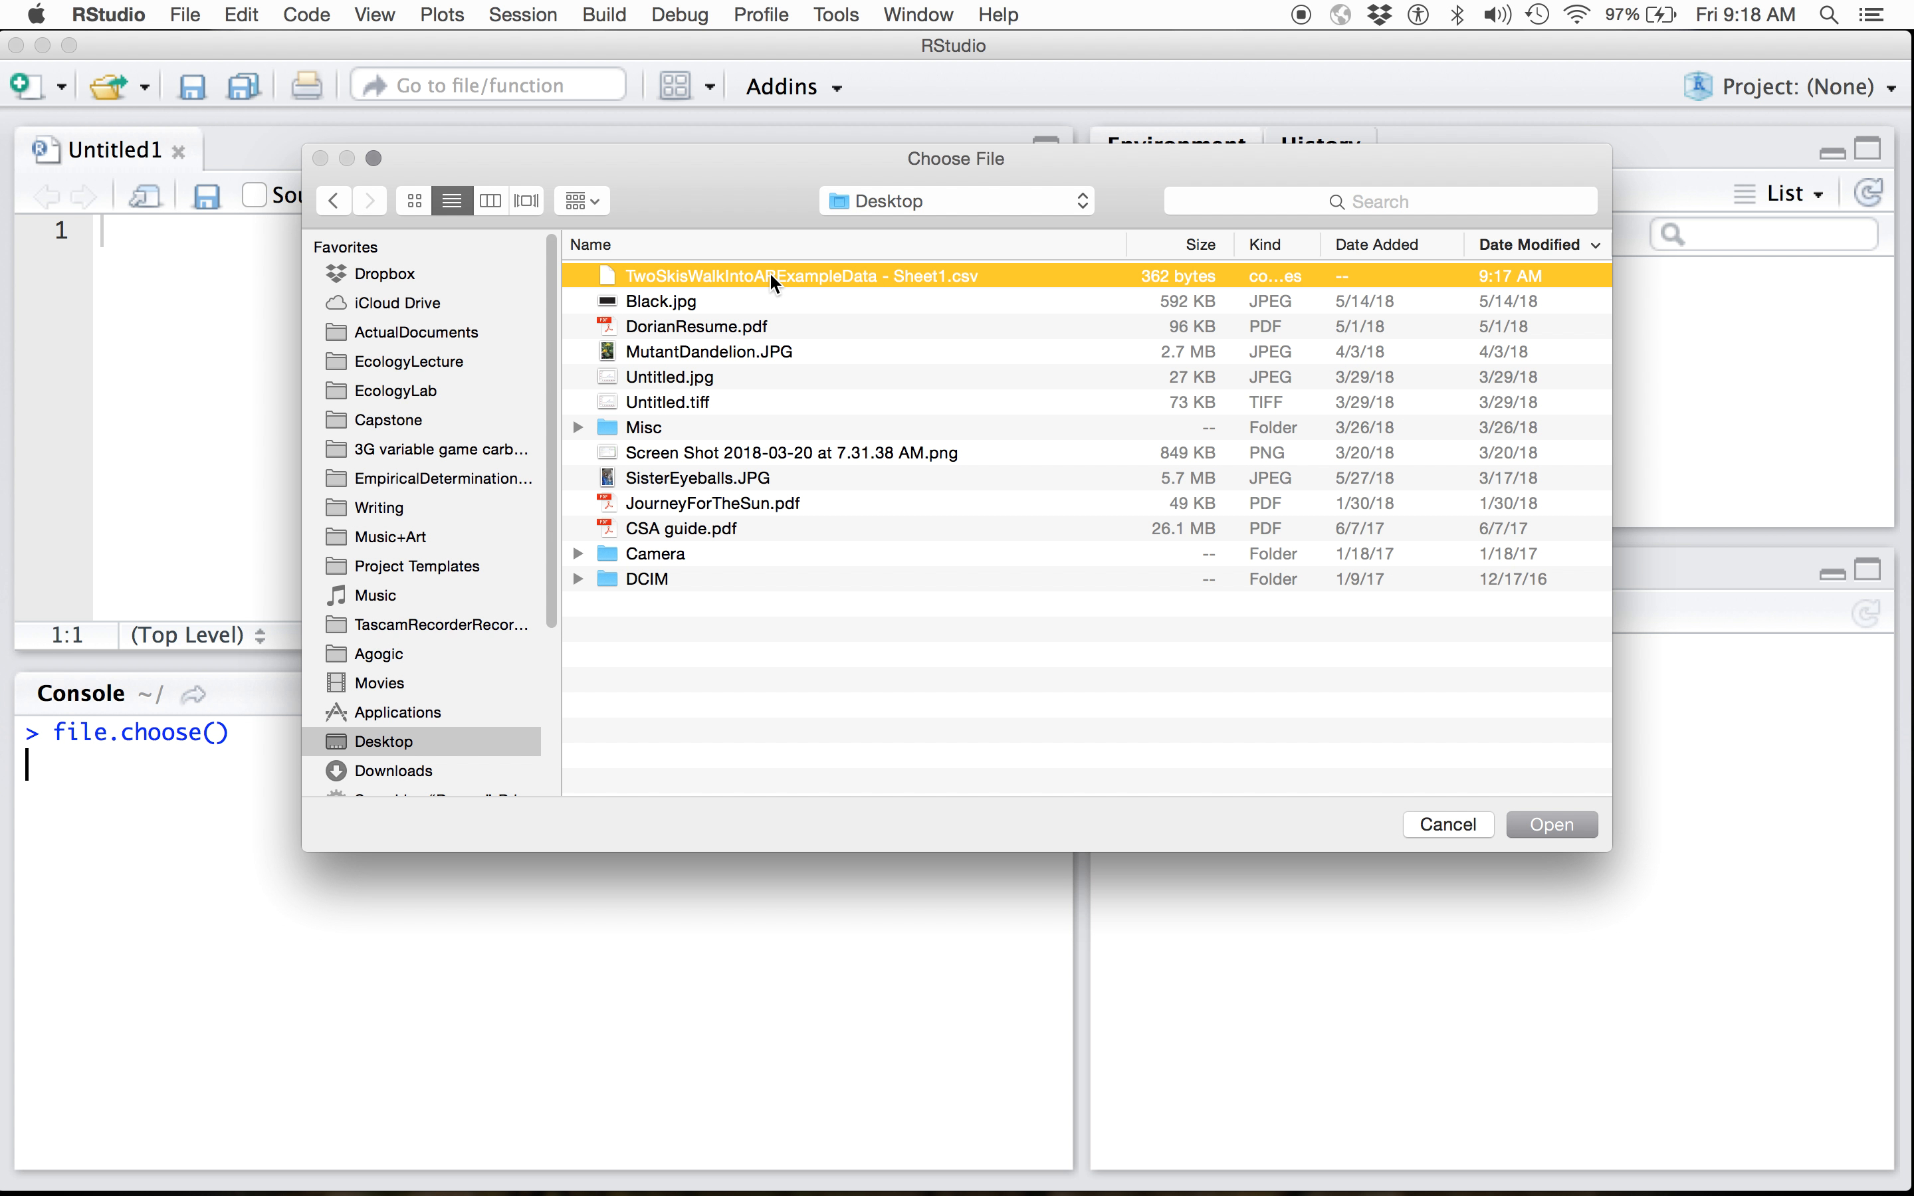
pyautogui.click(1551, 825)
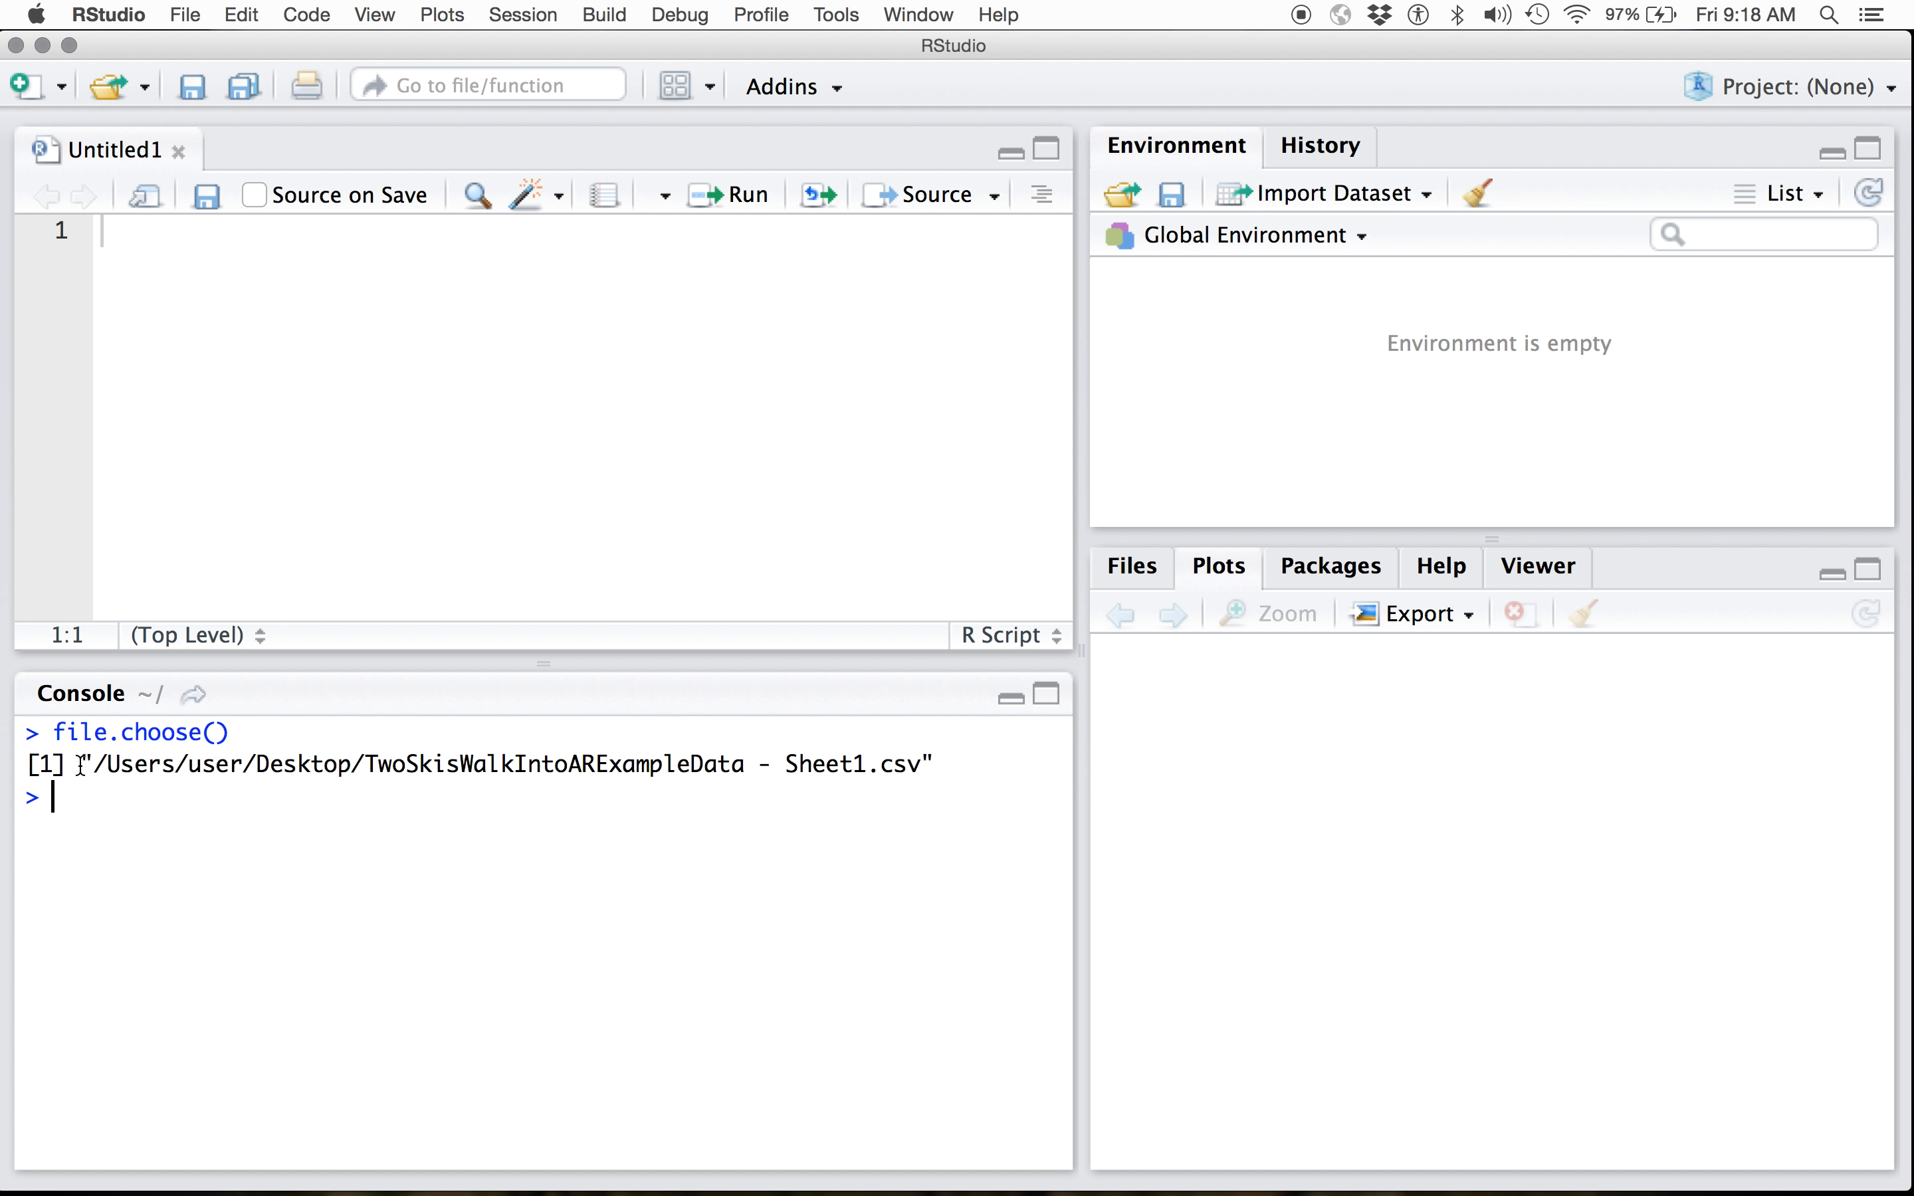
# - Copy the full quoted file path from the console output
pyautogui.moveTo(82, 766); pyautogui.dragTo(931, 771)
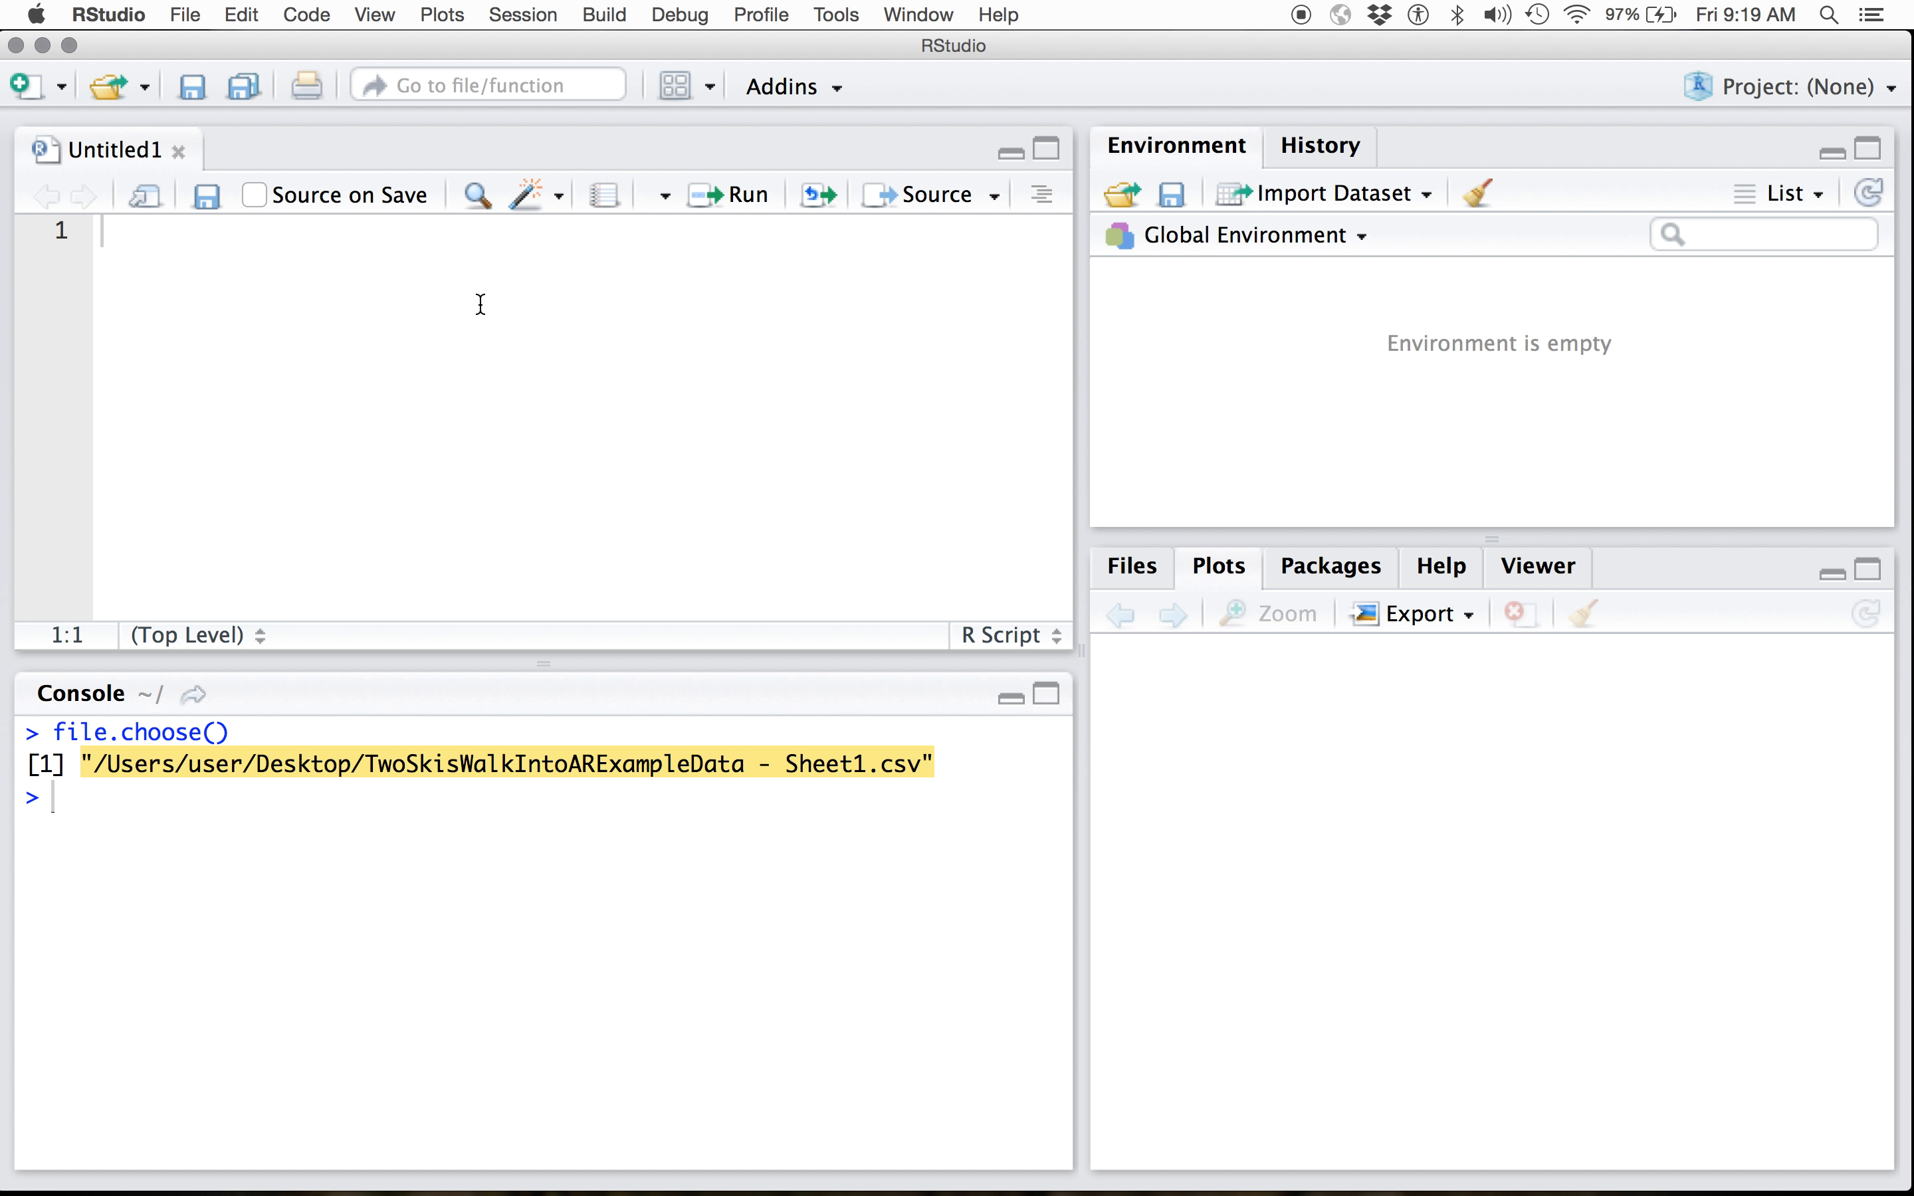
pyautogui.click(241, 14)
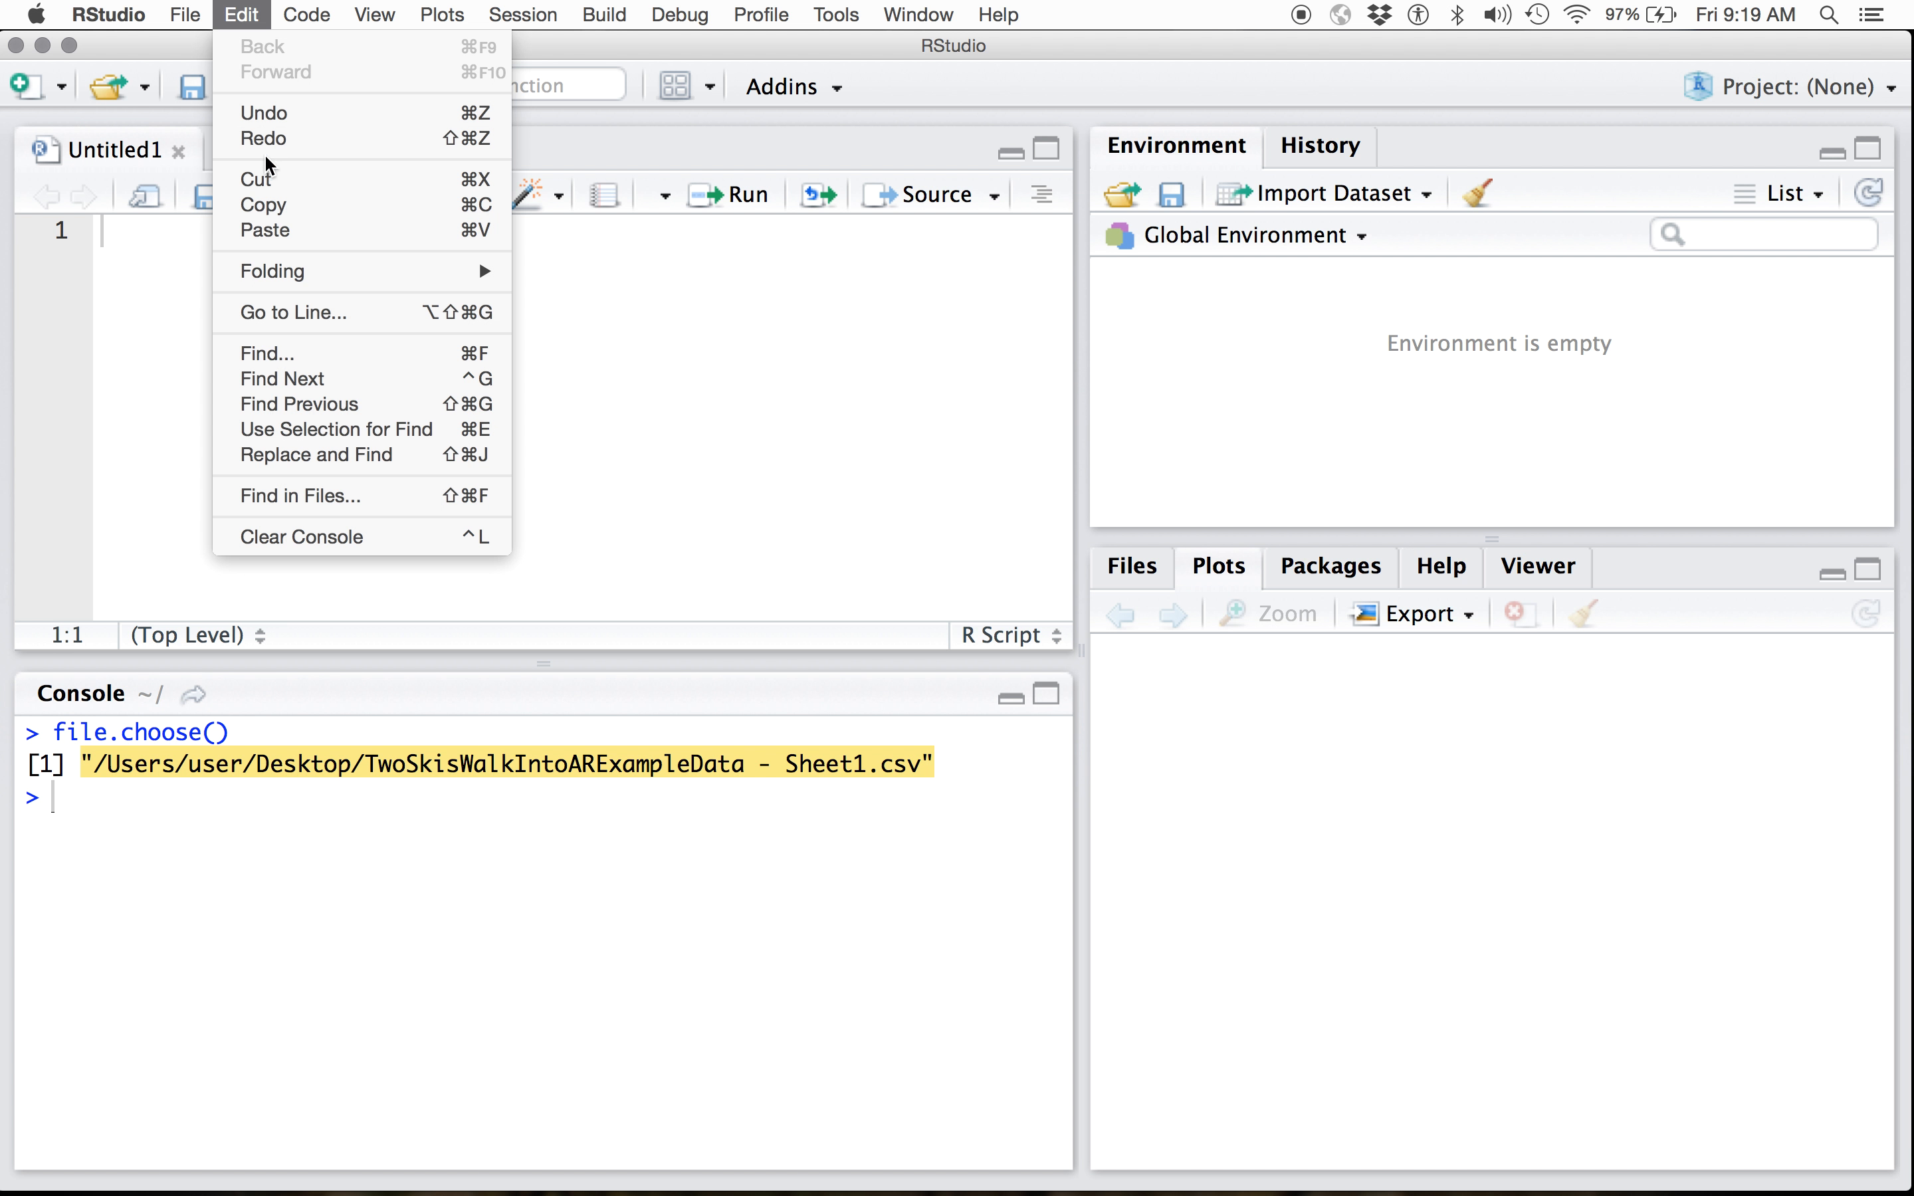
pyautogui.click(269, 204)
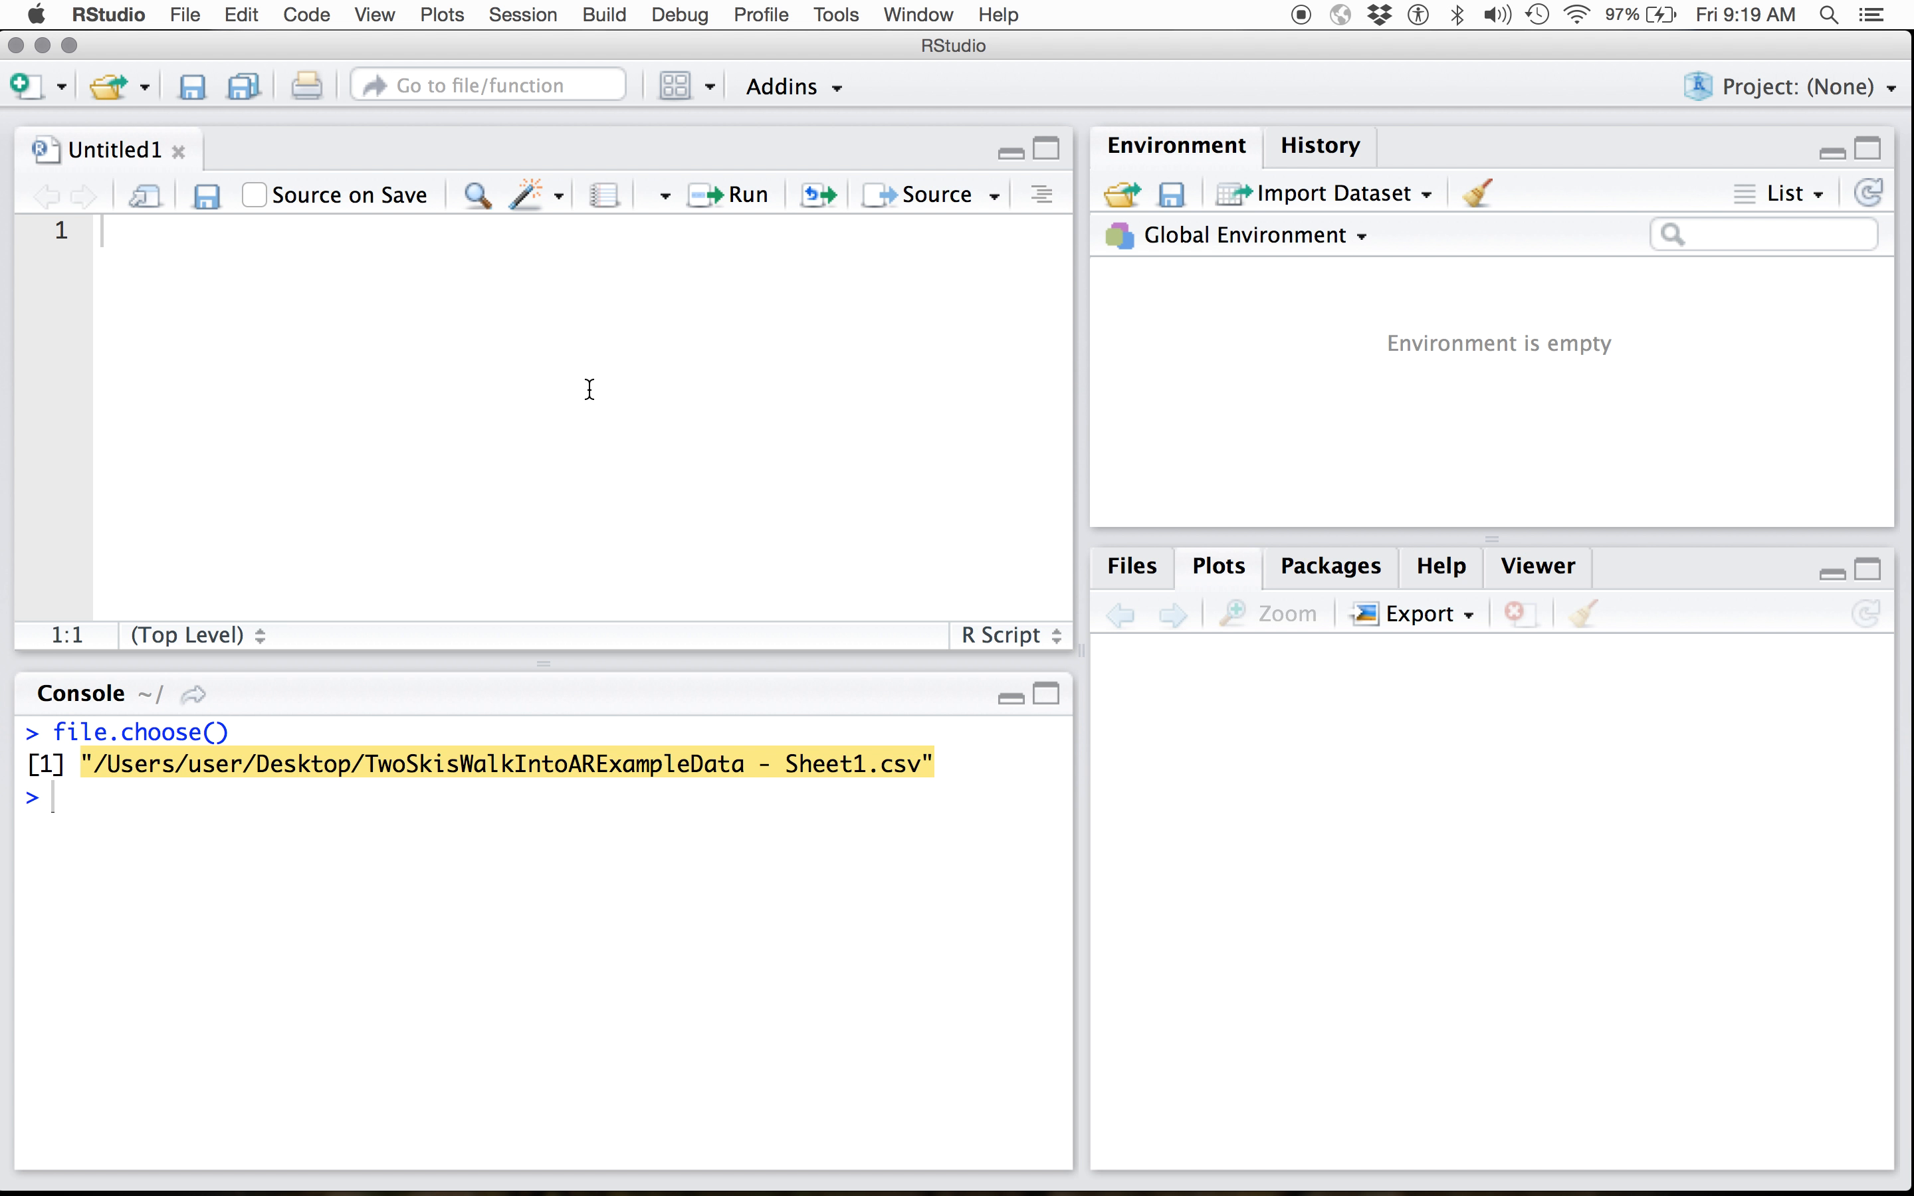
# - Write myData <- read.csv() on line 1 of the script, with the copied CSV file path pasted as its argument
pyautogui.click(325, 241)
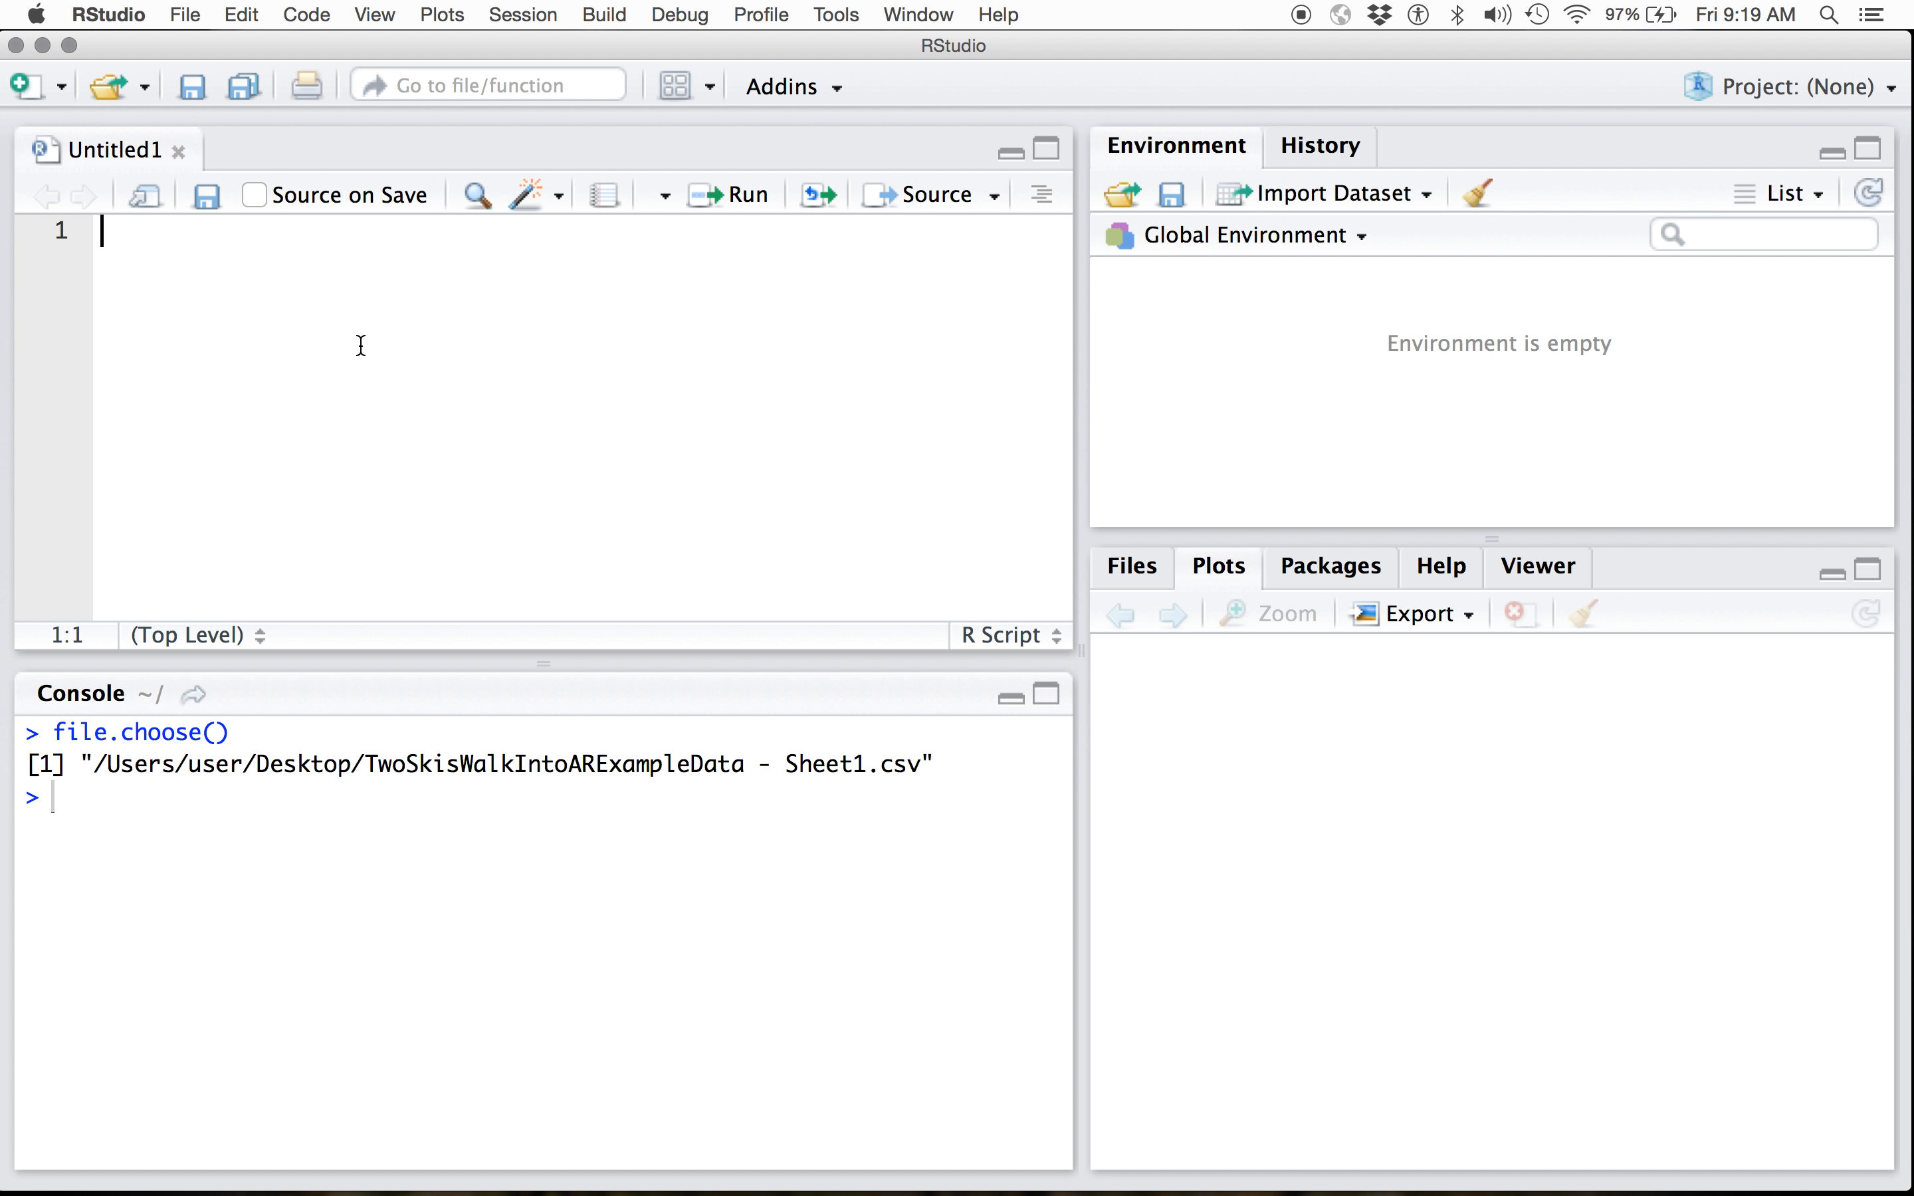
pyautogui.write('myData <-')
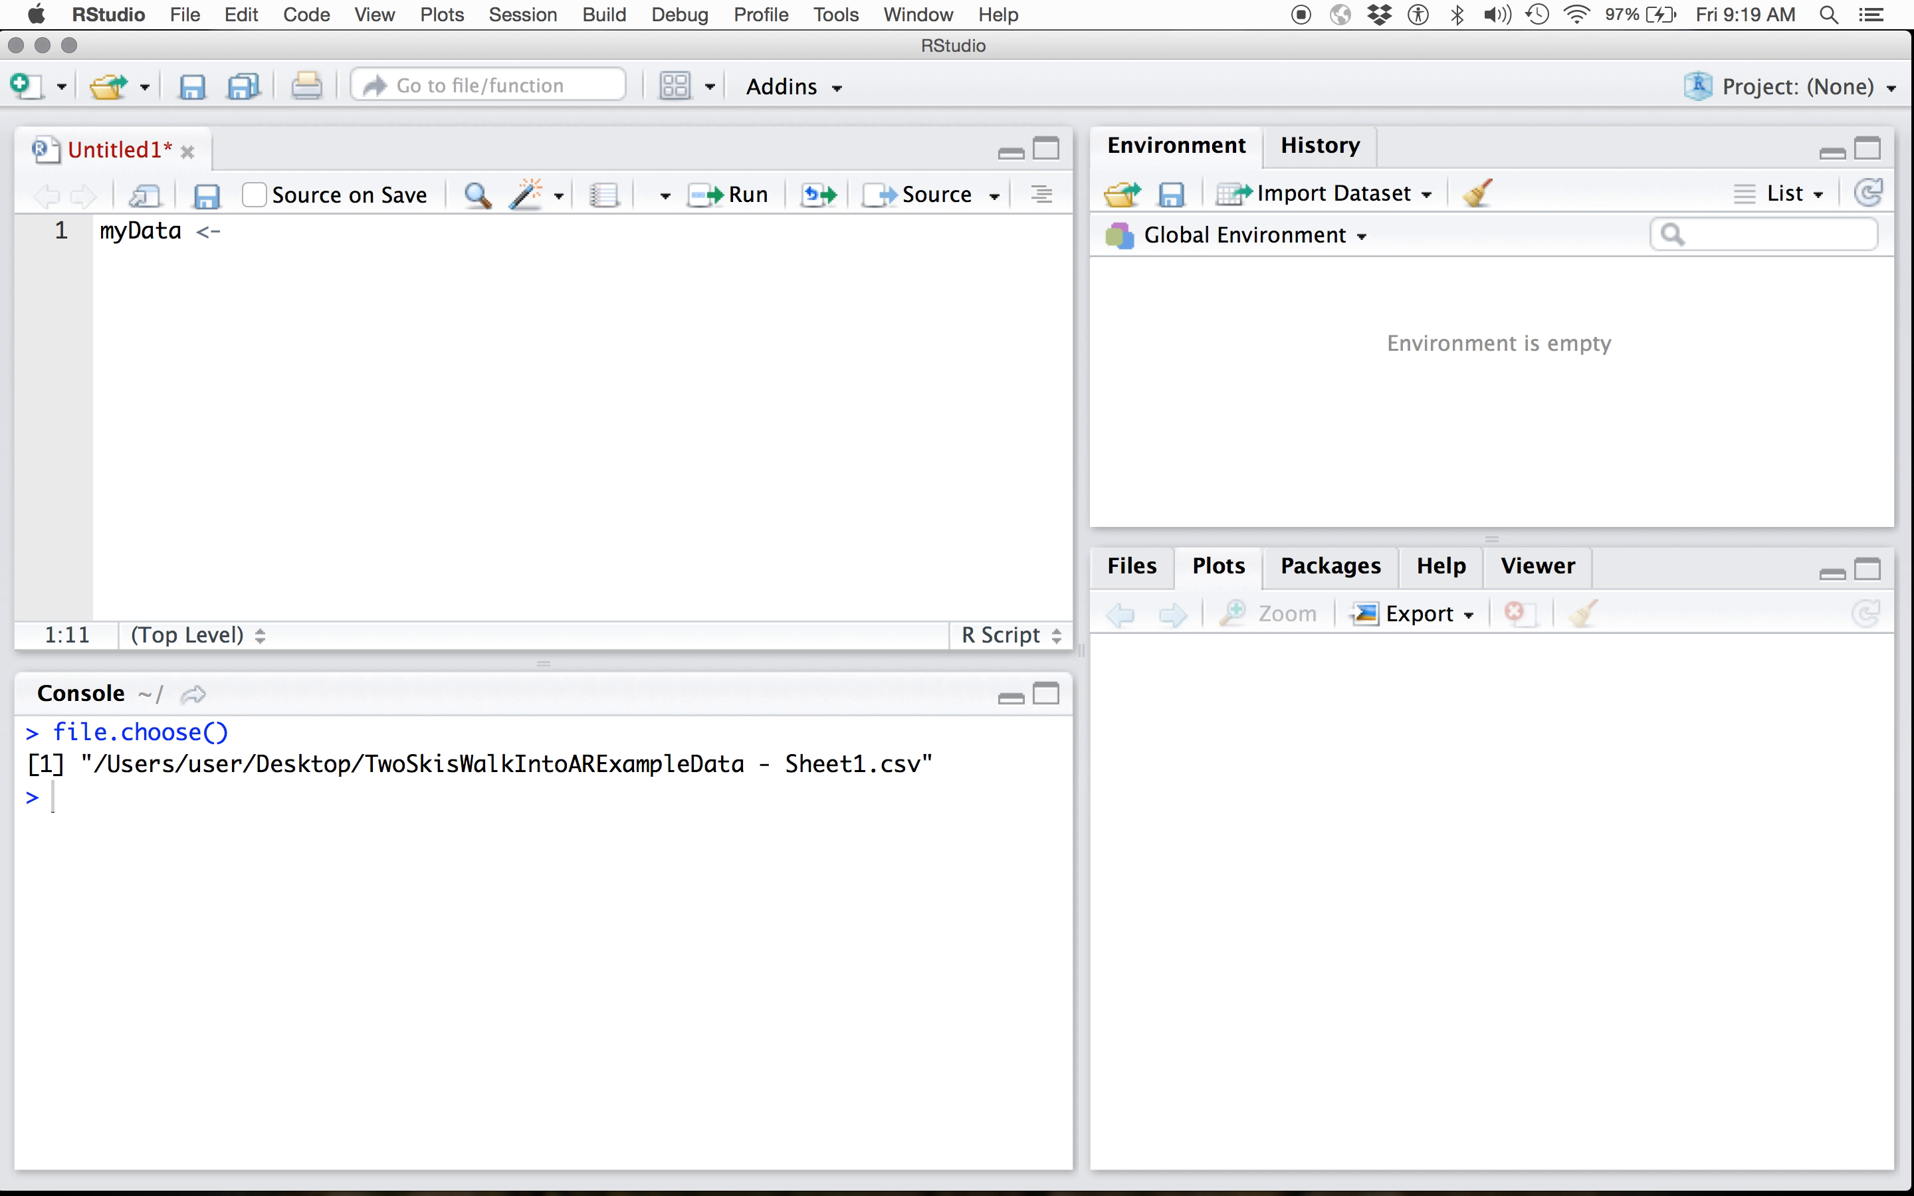
pyautogui.write('read')
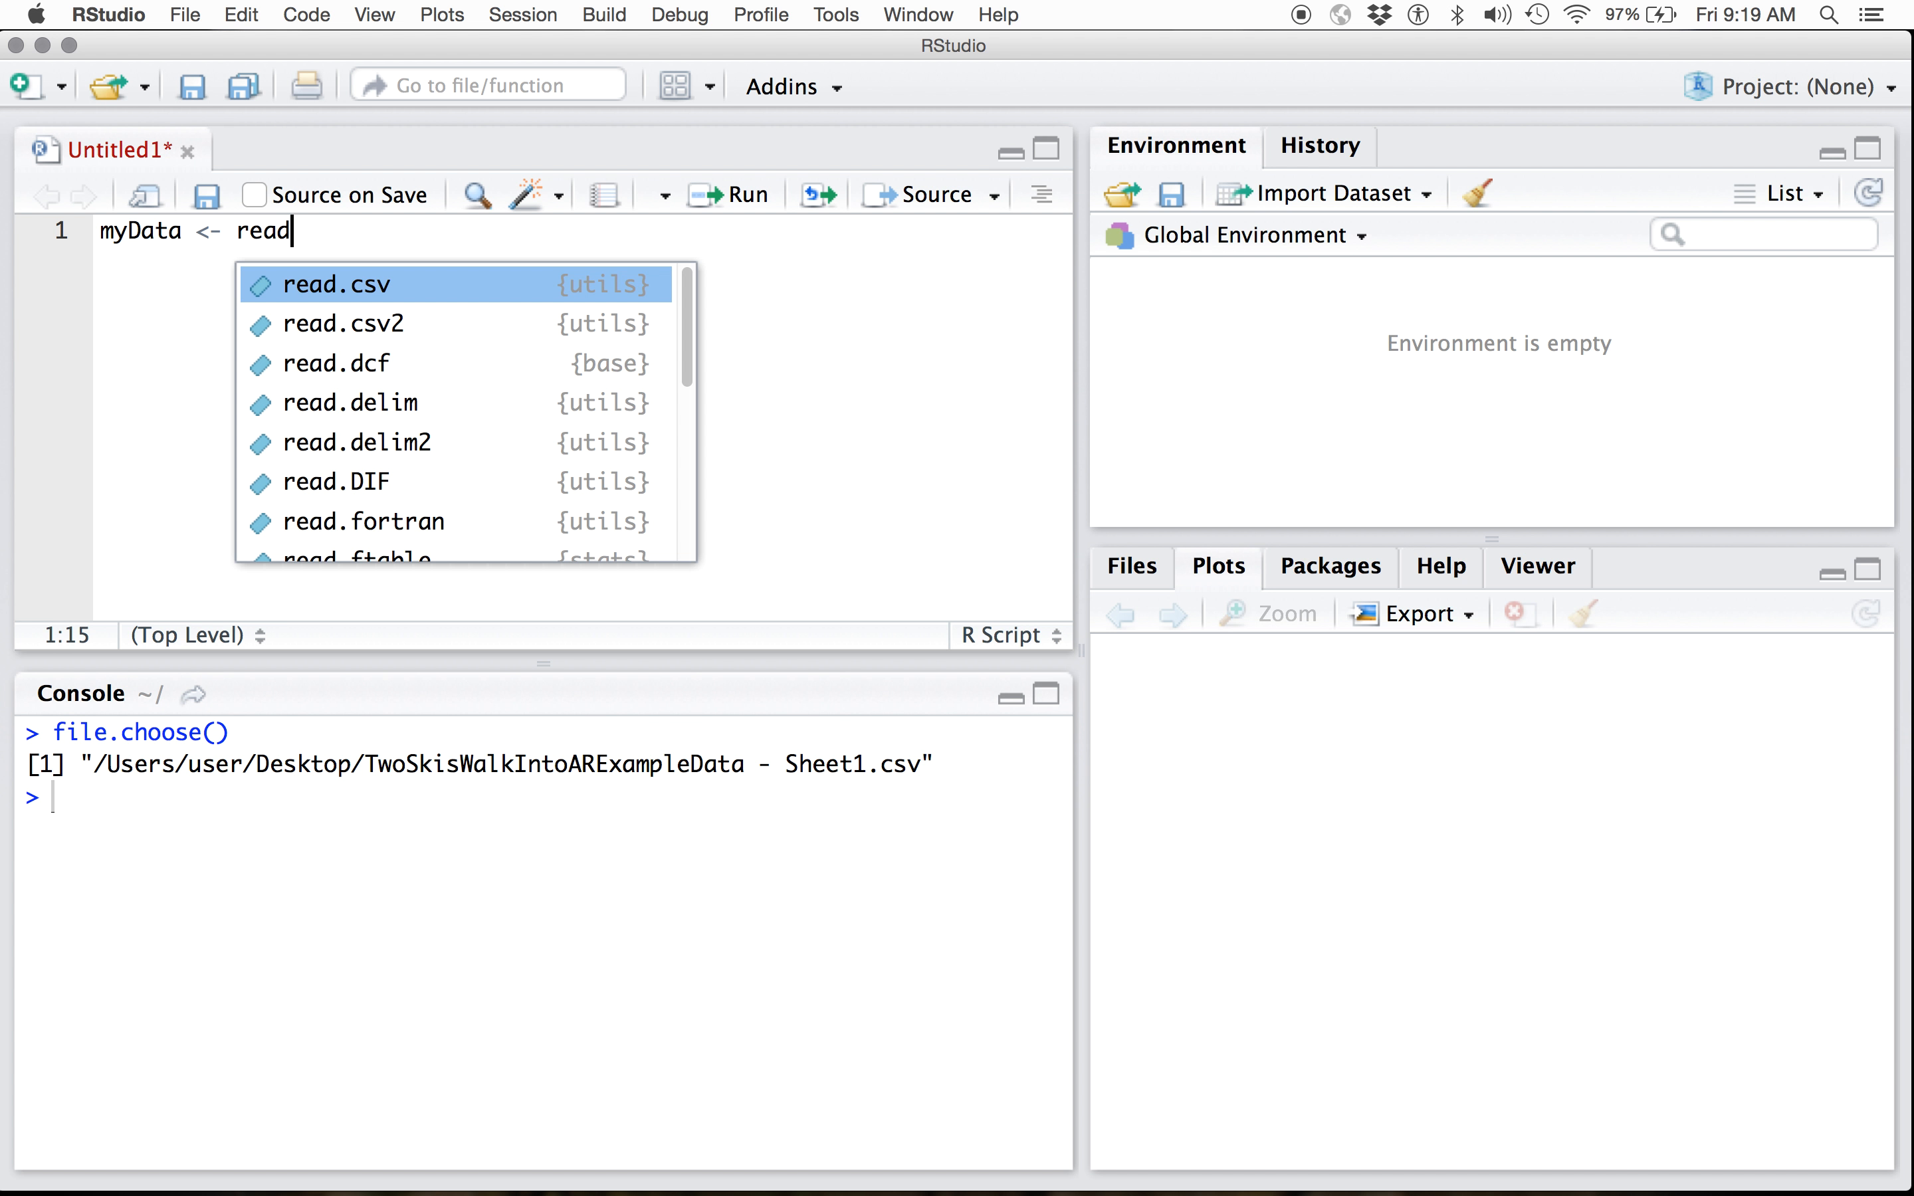
pyautogui.write('.csv')
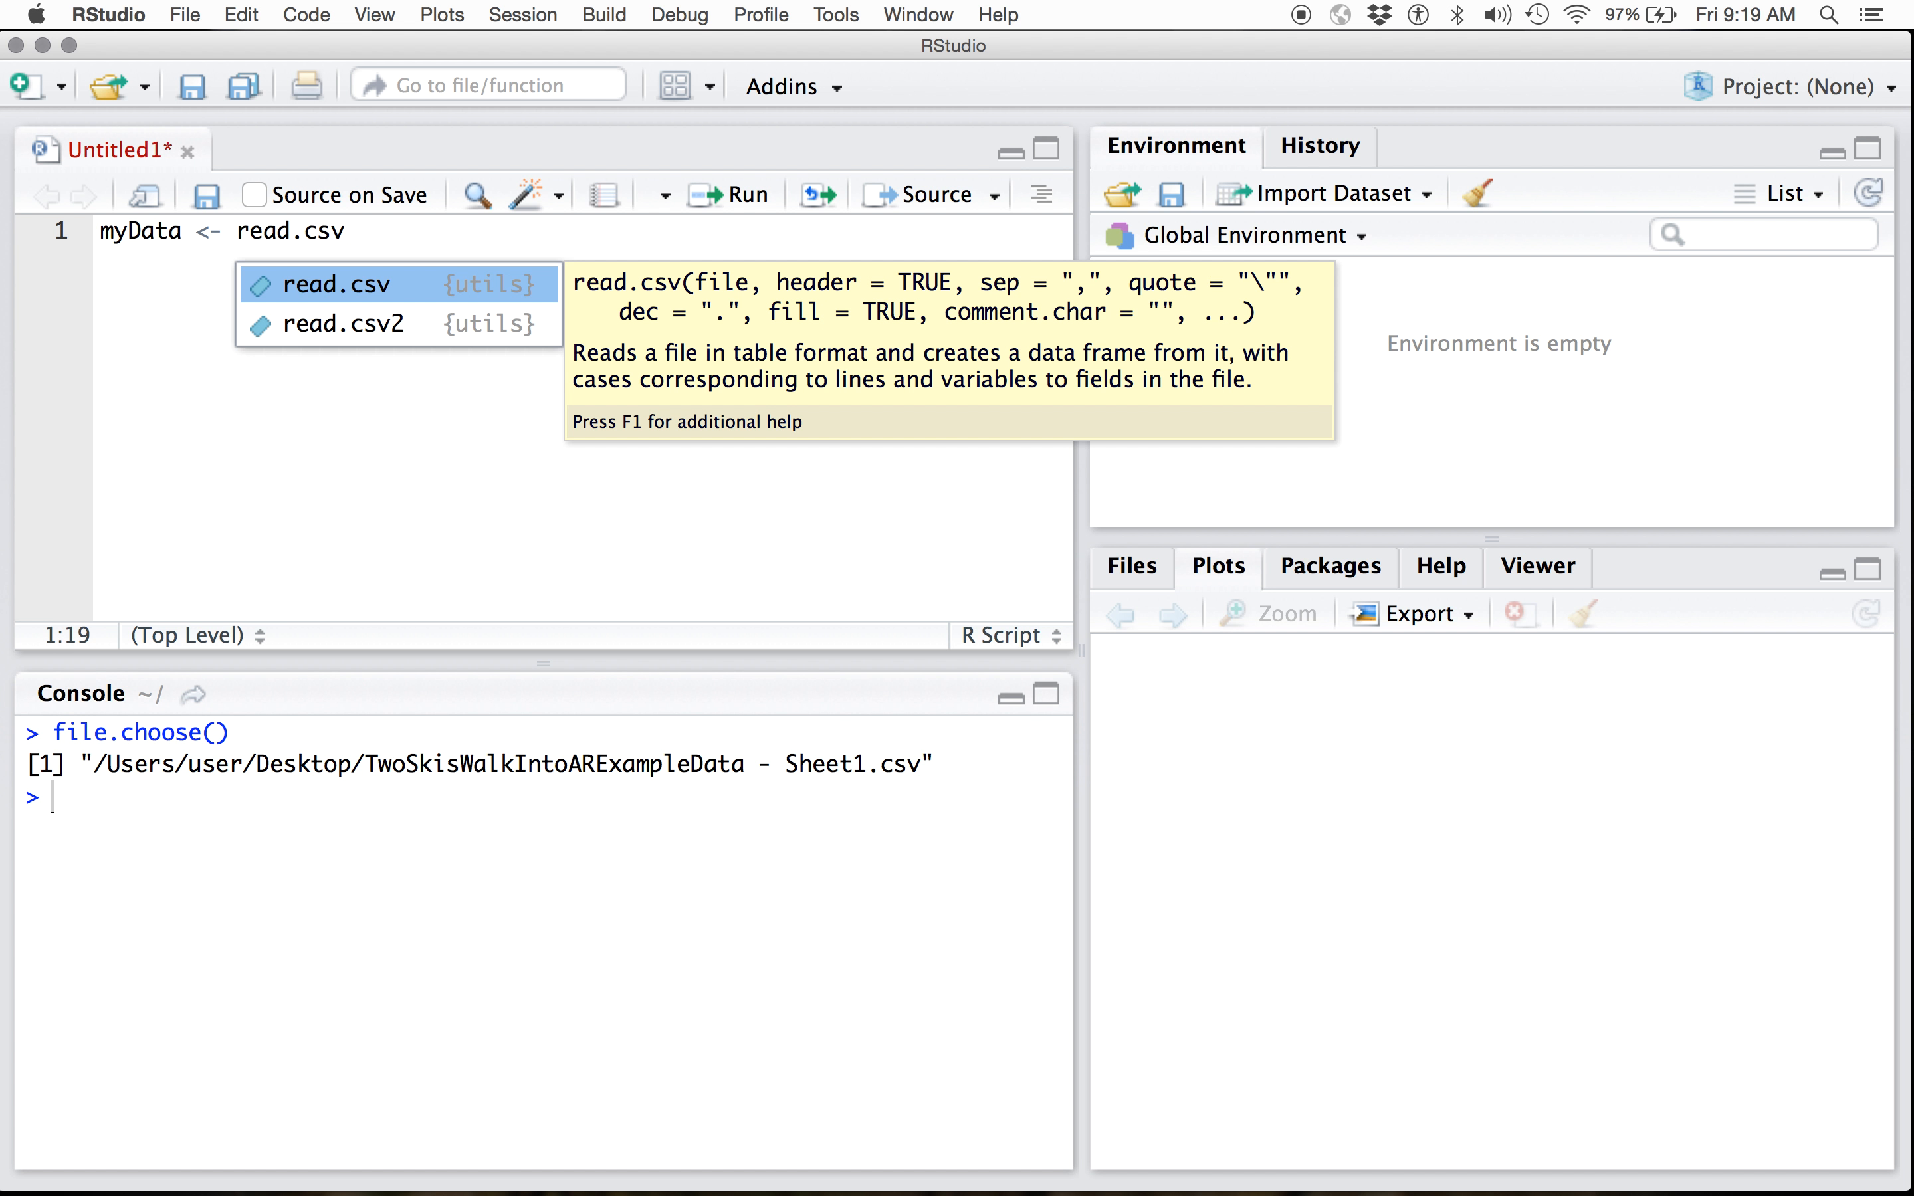
pyautogui.write('(')
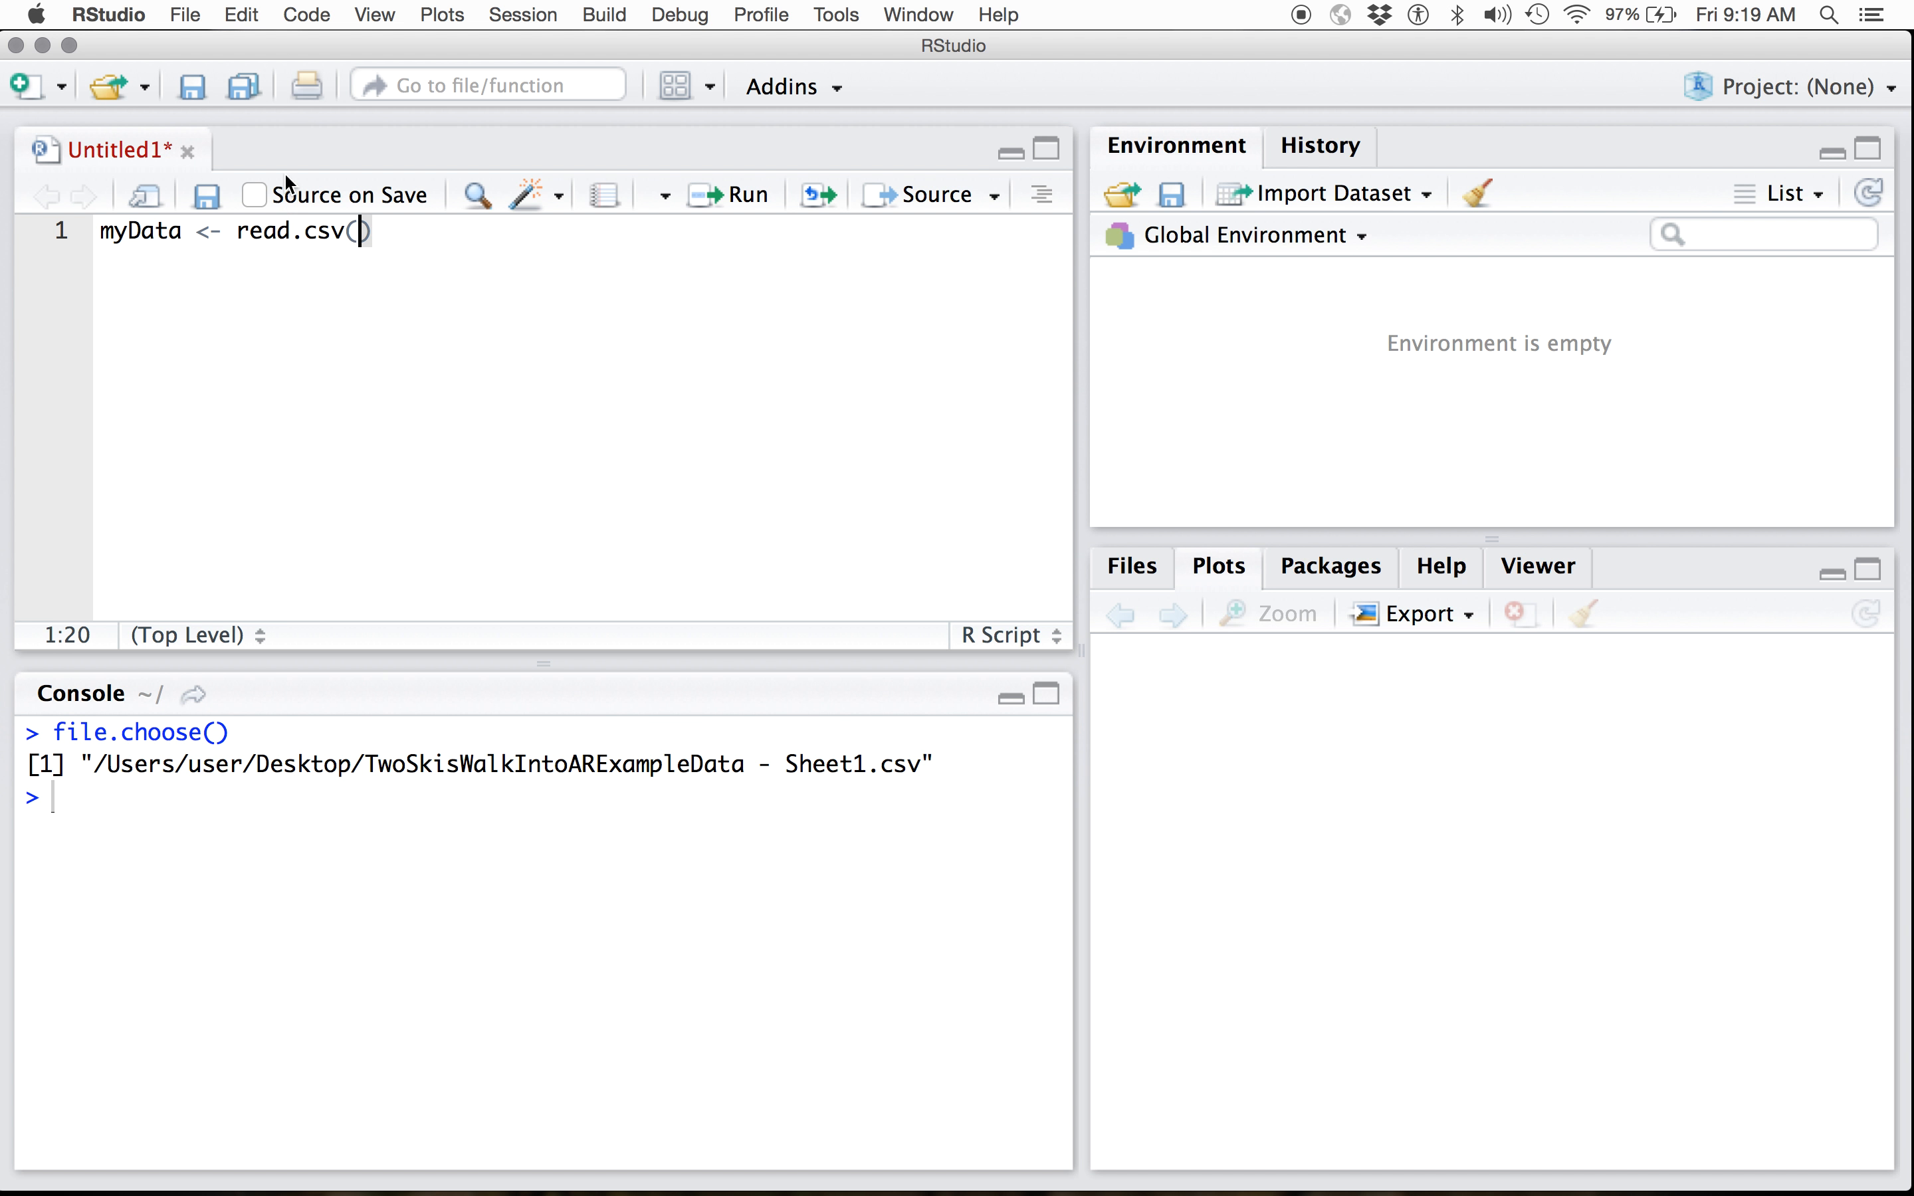
pyautogui.click(242, 16)
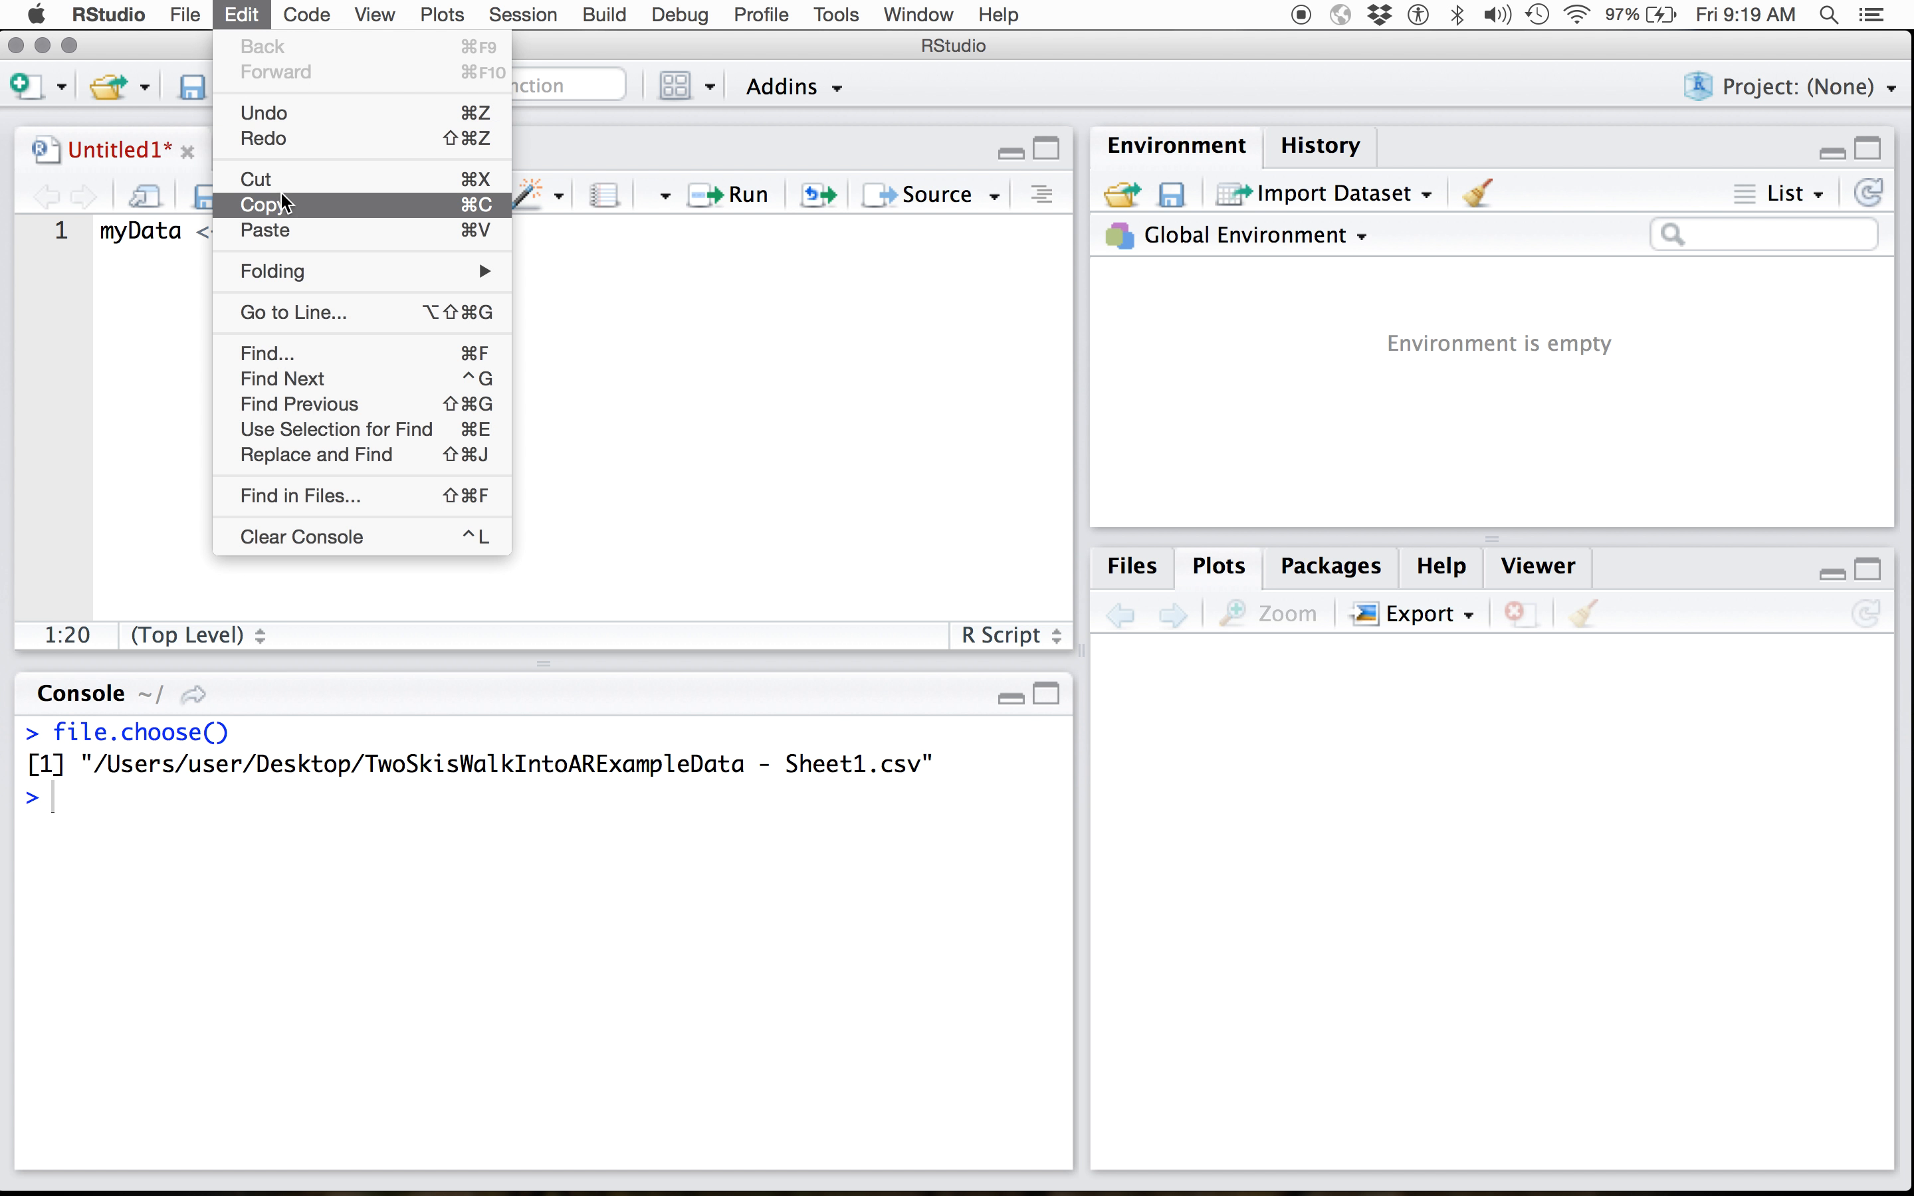
pyautogui.click(287, 230)
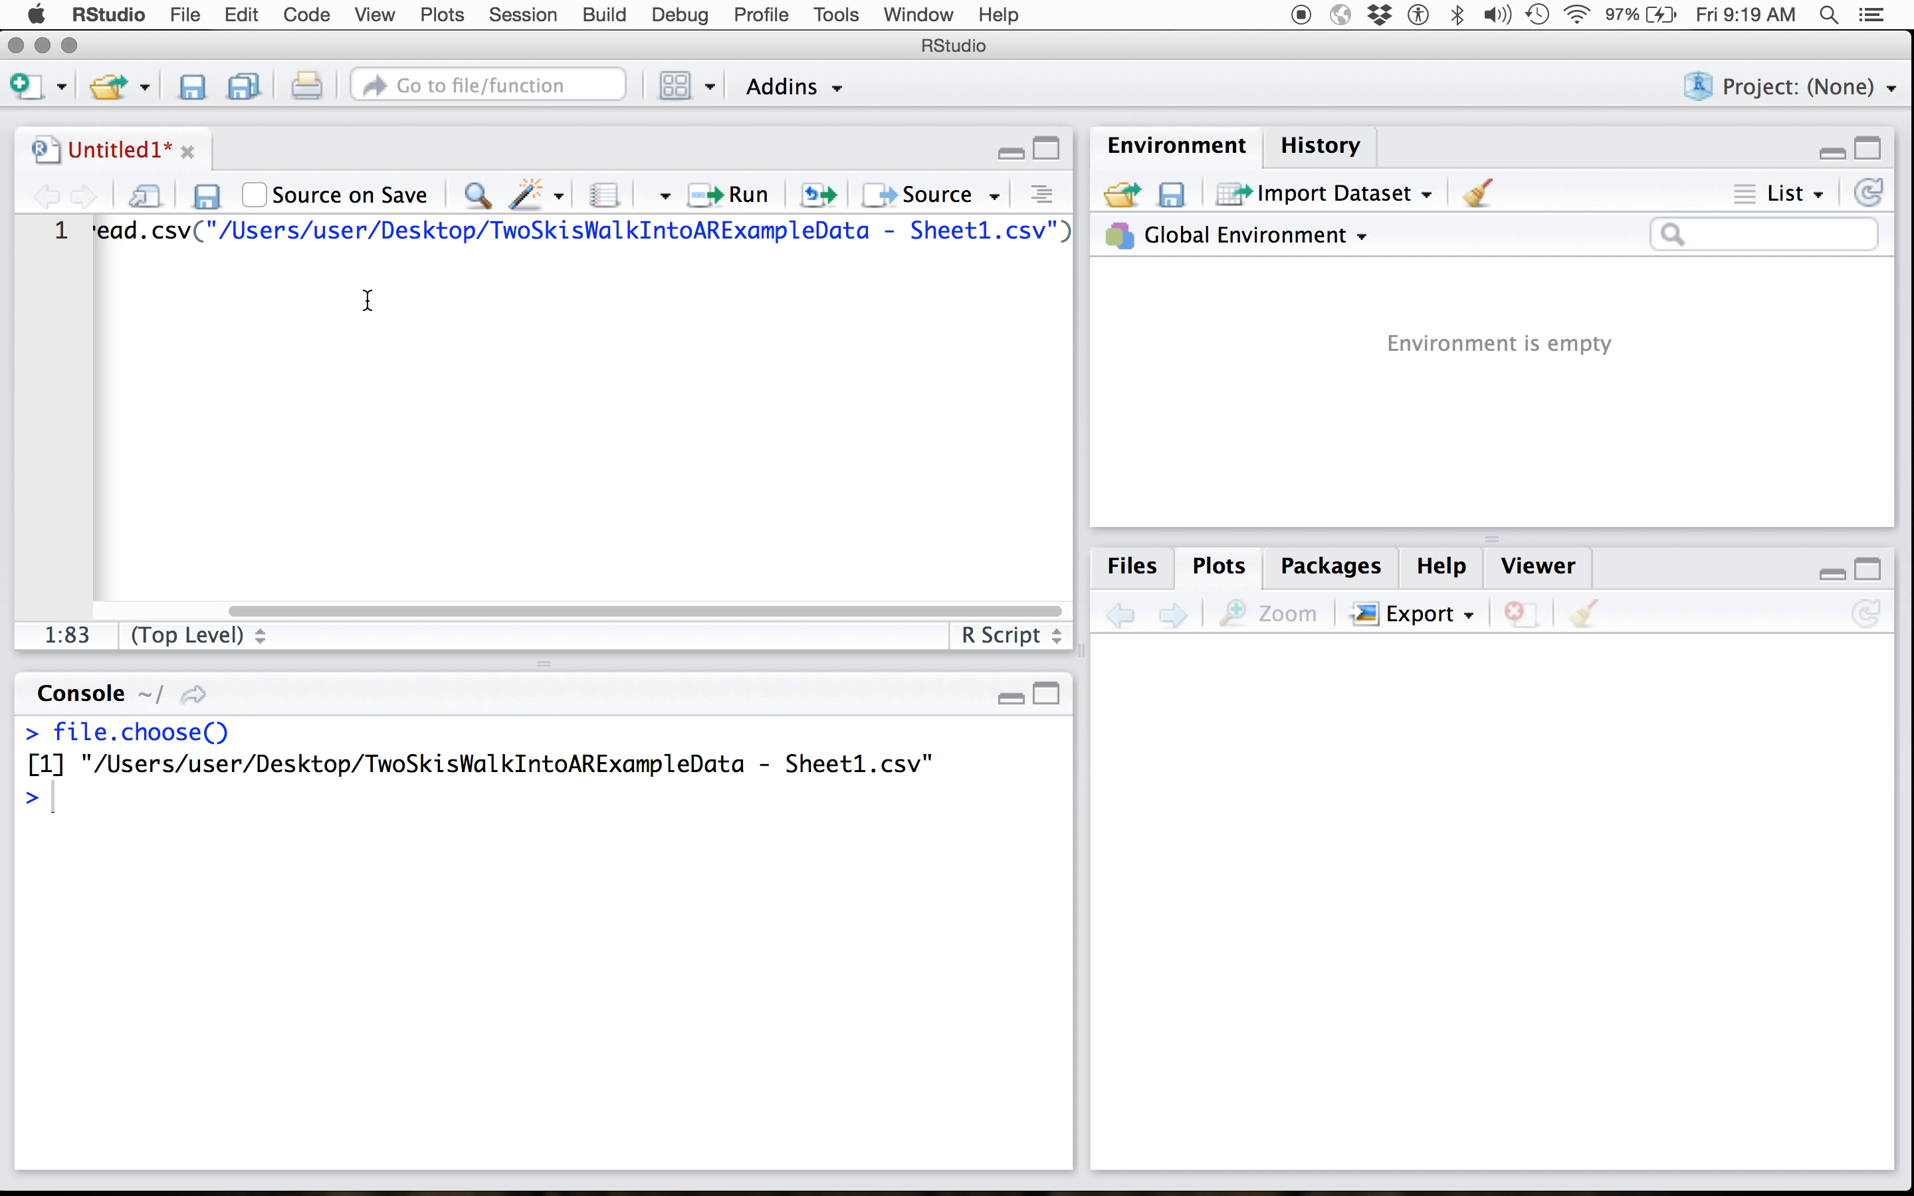
pyautogui.hscroll(-3, 458, 337)
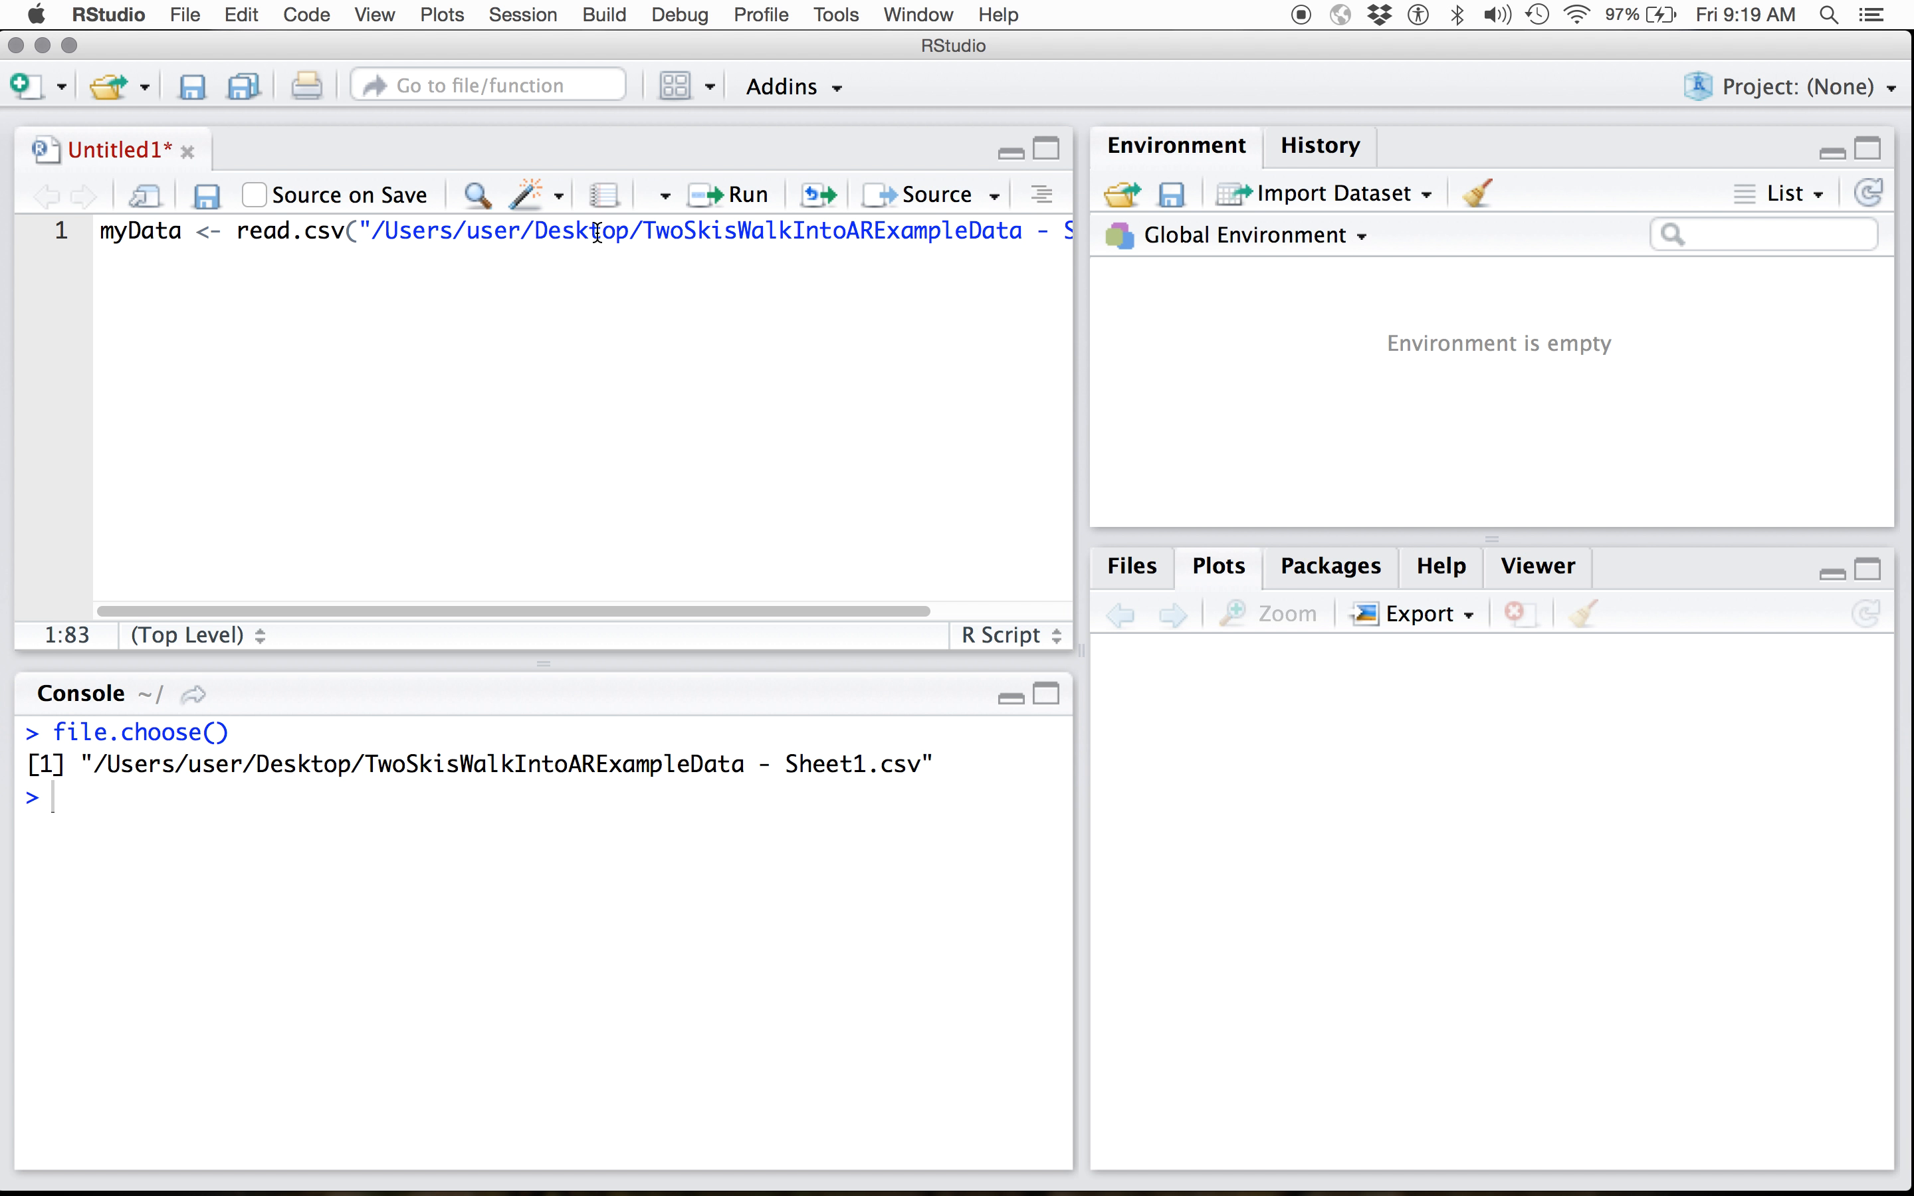
# - Run the read.csv() line to create myData, inspect all columns of its data table, and return to the script
pyautogui.click(756, 196)
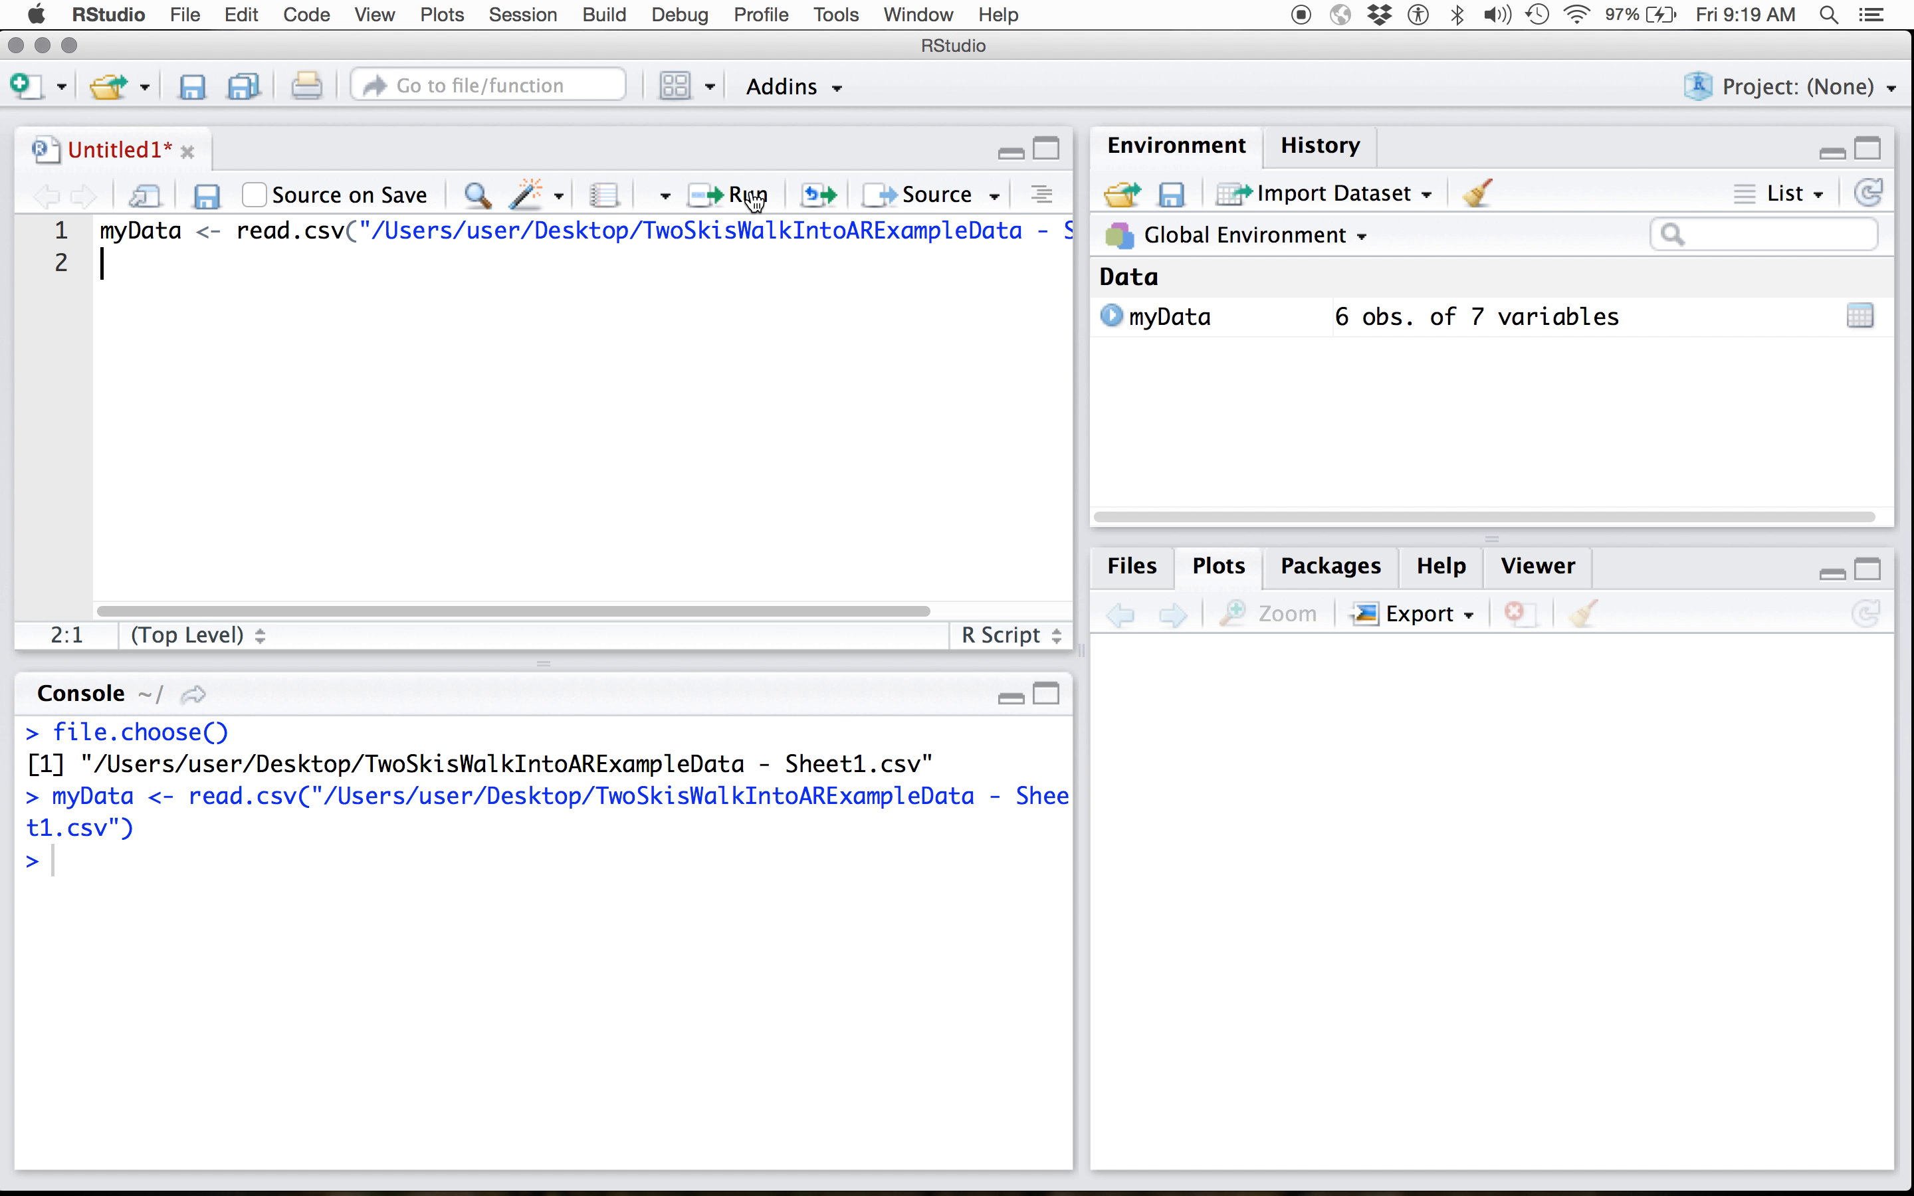
pyautogui.click(1177, 323)
pyautogui.hscroll(10, 471, 304)
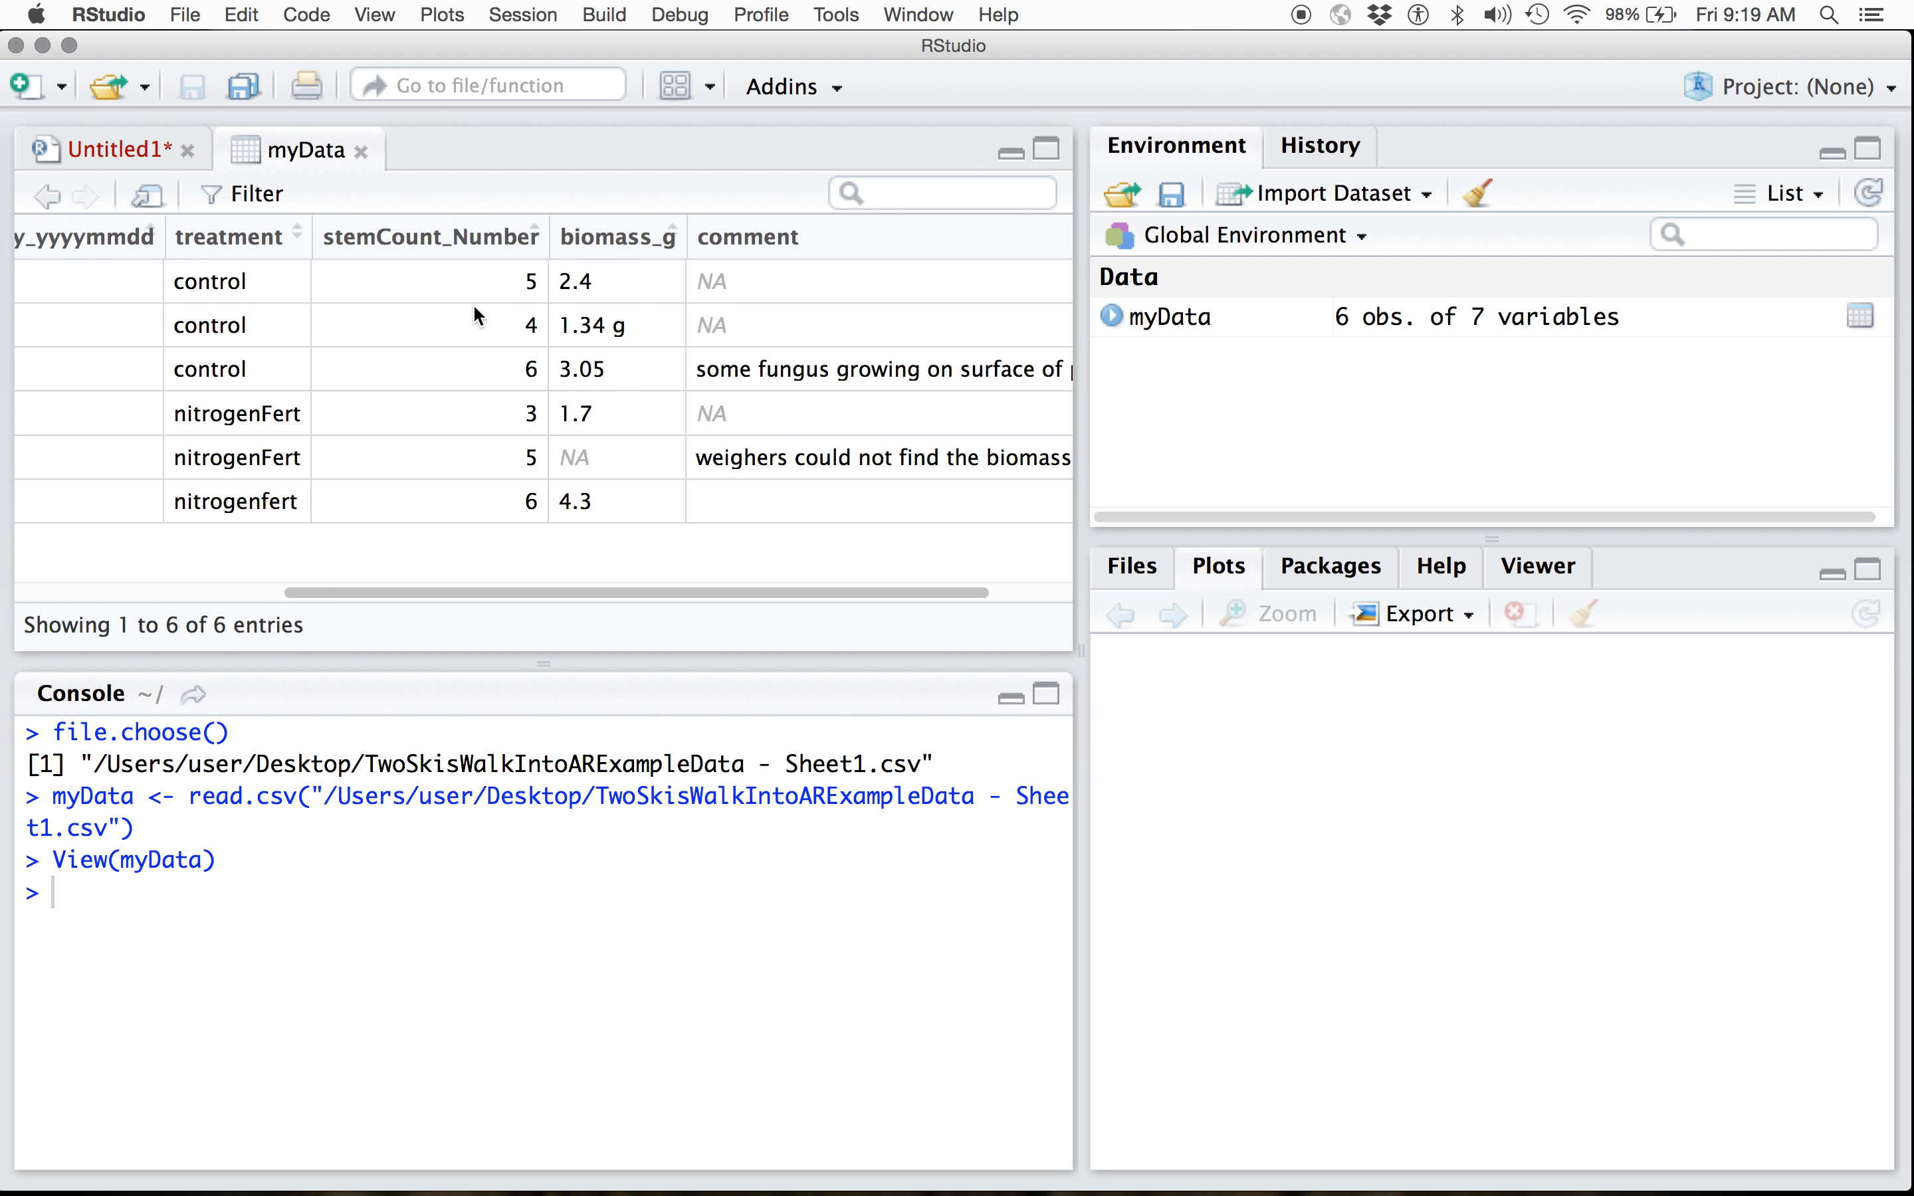
pyautogui.hscroll(-10, 474, 307)
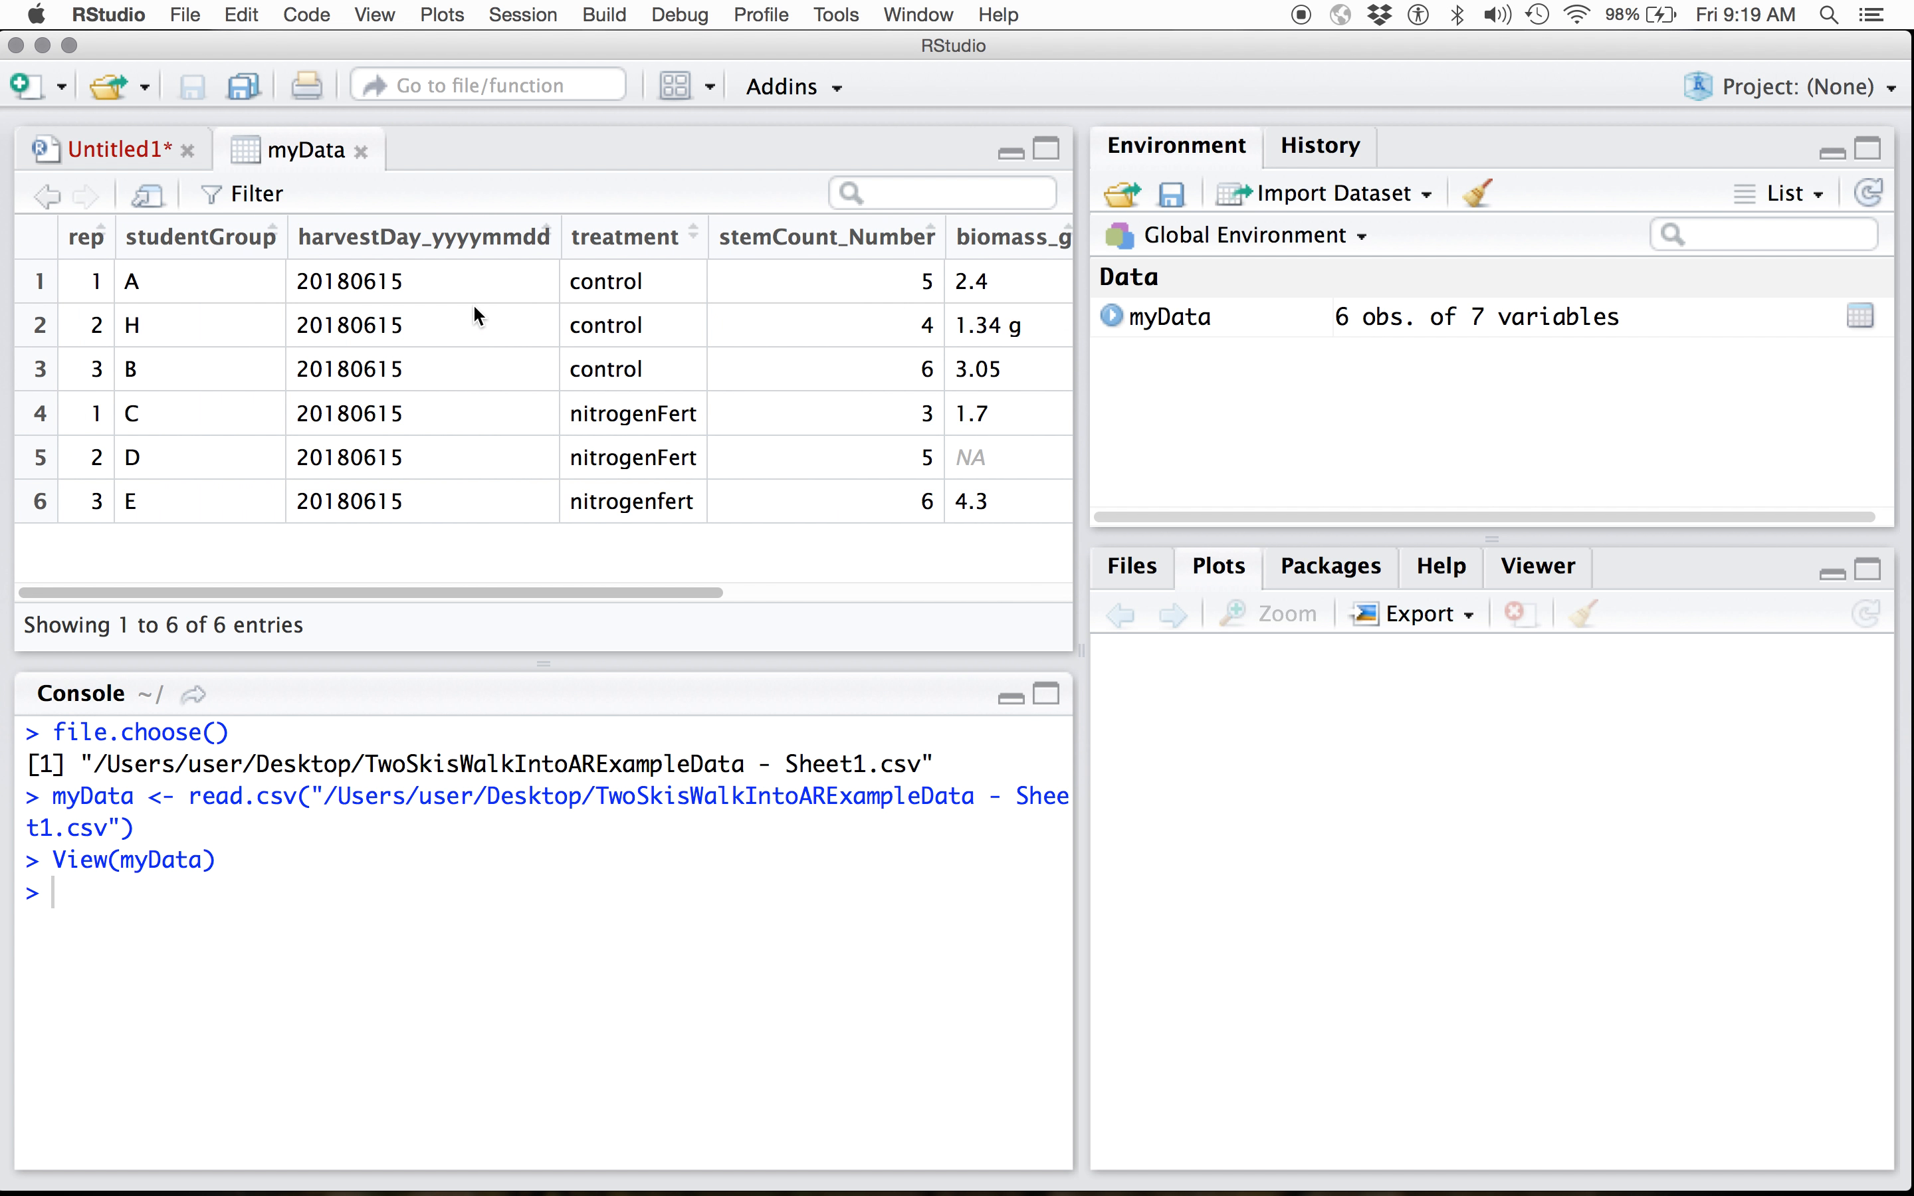
pyautogui.click(111, 148)
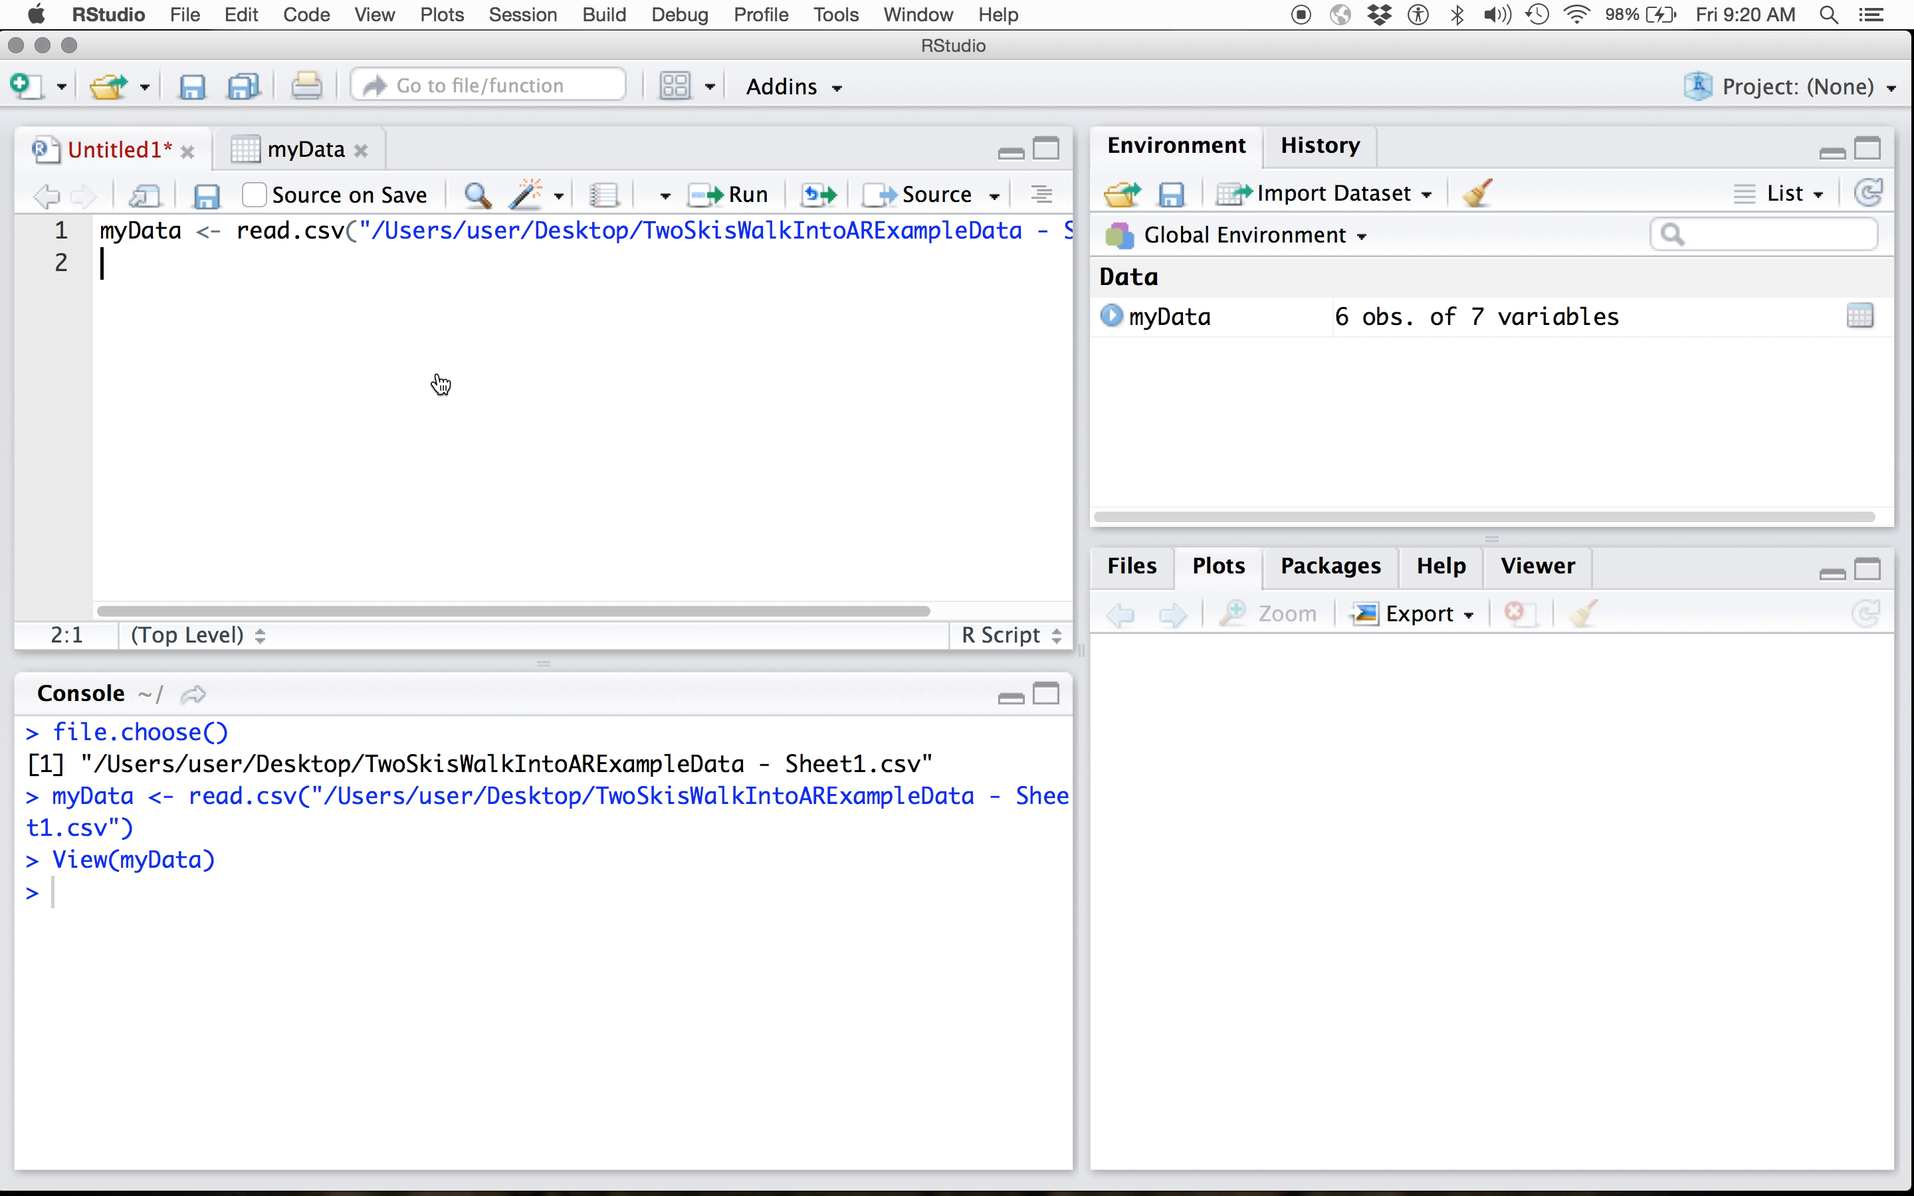
# - Switch to the Google Sheets file in Chrome and copy the whole dataset, cells A1 to G7
pyautogui.press('super+Tab')
pyautogui.press('super+Tab')
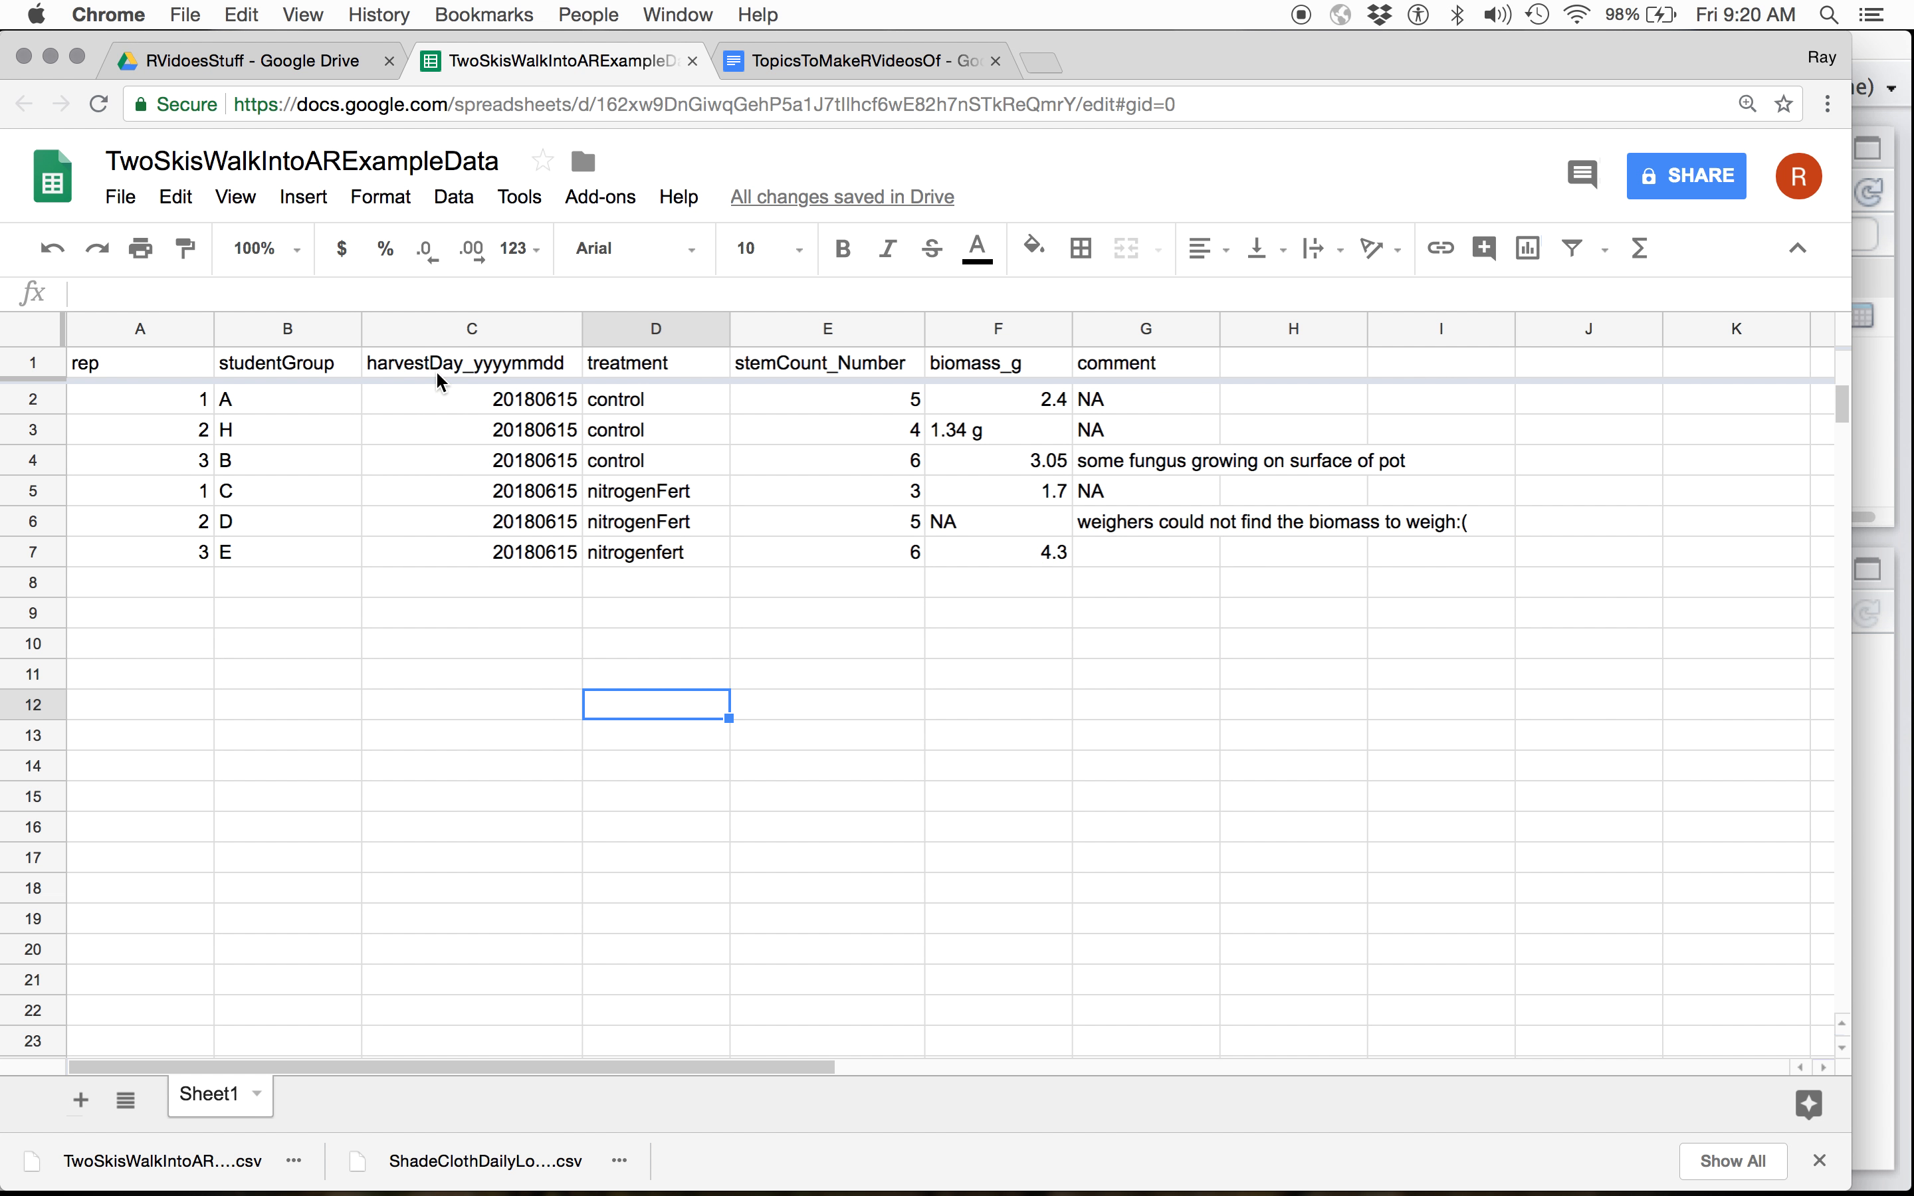
pyautogui.moveTo(139, 365); pyautogui.dragTo(1119, 547)
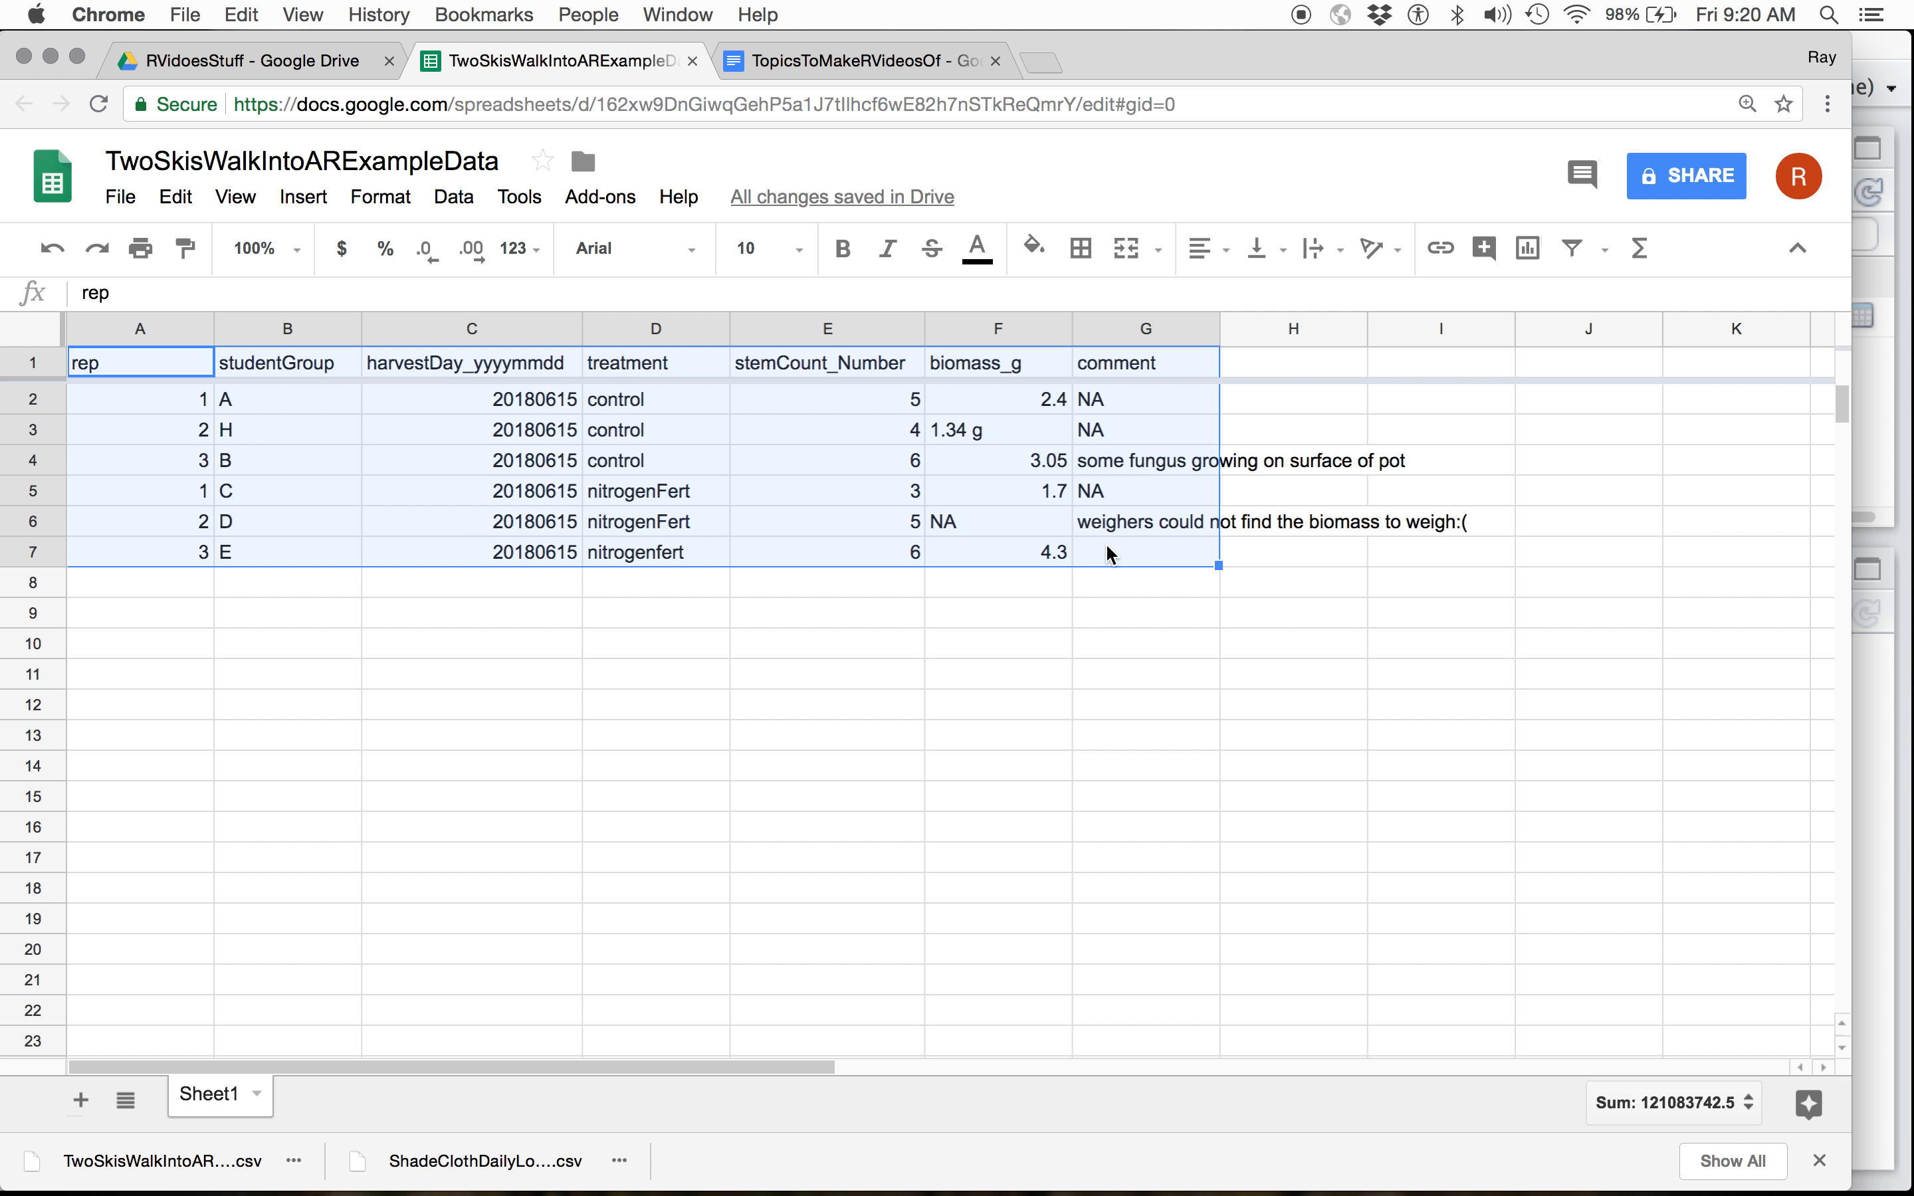
pyautogui.click(192, 206)
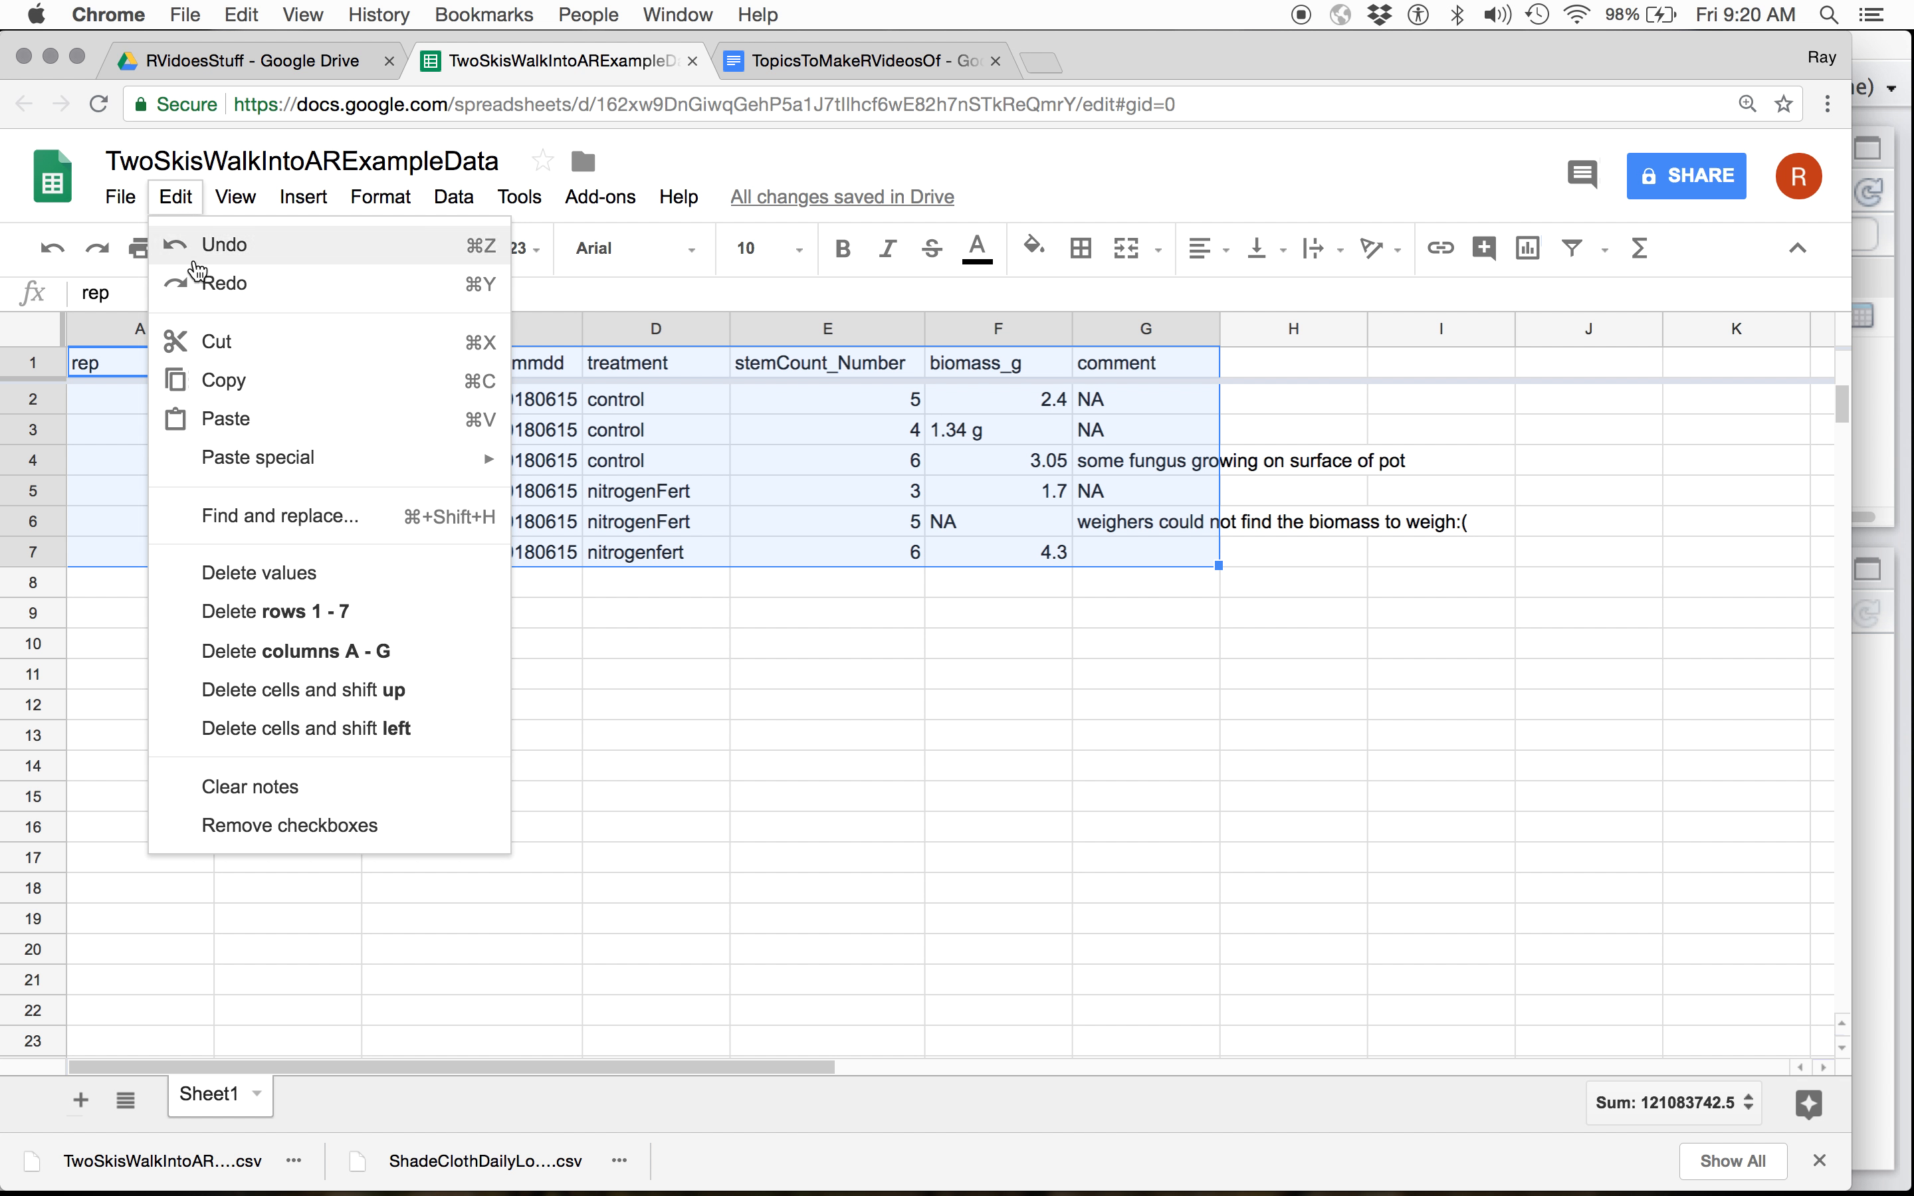
pyautogui.click(224, 380)
# - Switch to Excel and paste the copied dataset into the blank workbook starting at cell A1
pyautogui.press('super+Tab')
pyautogui.press('super+Tab')
pyautogui.press('super+Tab')
pyautogui.press('super+Tab')
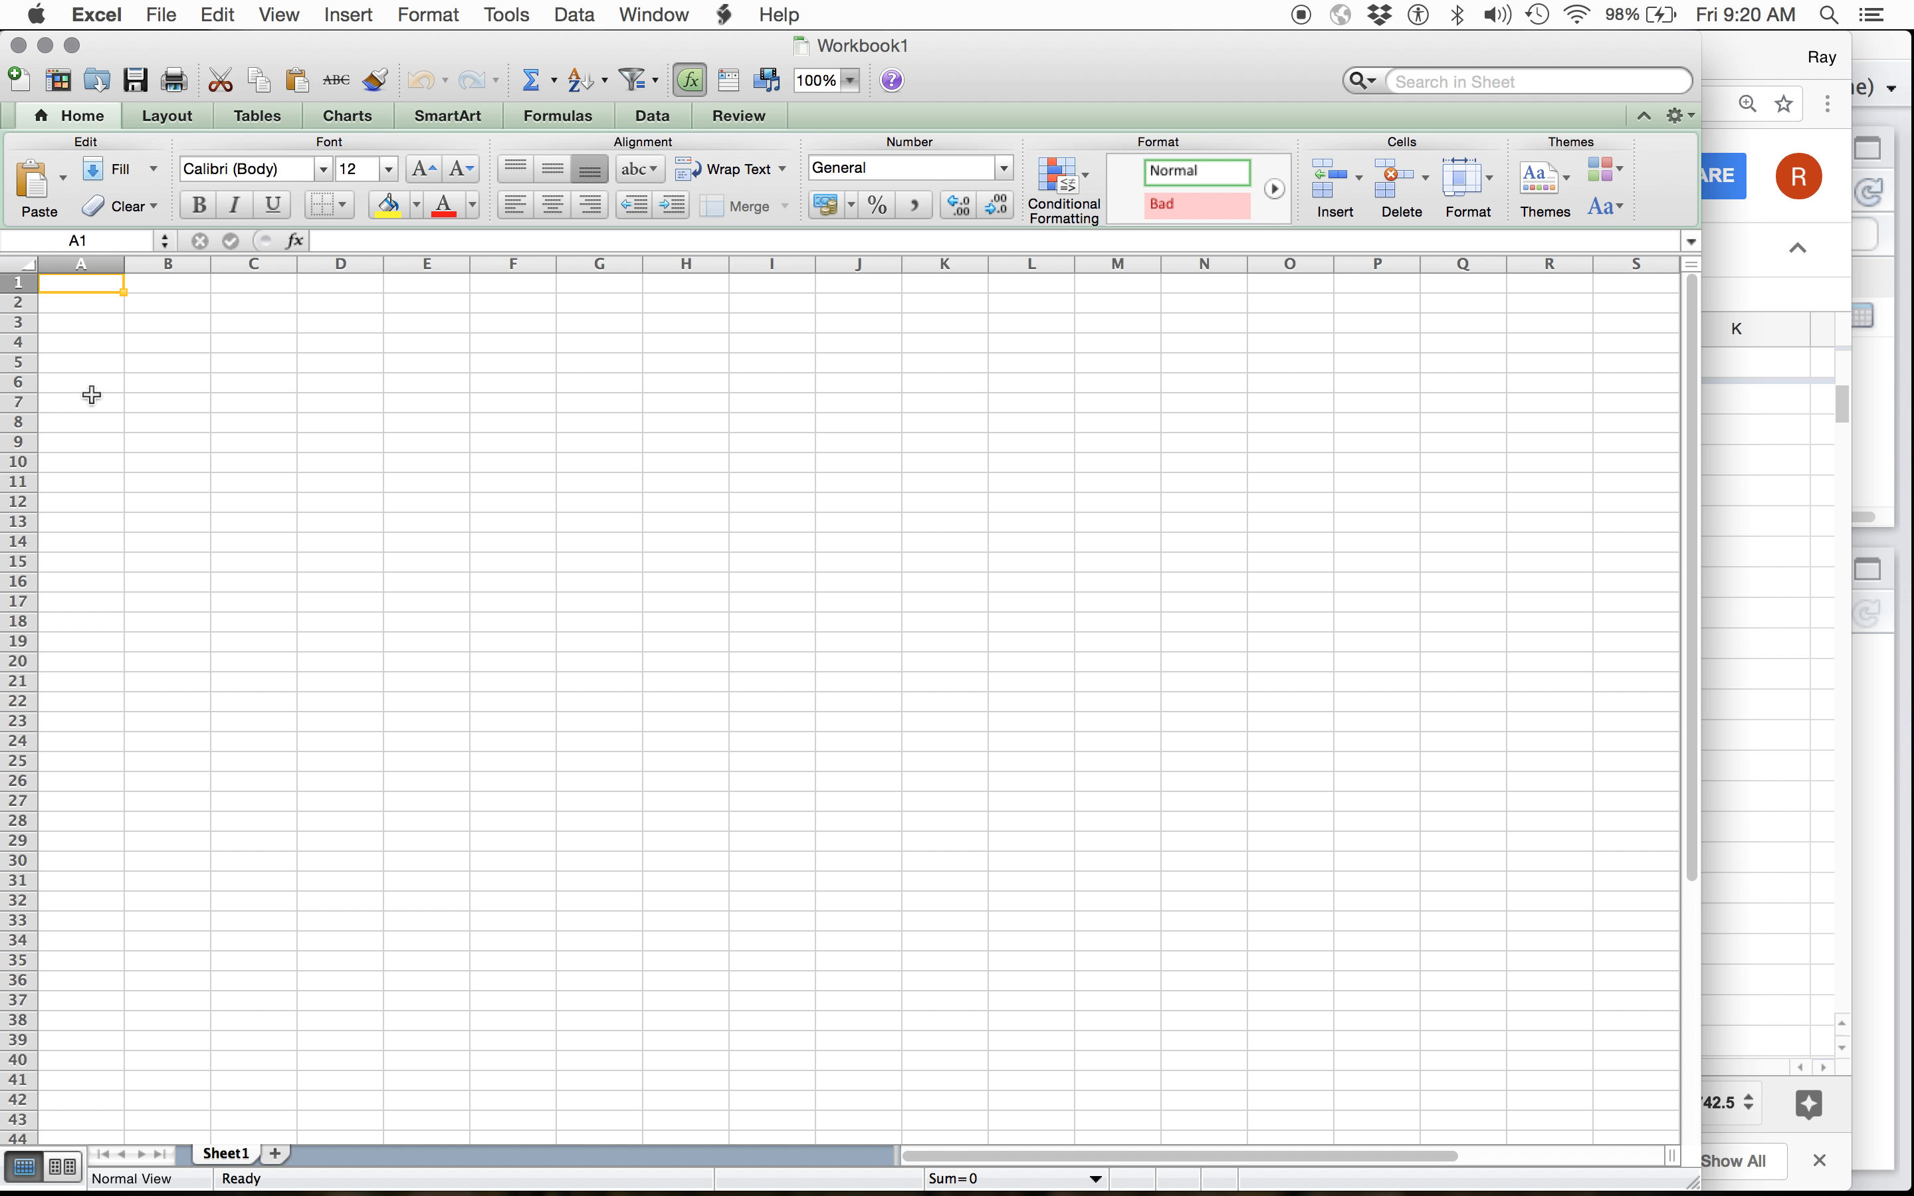
pyautogui.click(218, 18)
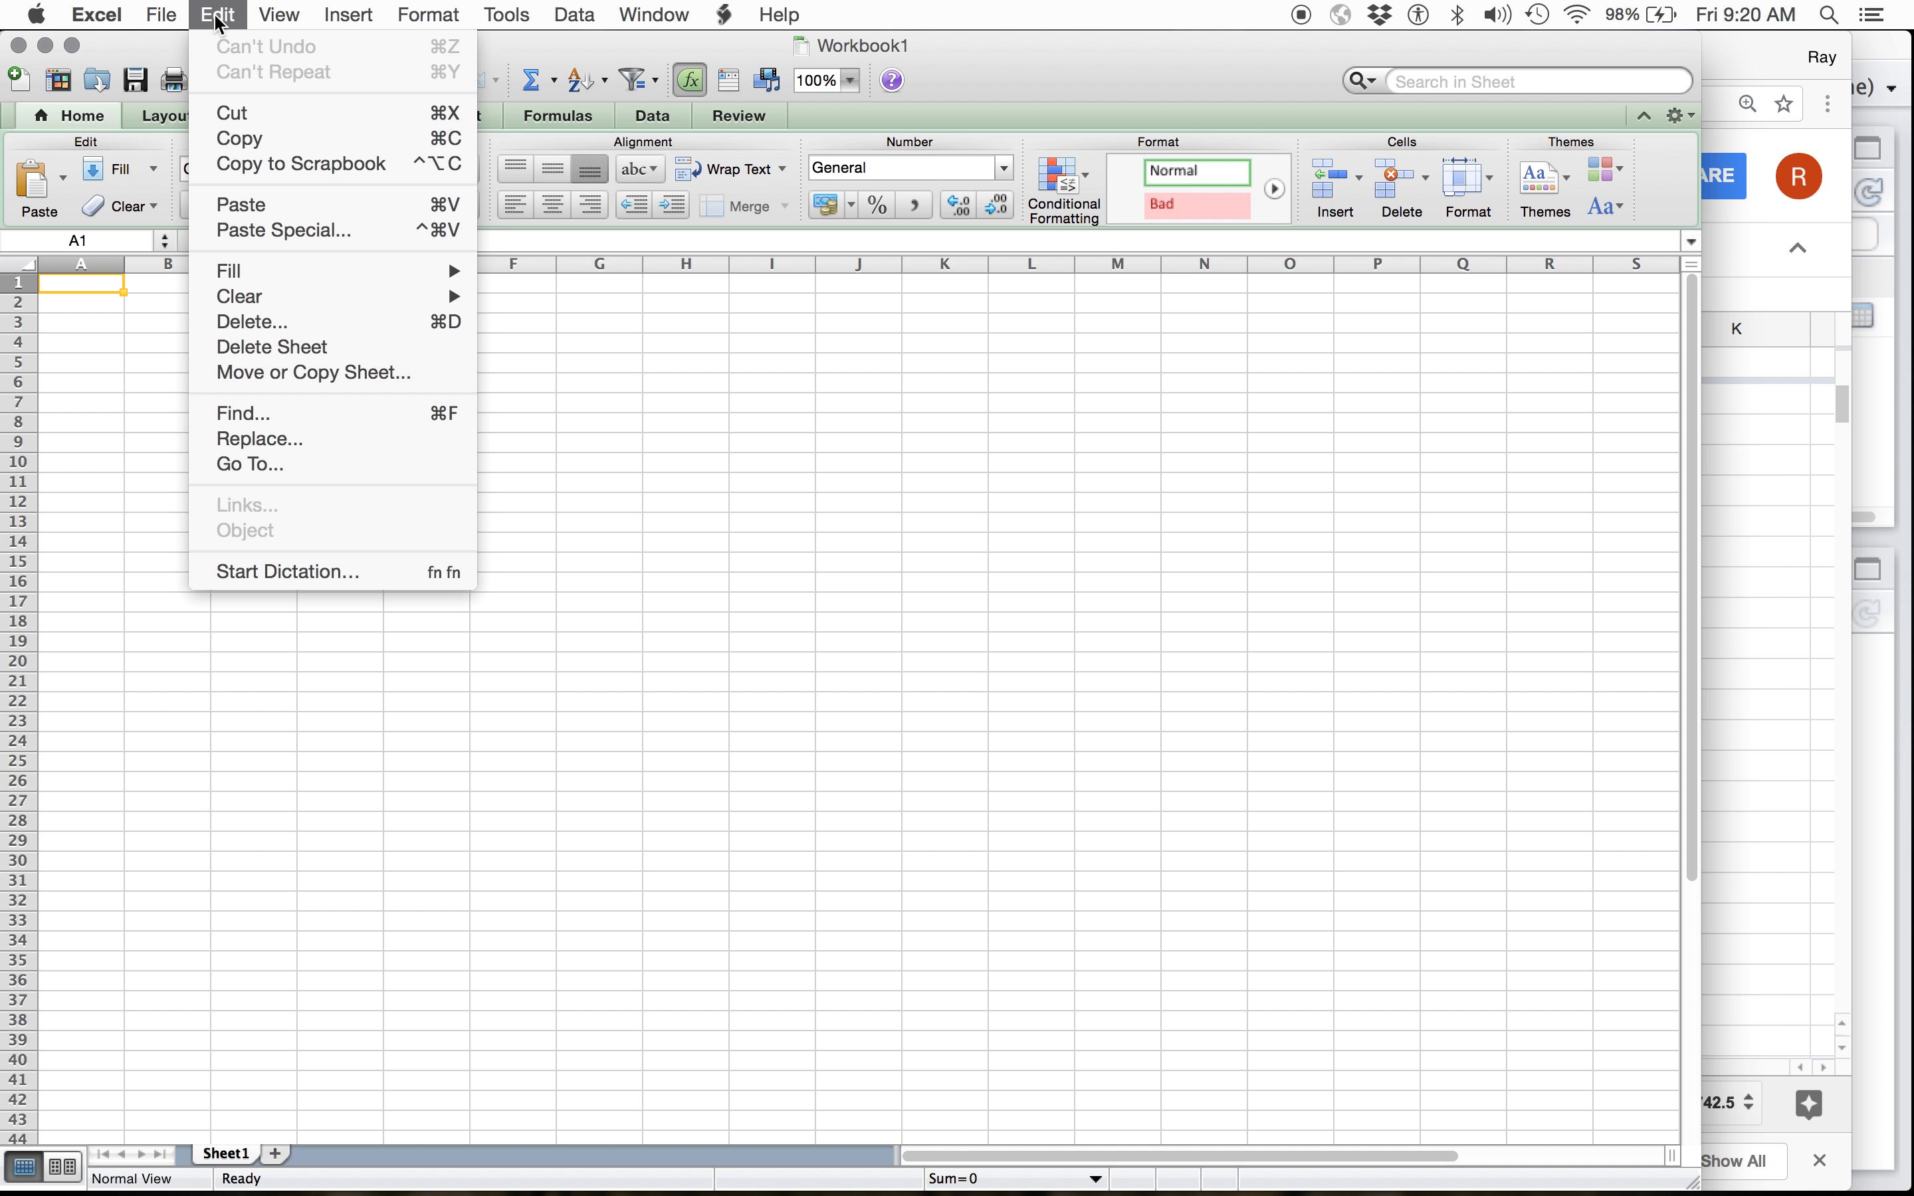
pyautogui.click(253, 204)
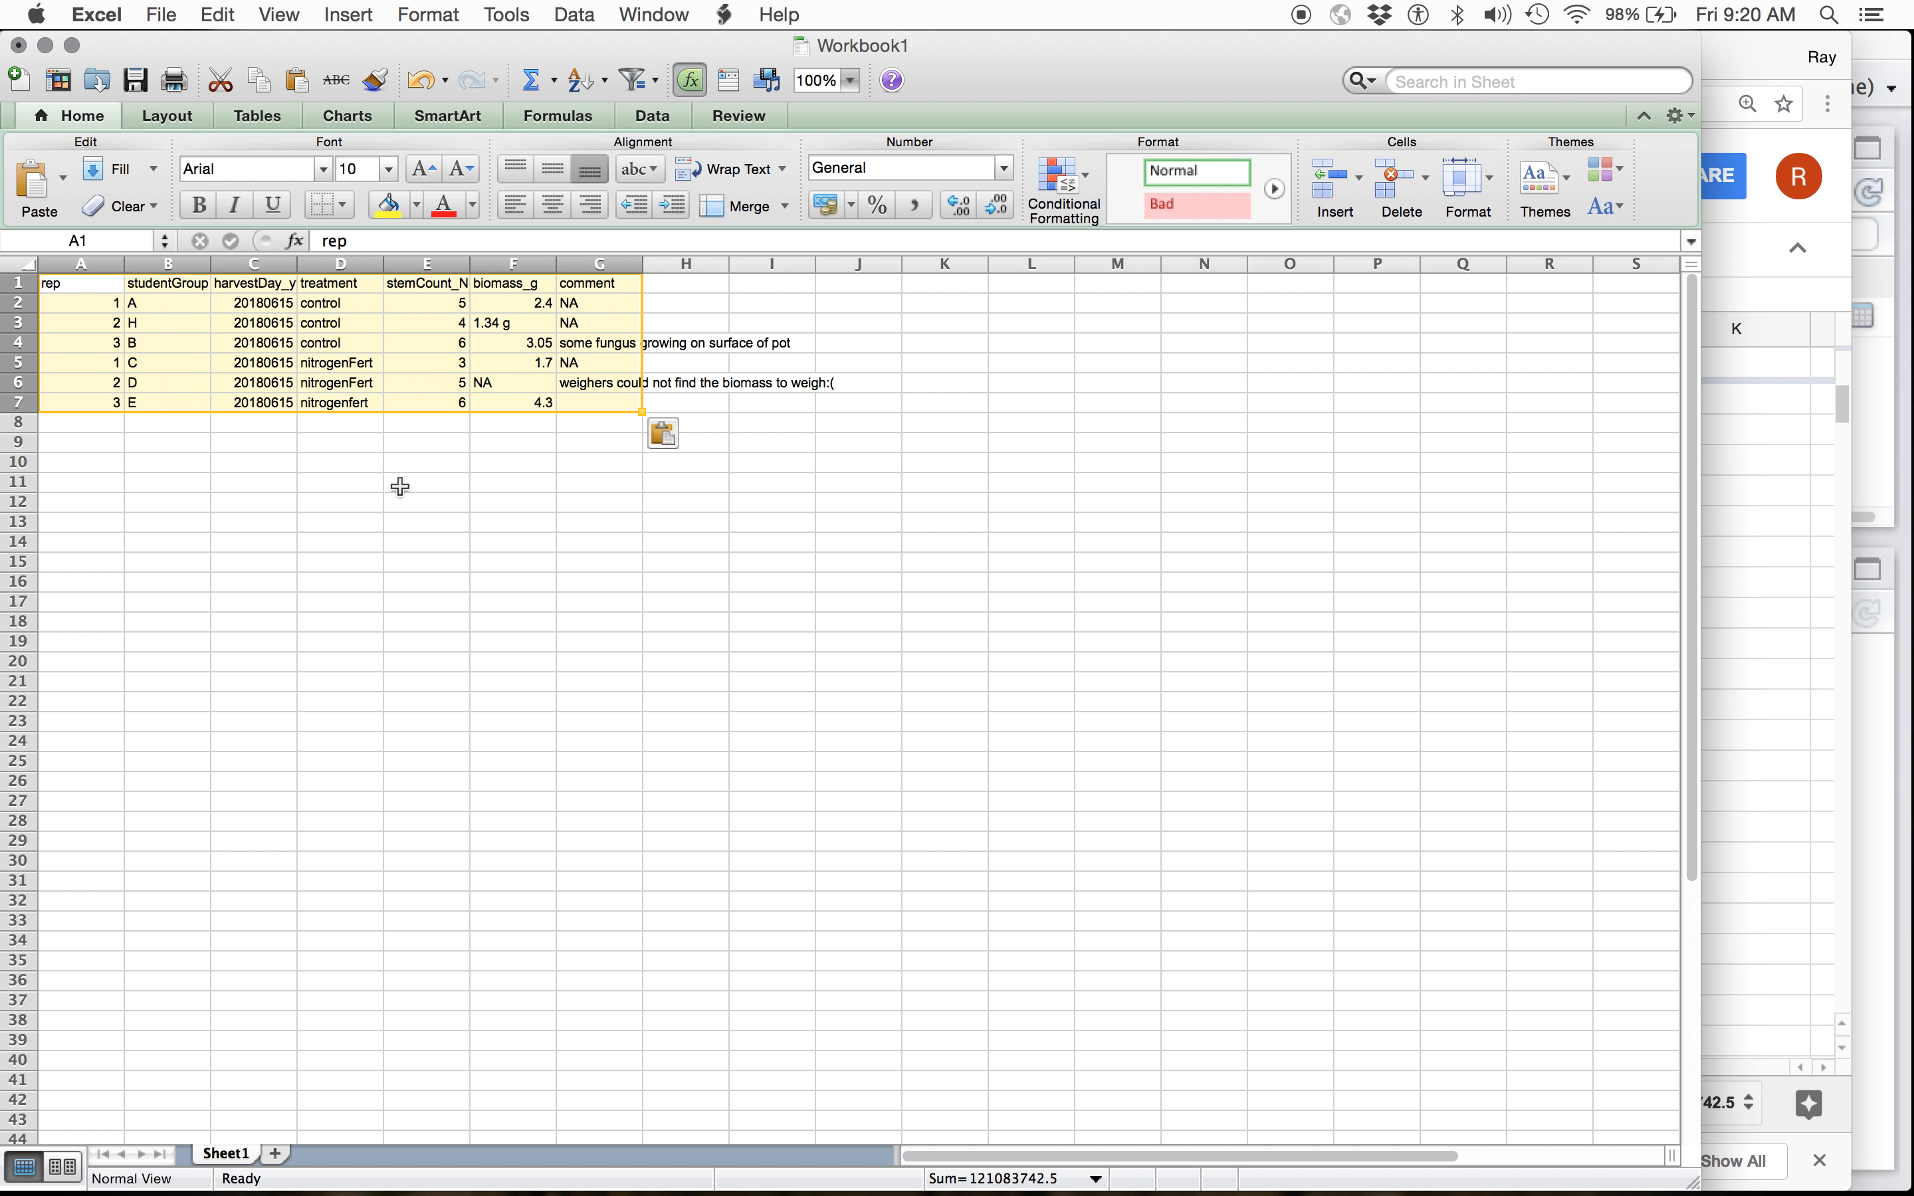
pyautogui.click(341, 541)
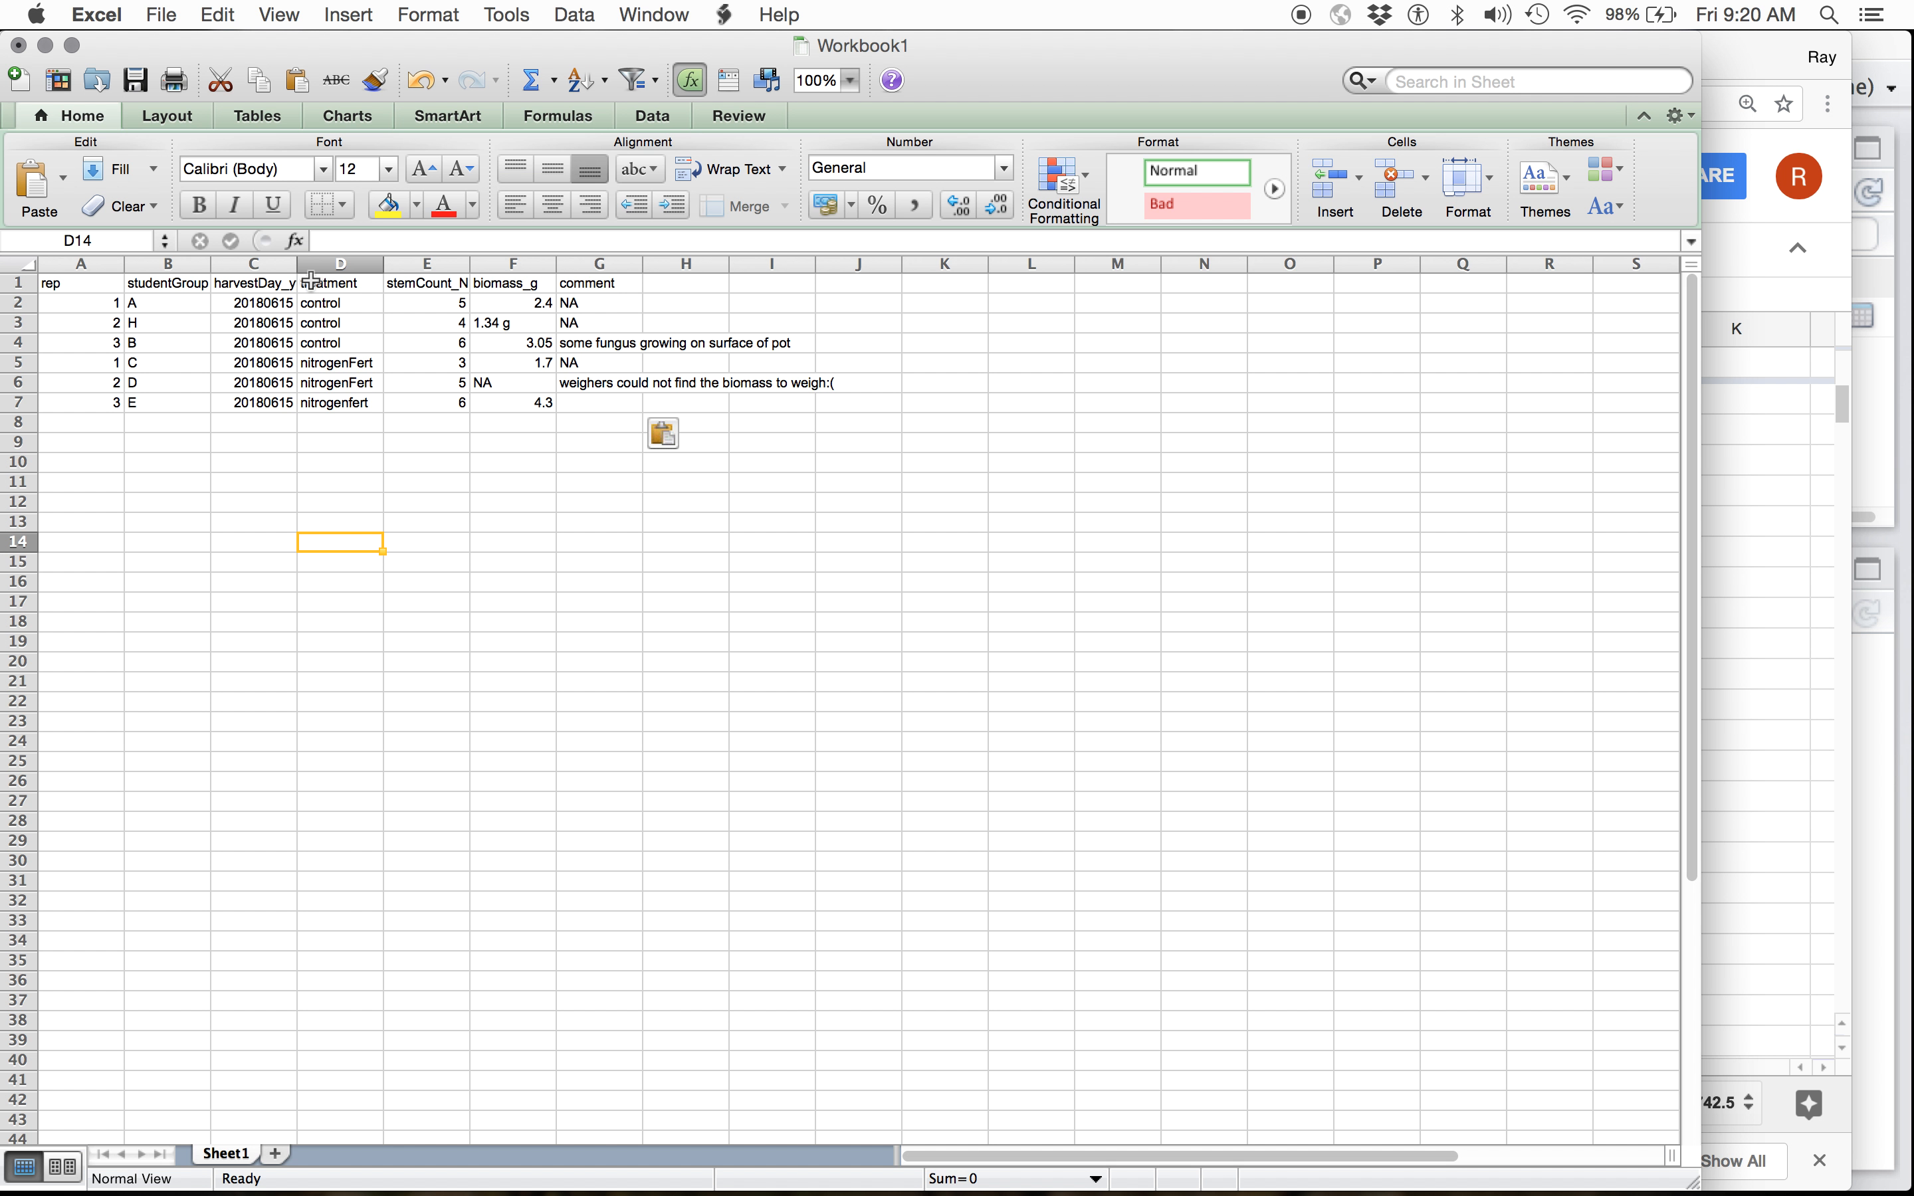
# - Save the workbook to the Desktop as RExample(garbage) in Comma Separated Values (.csv) format, accepting the loss of unsupported features
pyautogui.click(171, 16)
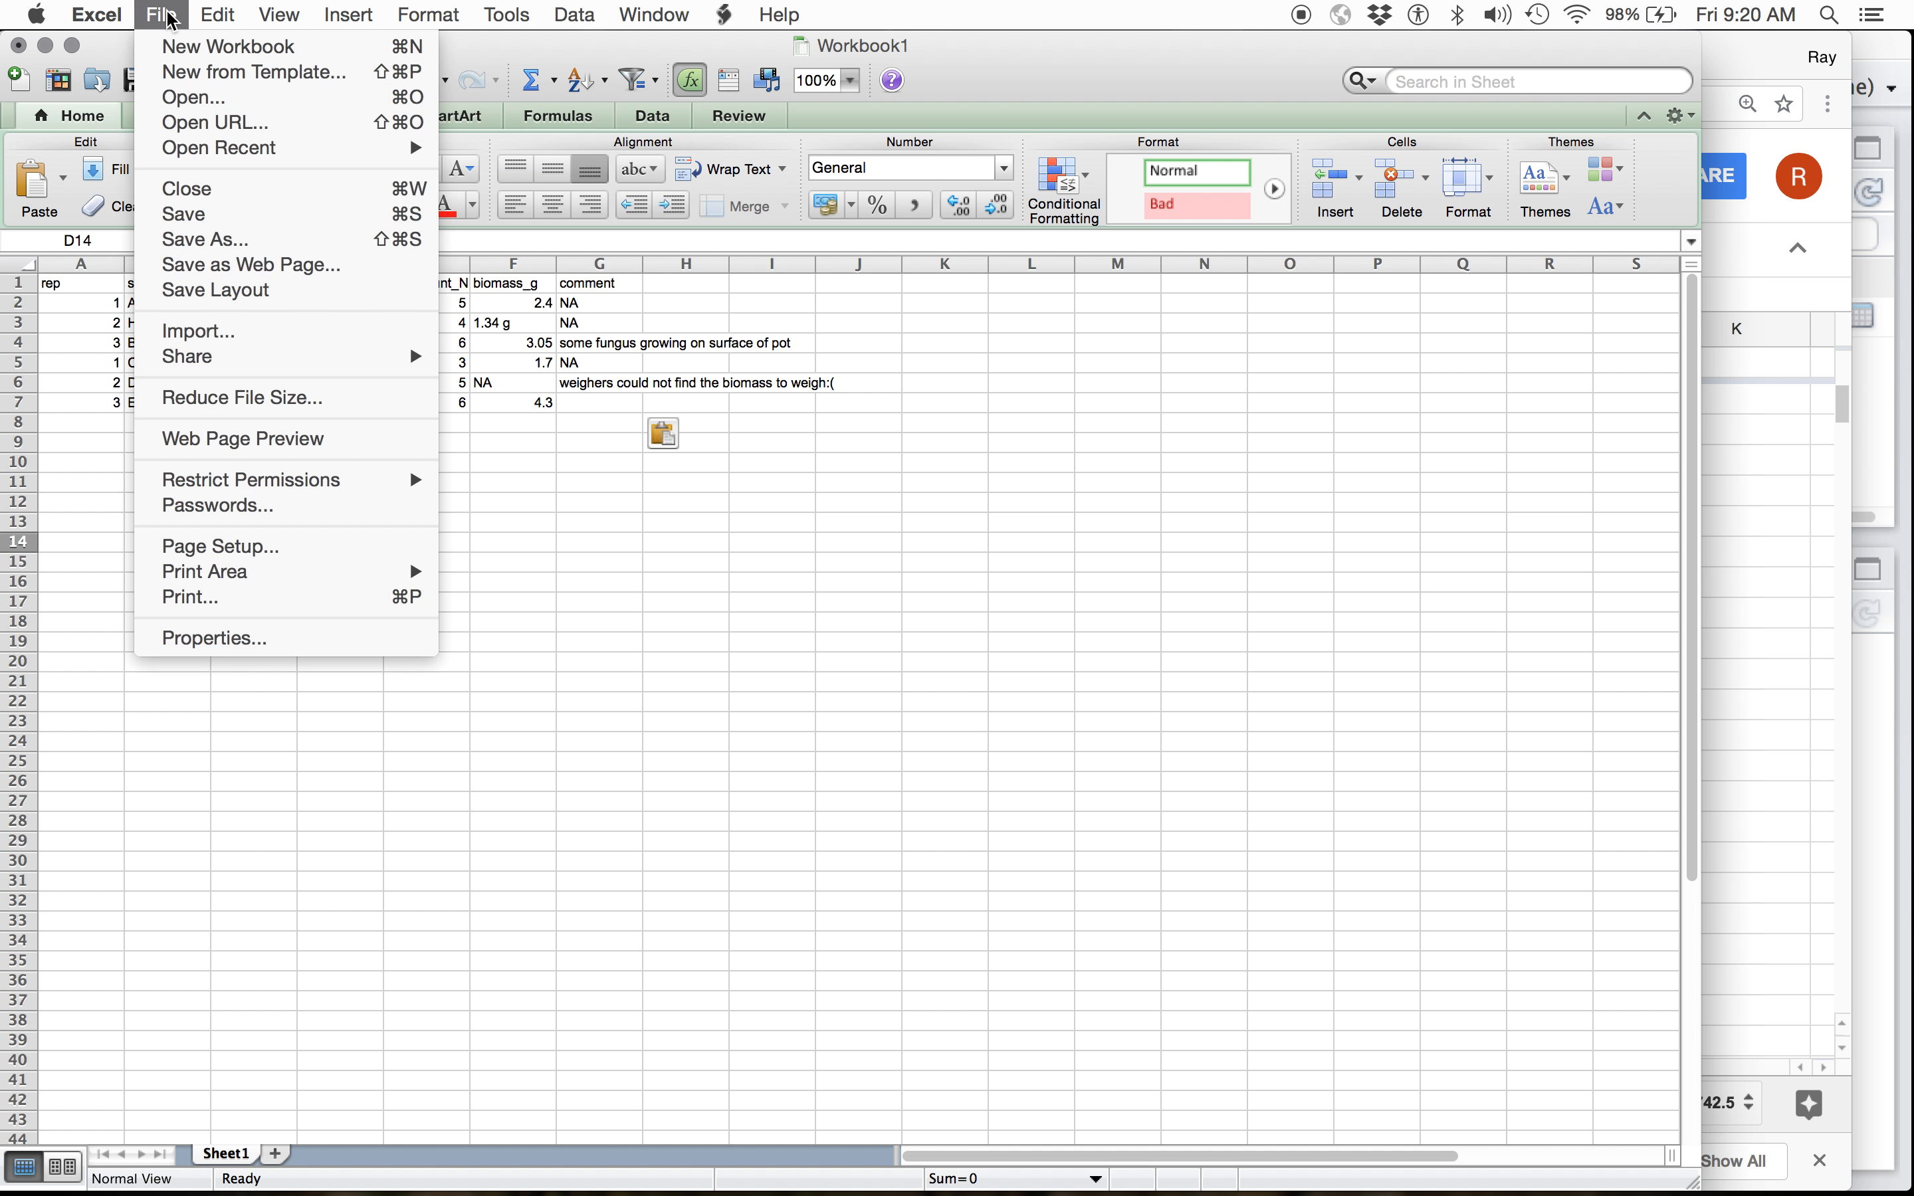
pyautogui.click(198, 244)
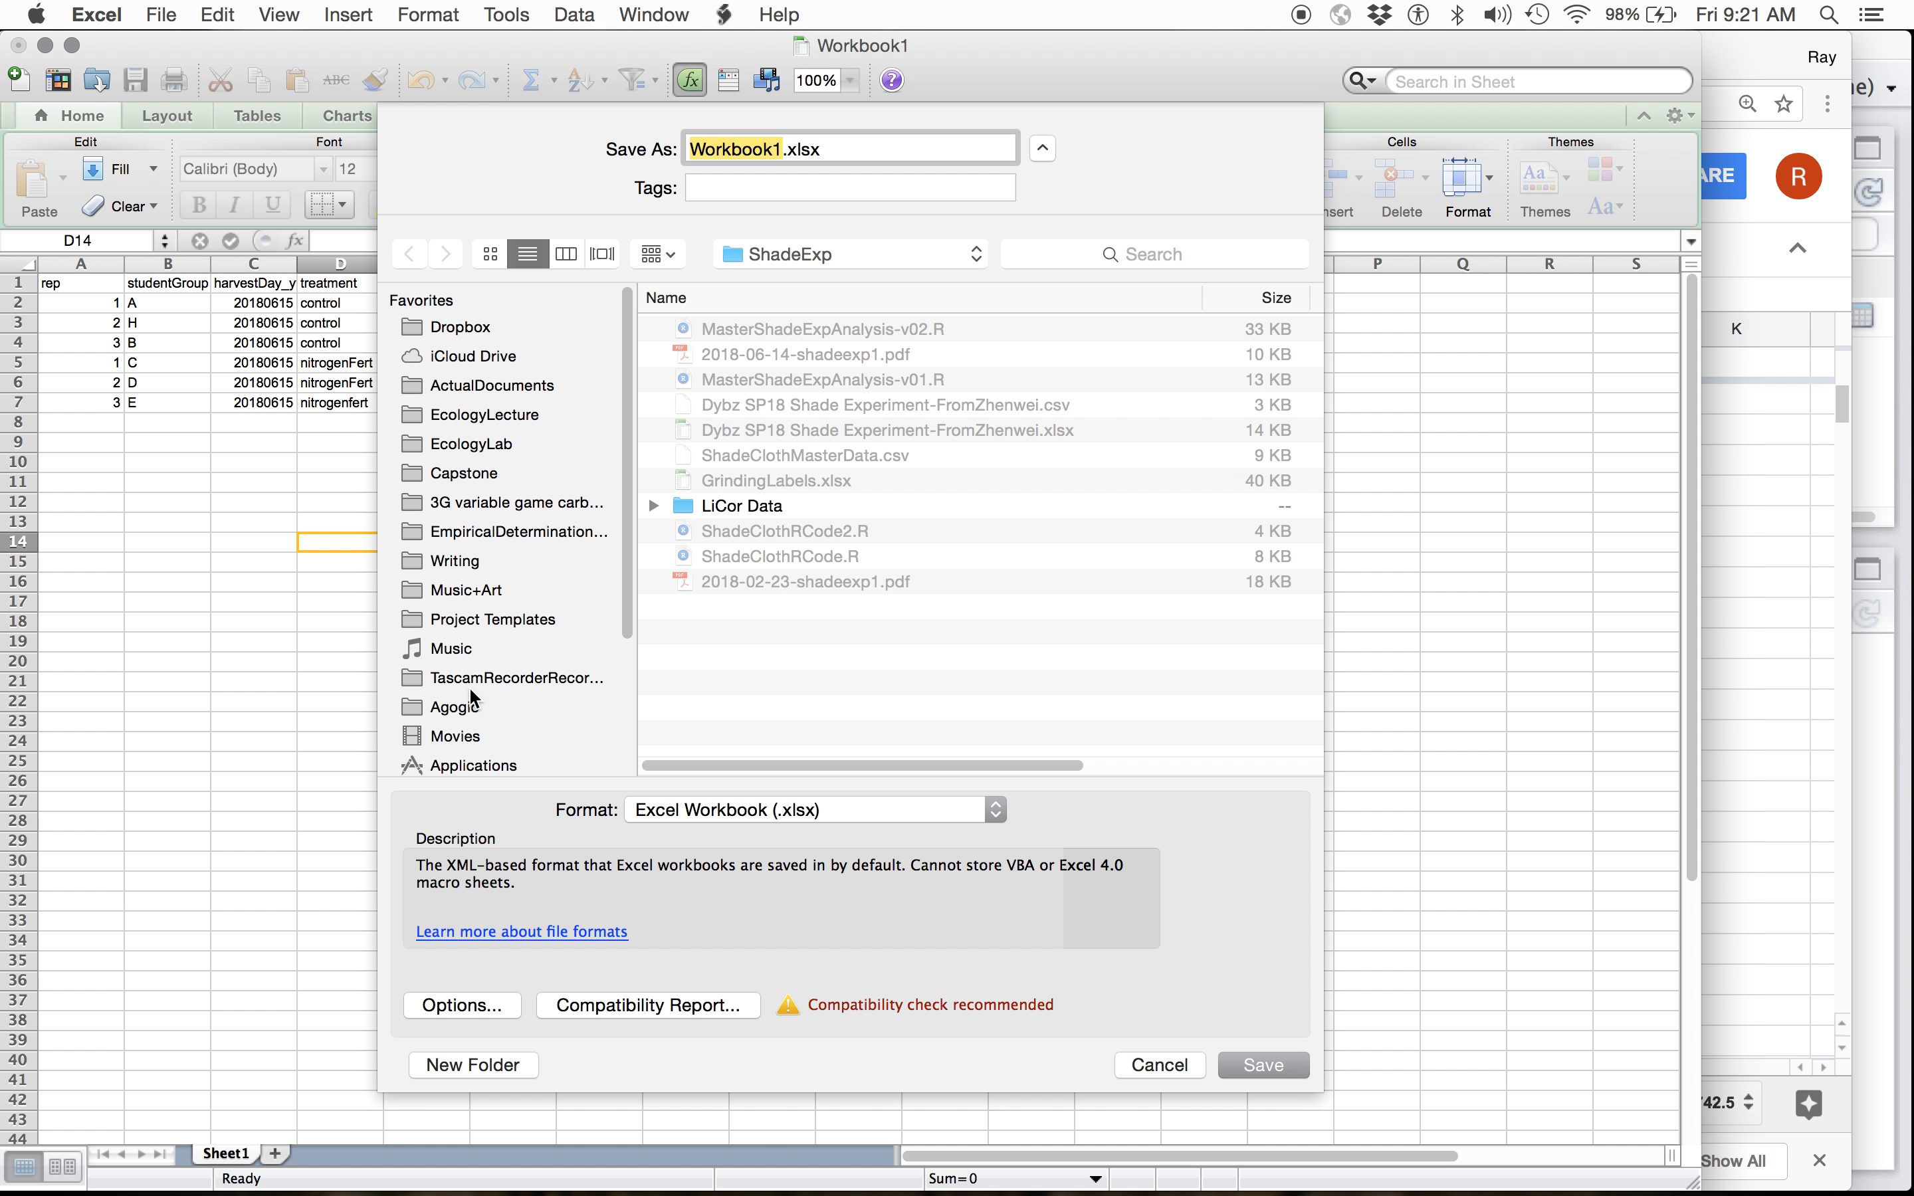
pyautogui.scroll(-3, 473, 697)
pyautogui.click(466, 720)
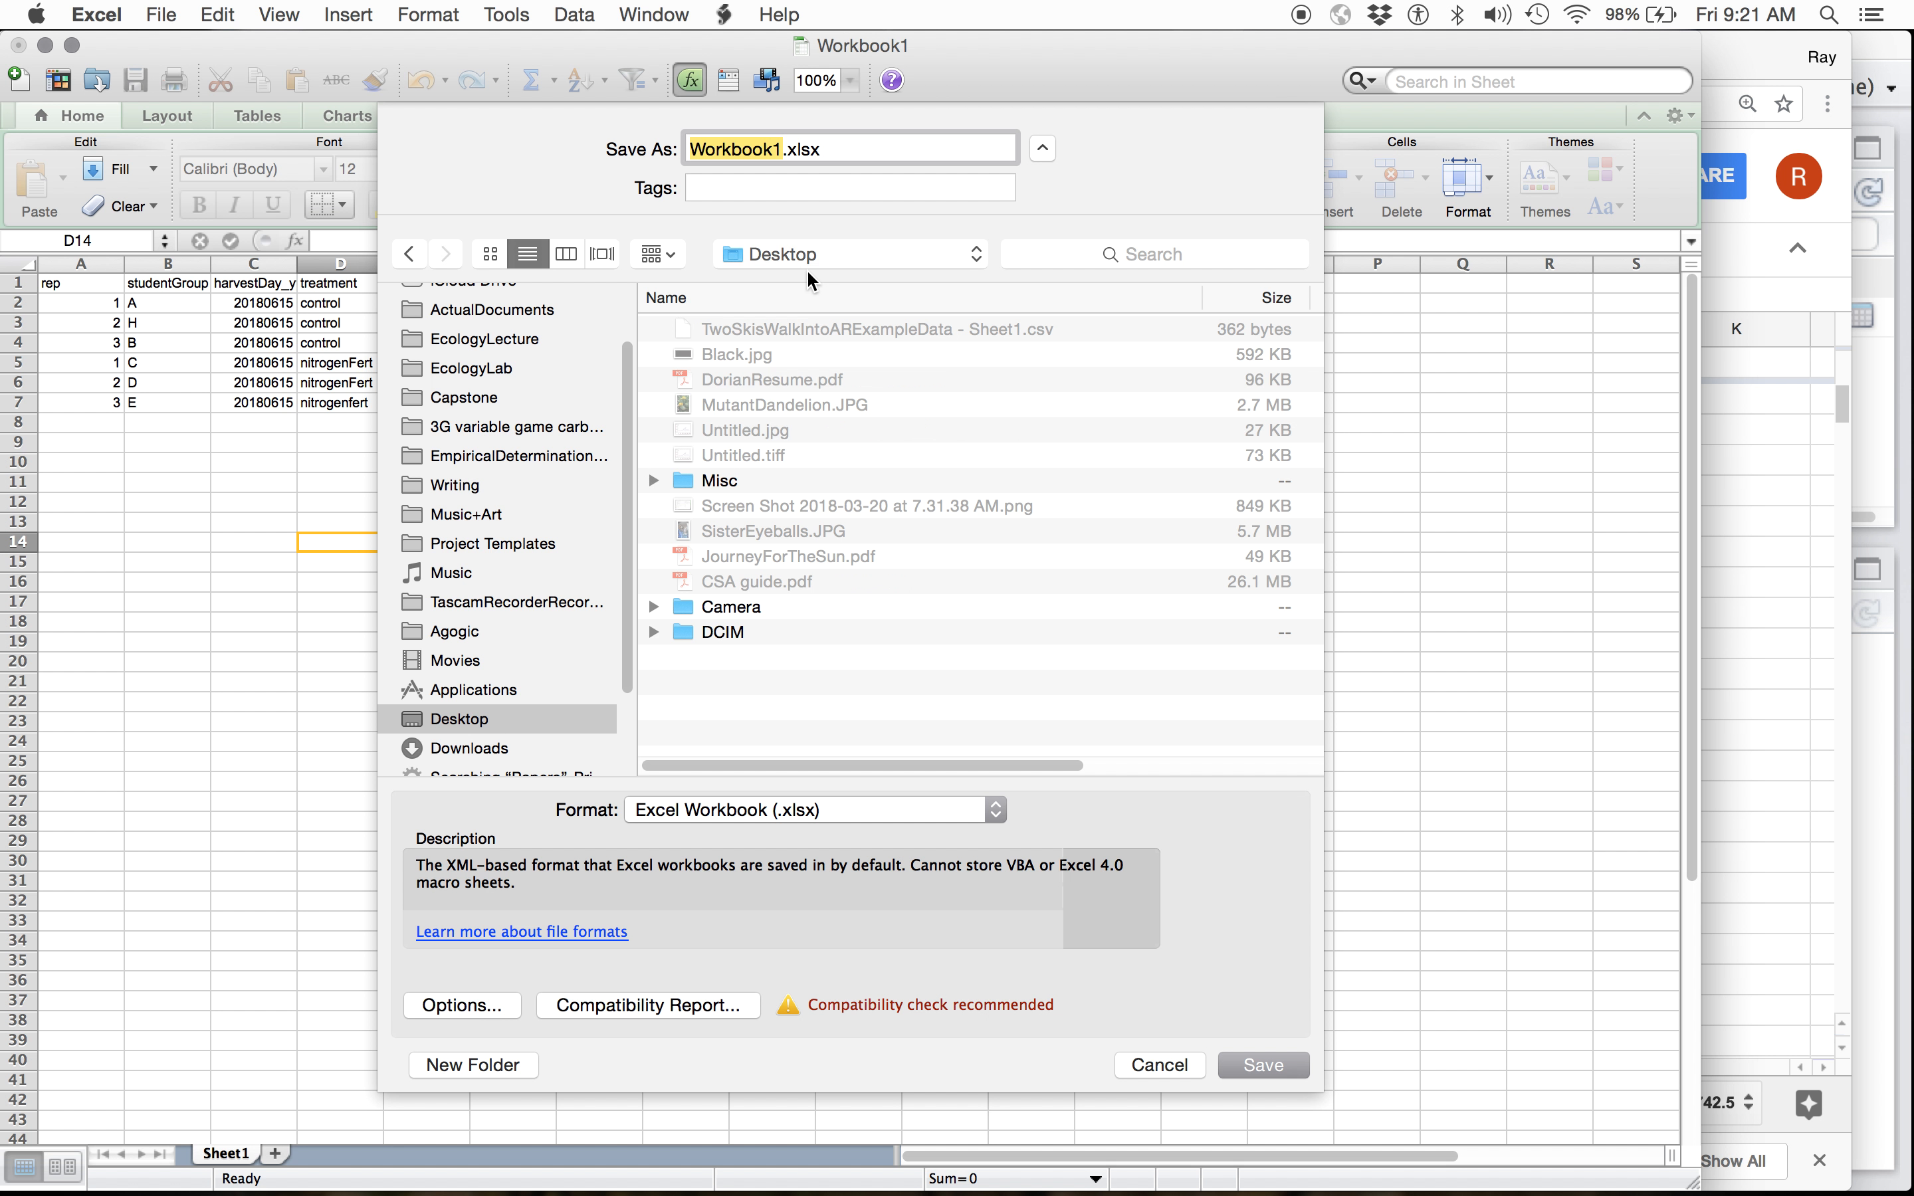
pyautogui.write('RExa')
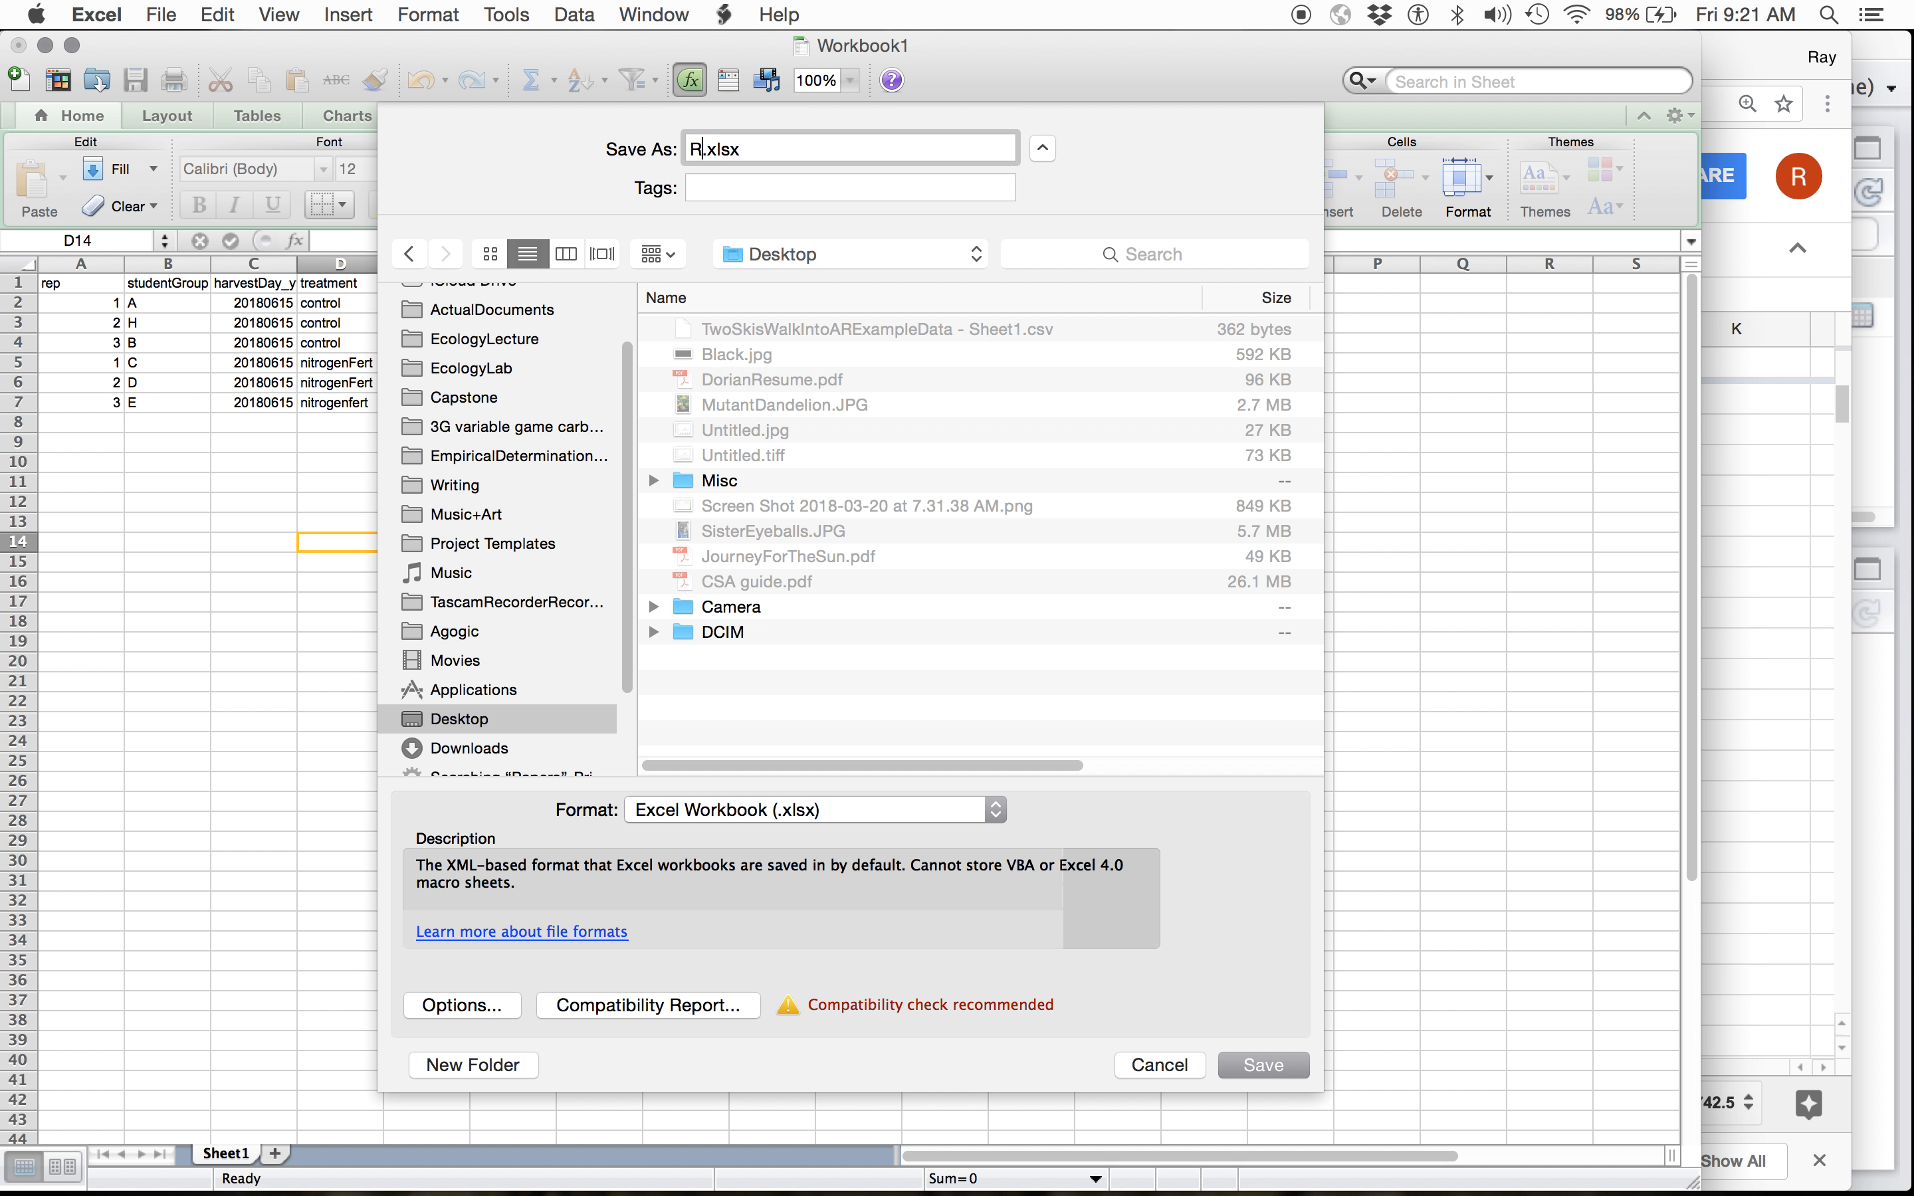
pyautogui.write('mple(garbage)')
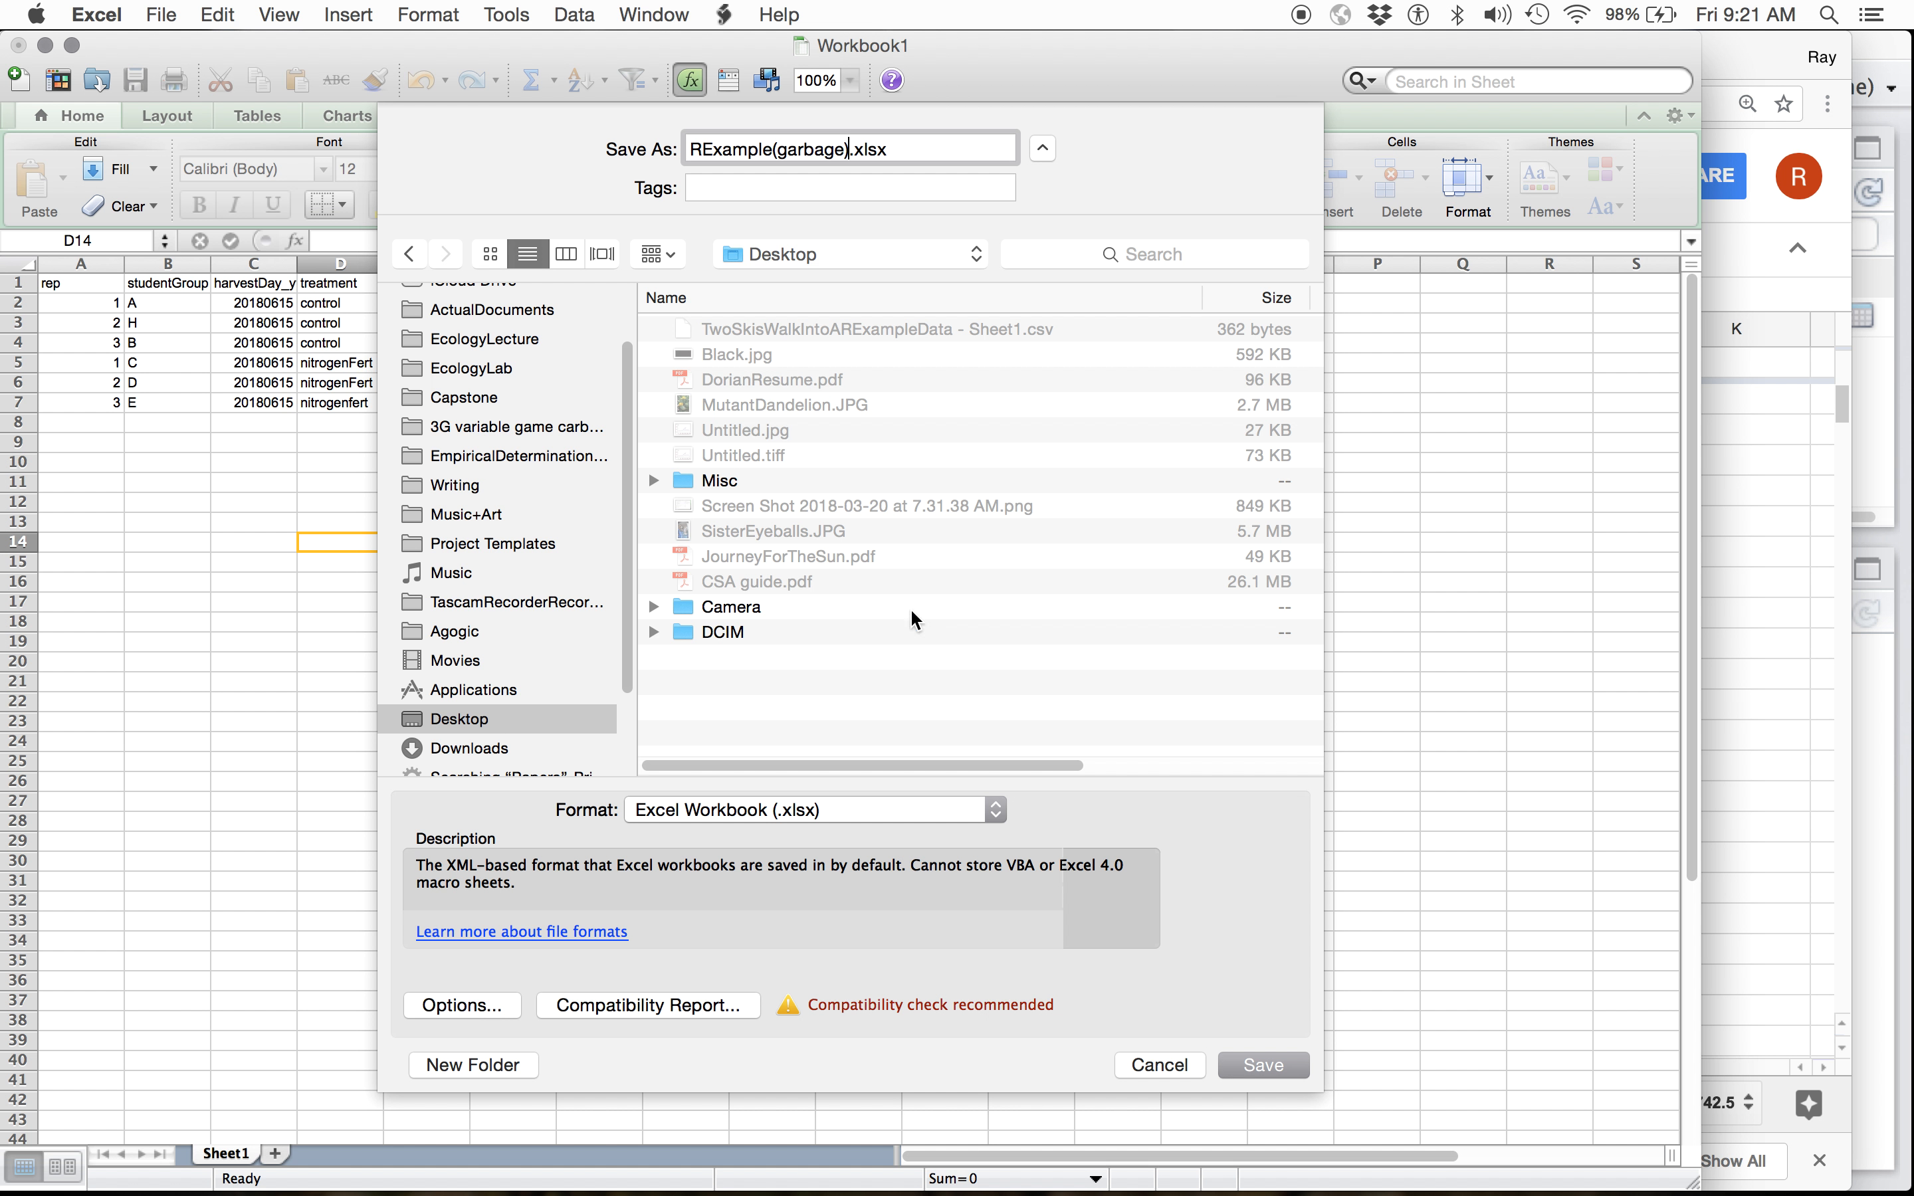
pyautogui.click(838, 806)
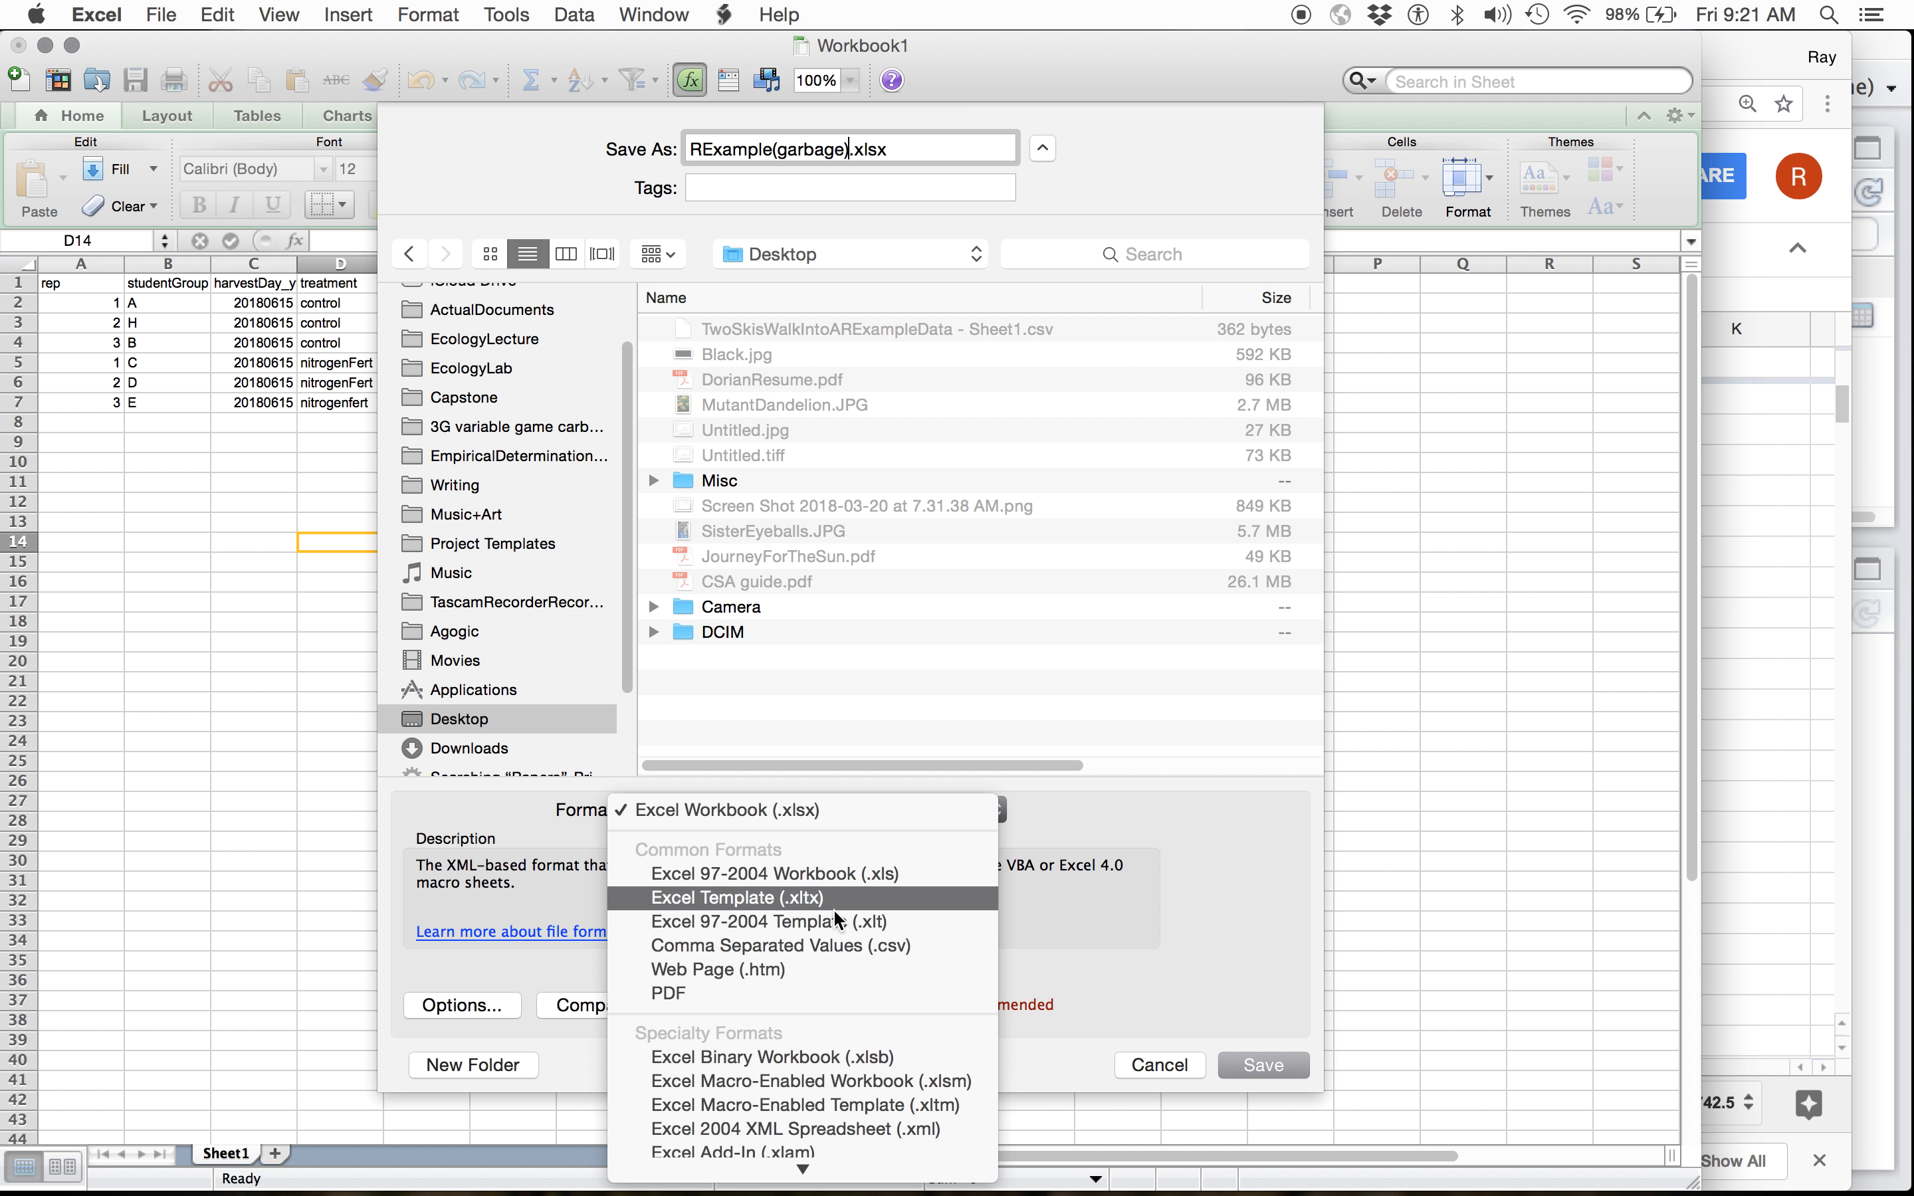
pyautogui.click(828, 951)
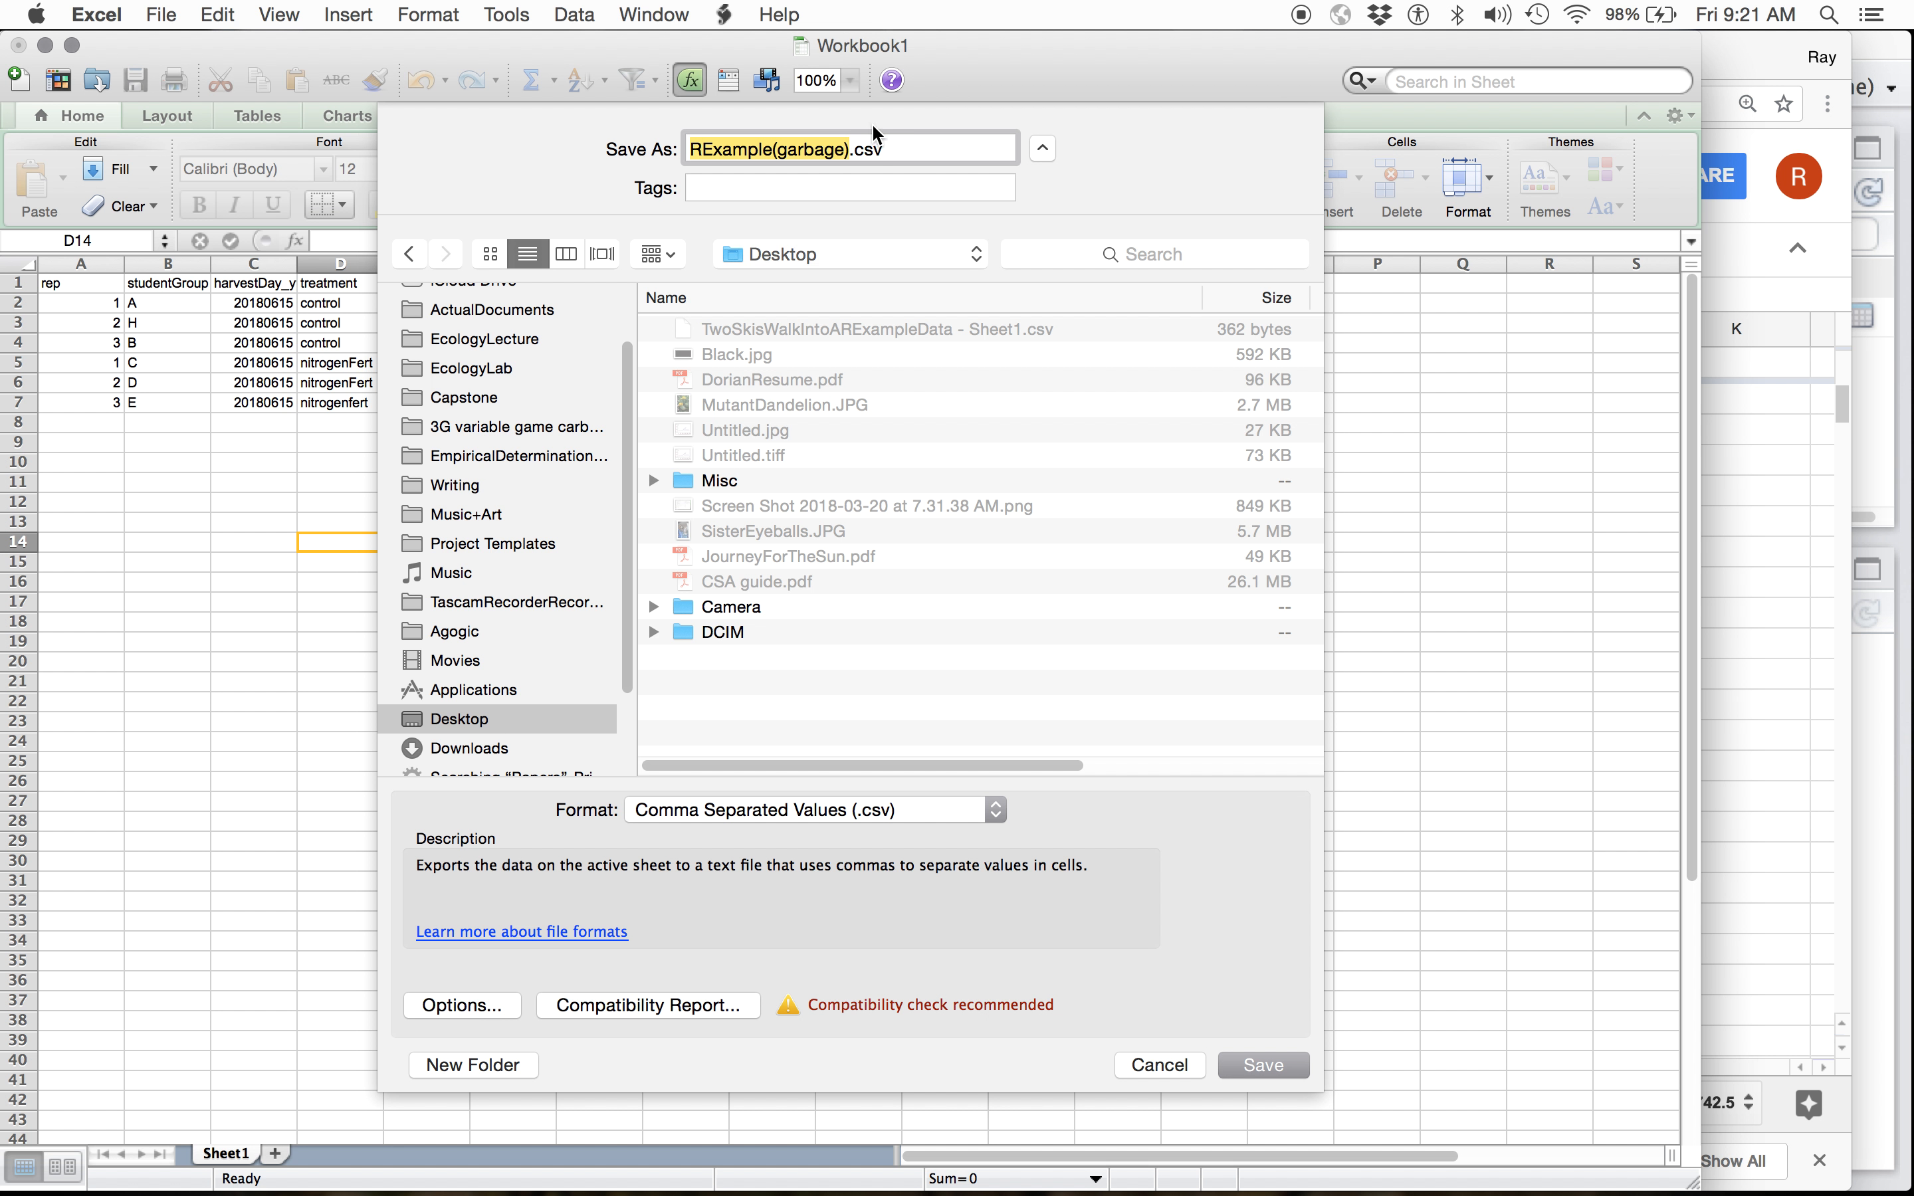
pyautogui.click(1262, 1070)
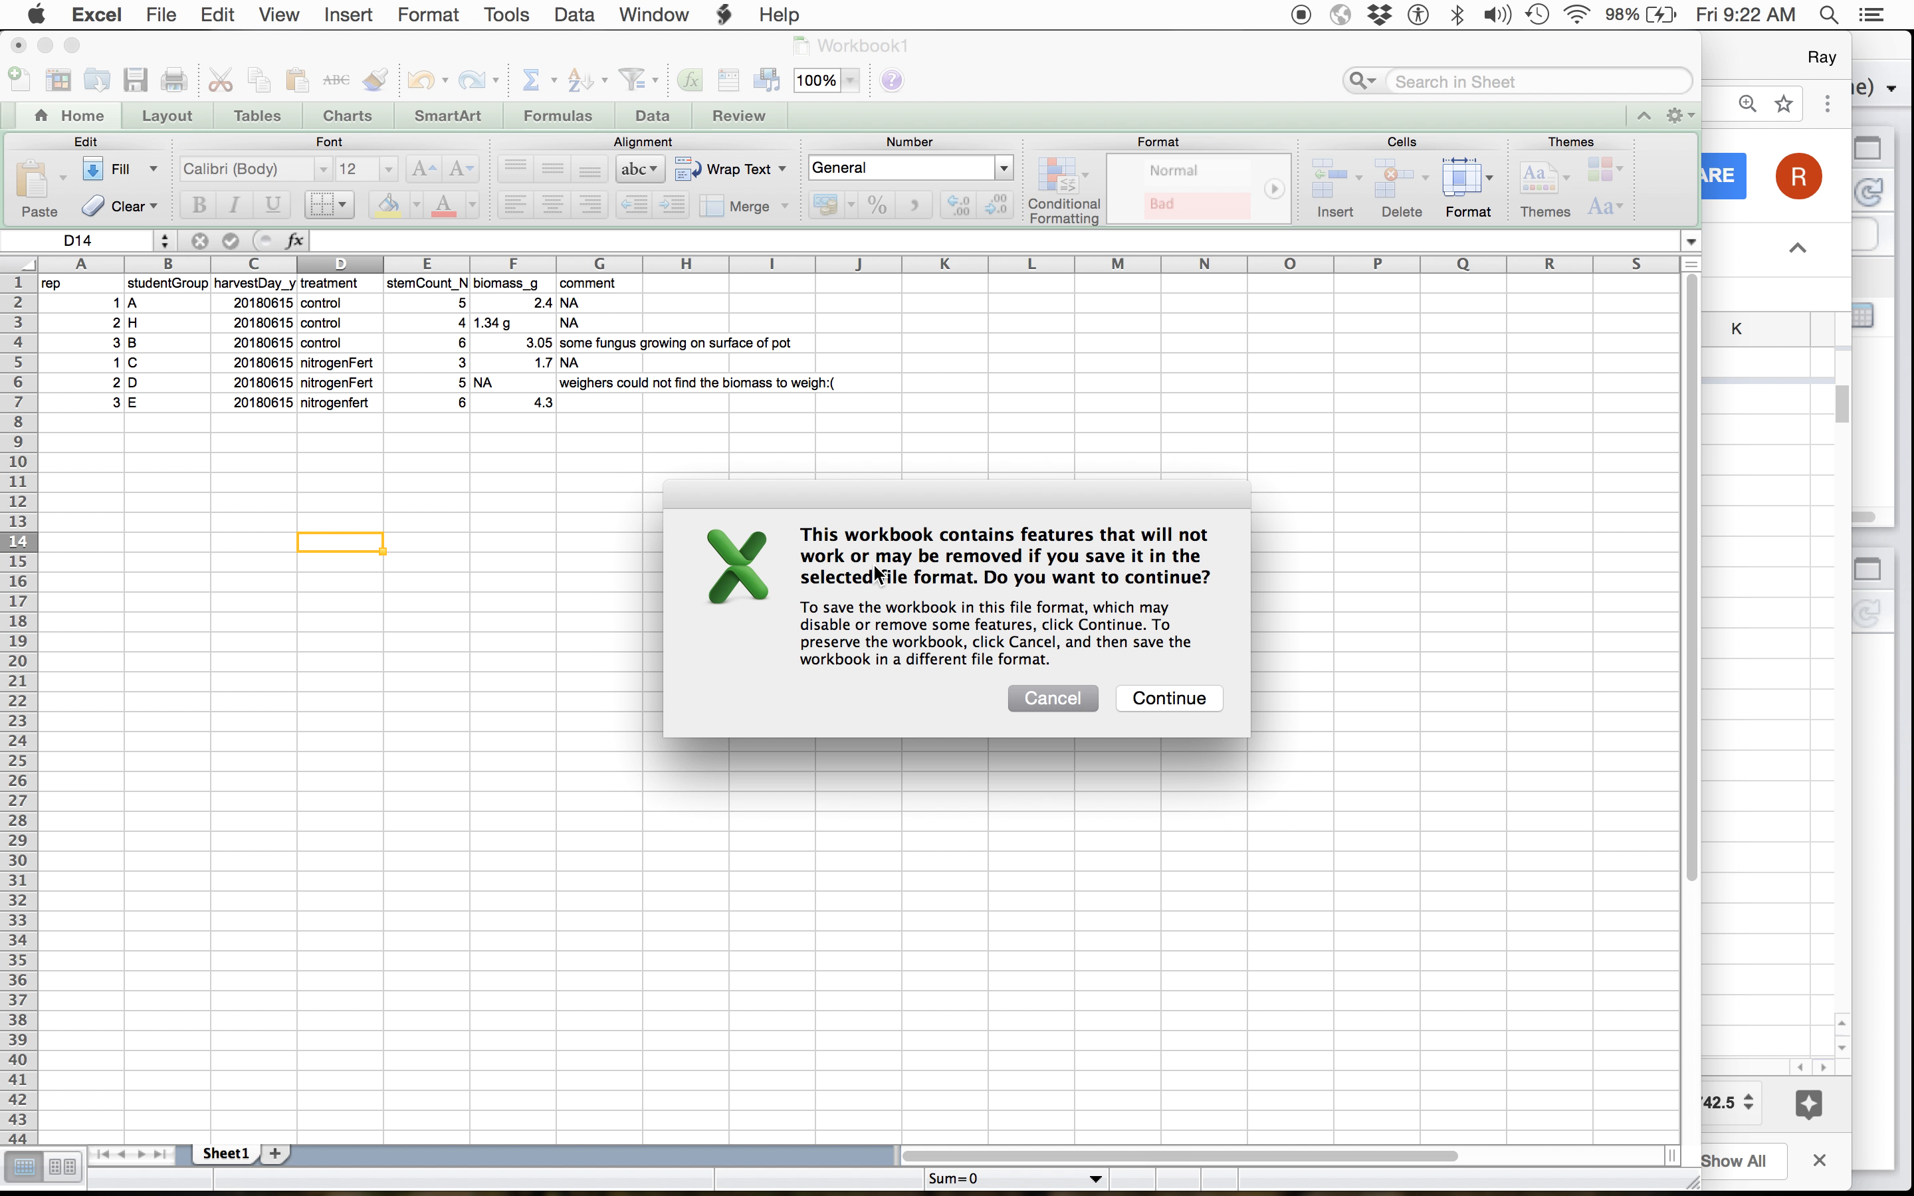
pyautogui.click(1171, 699)
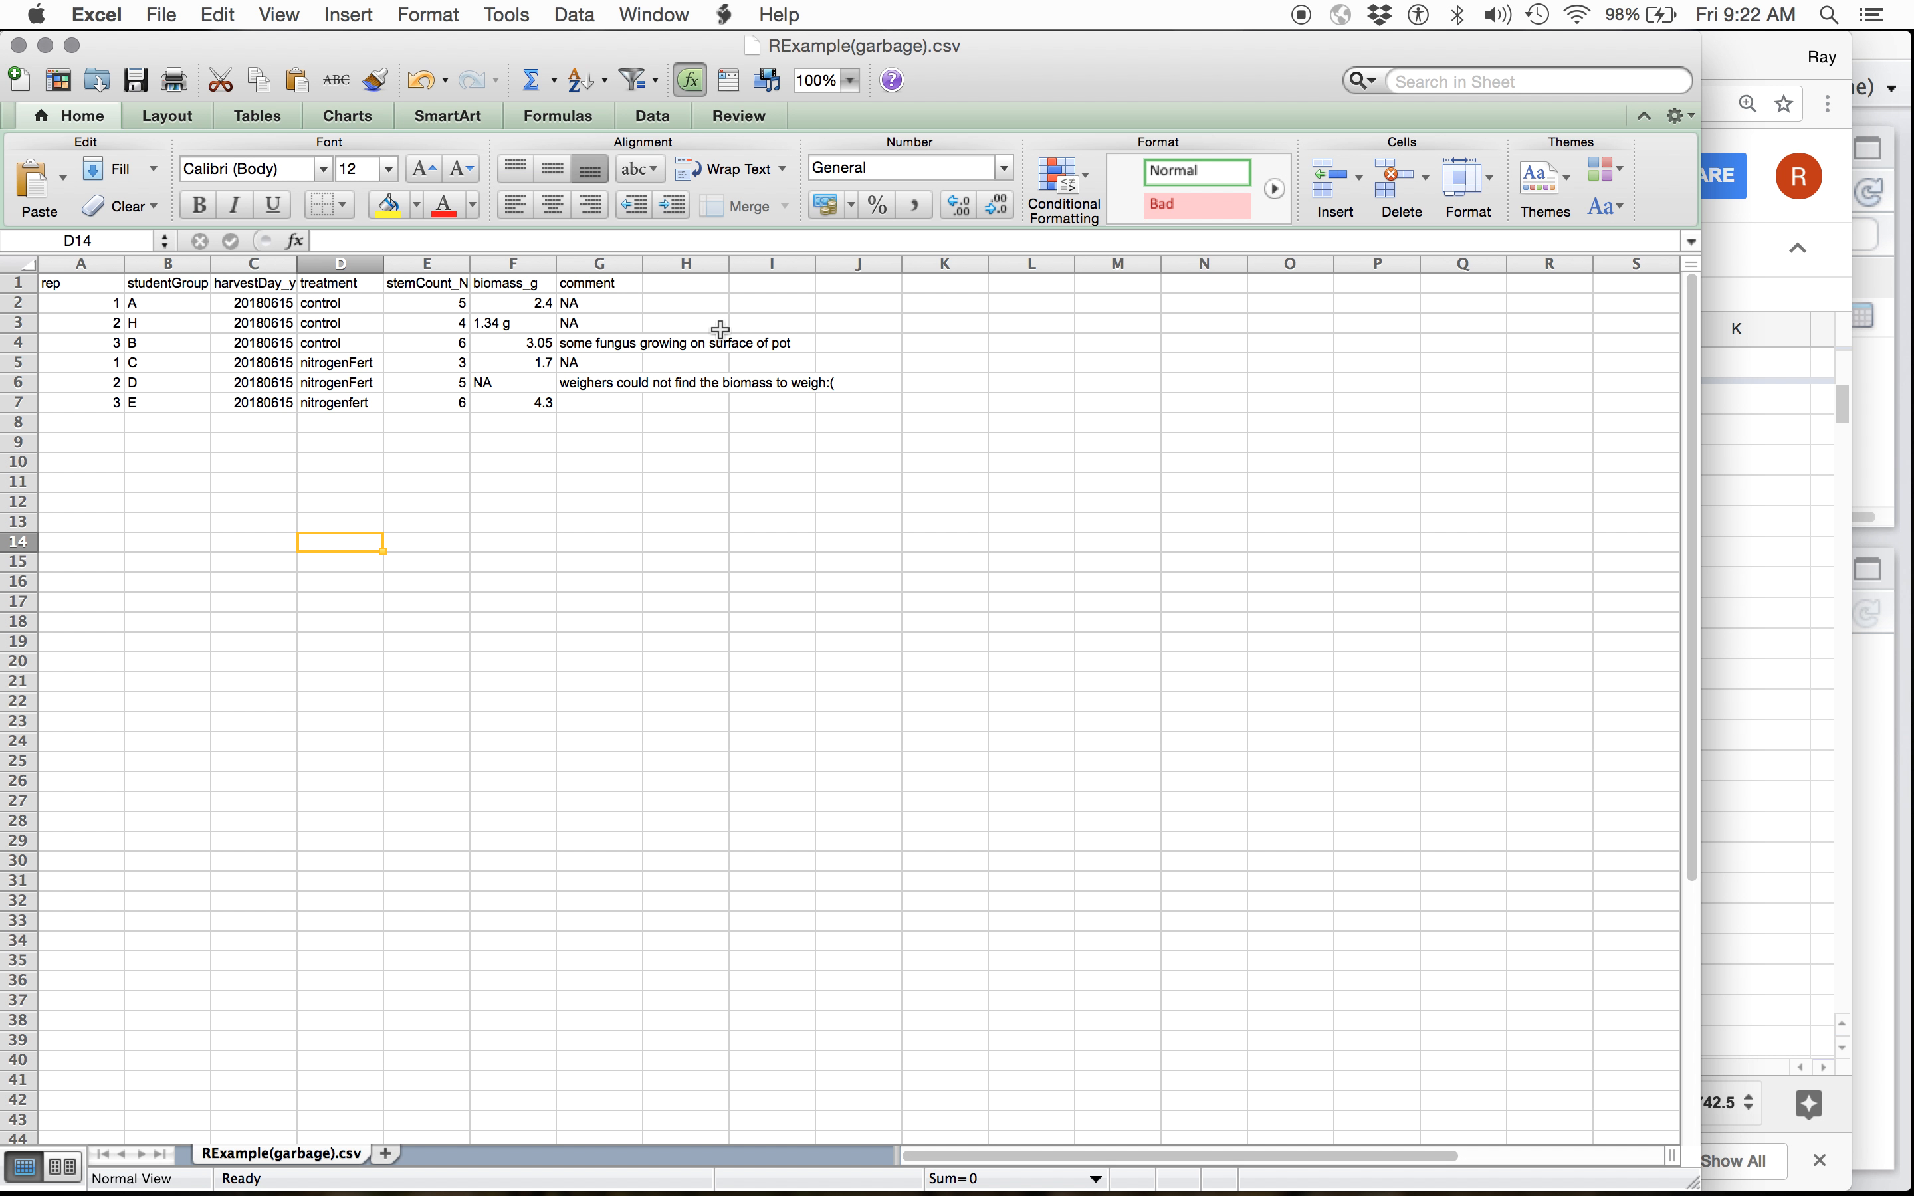
# - Switch to Finder and check the Desktop folder for the saved RExample(garbage).csv file
pyautogui.press('super+Tab')
pyautogui.press('super+Tab')
pyautogui.press('super+Tab')
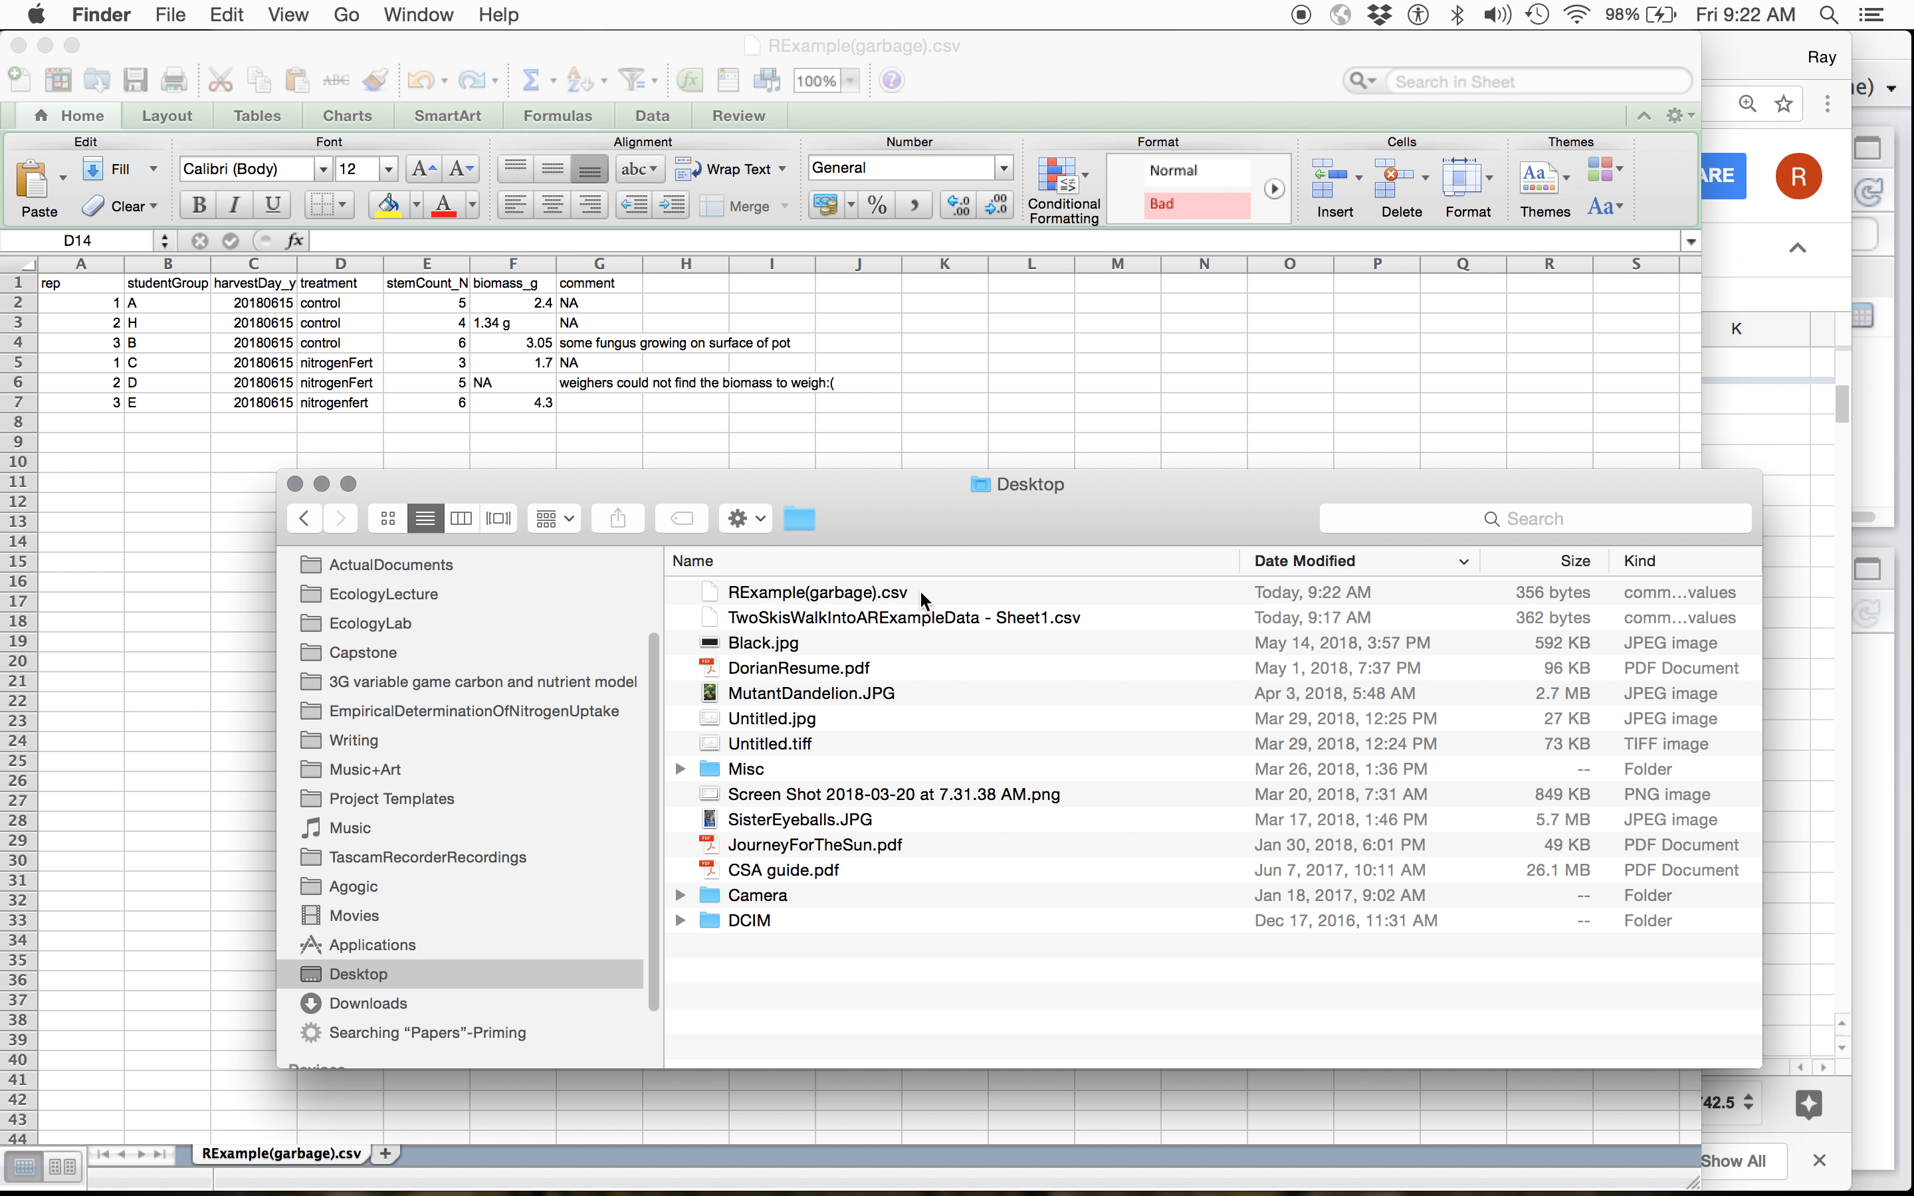
# - Return to Excel, close RExample(garbage).csv without saving changes, and select that file in the Finder's Desktop folder
pyautogui.press('super+Tab')
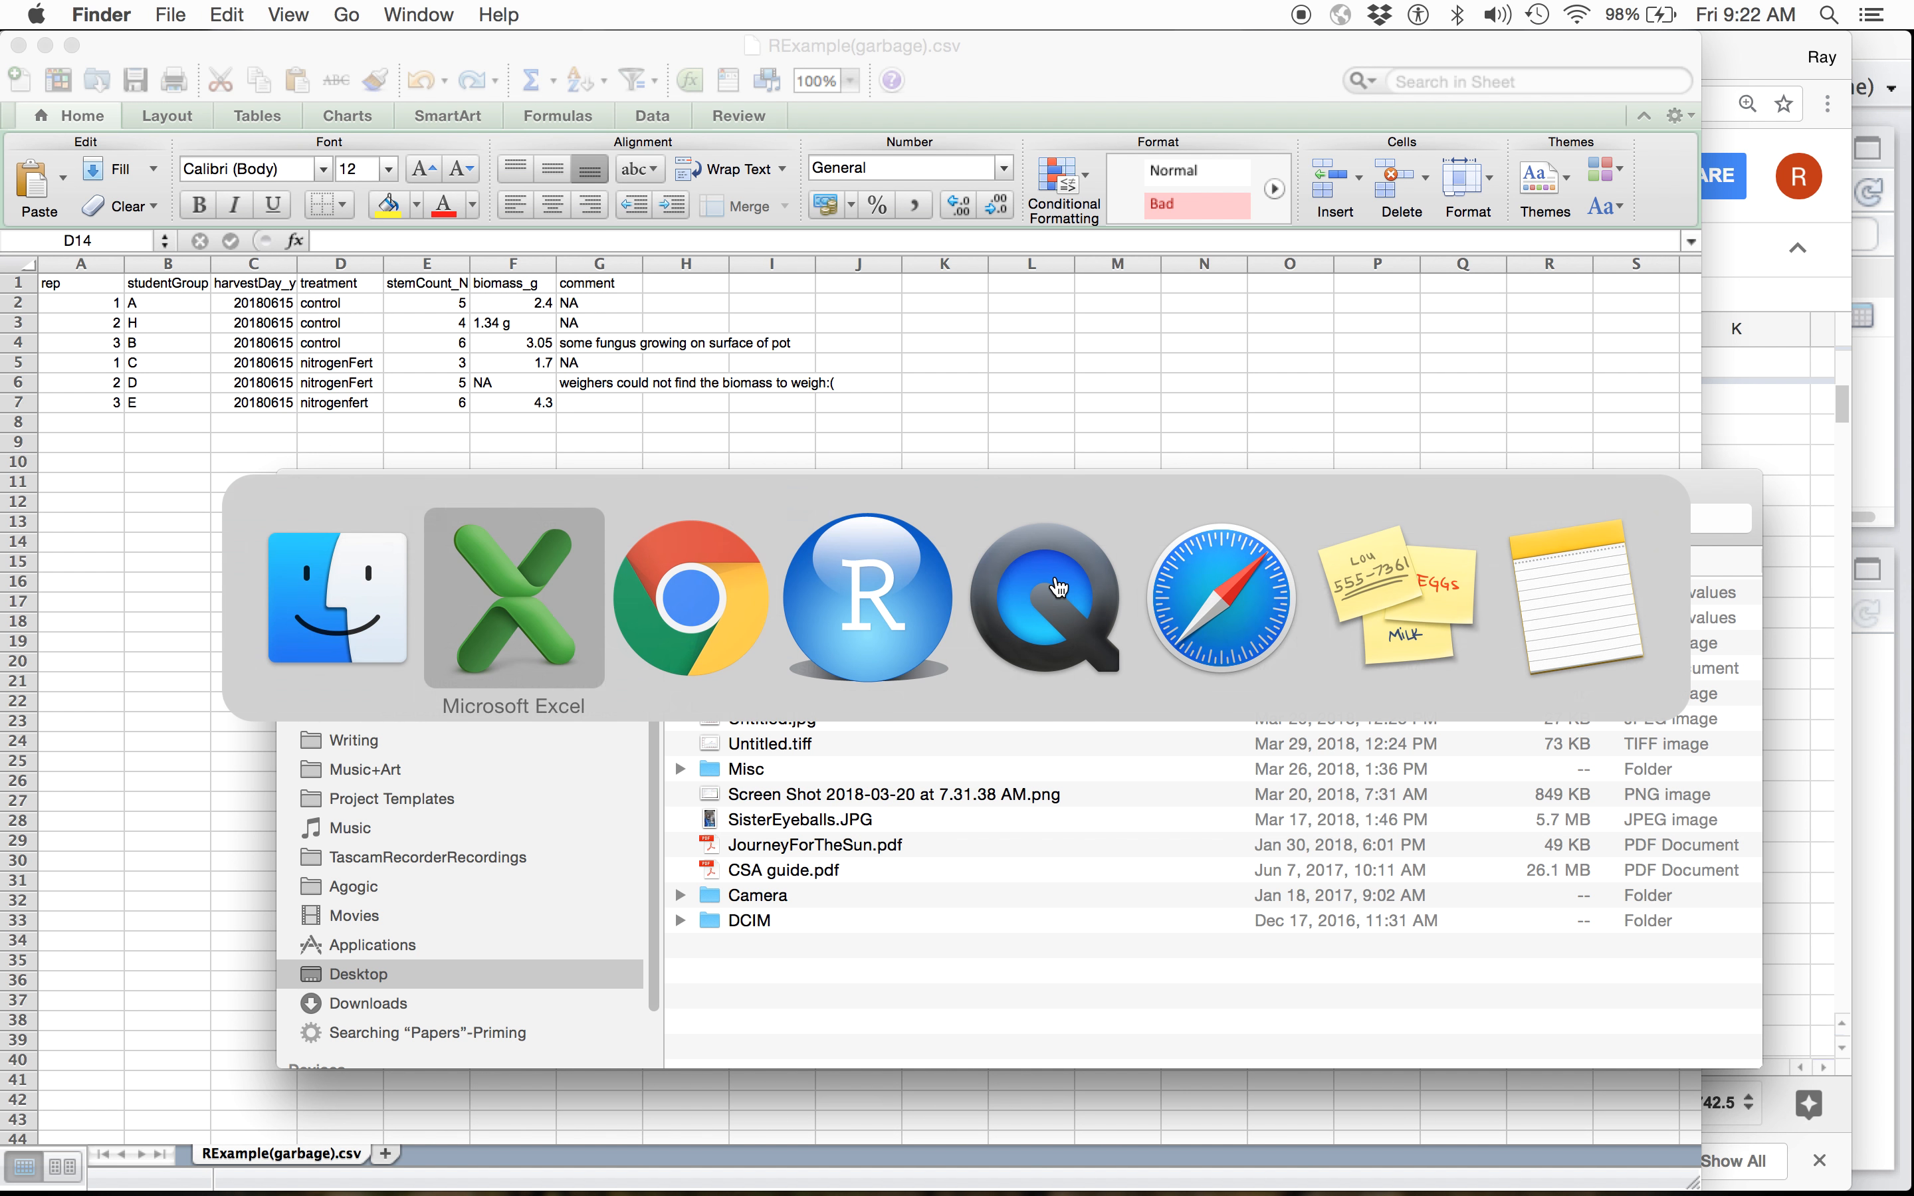
pyautogui.click(18, 45)
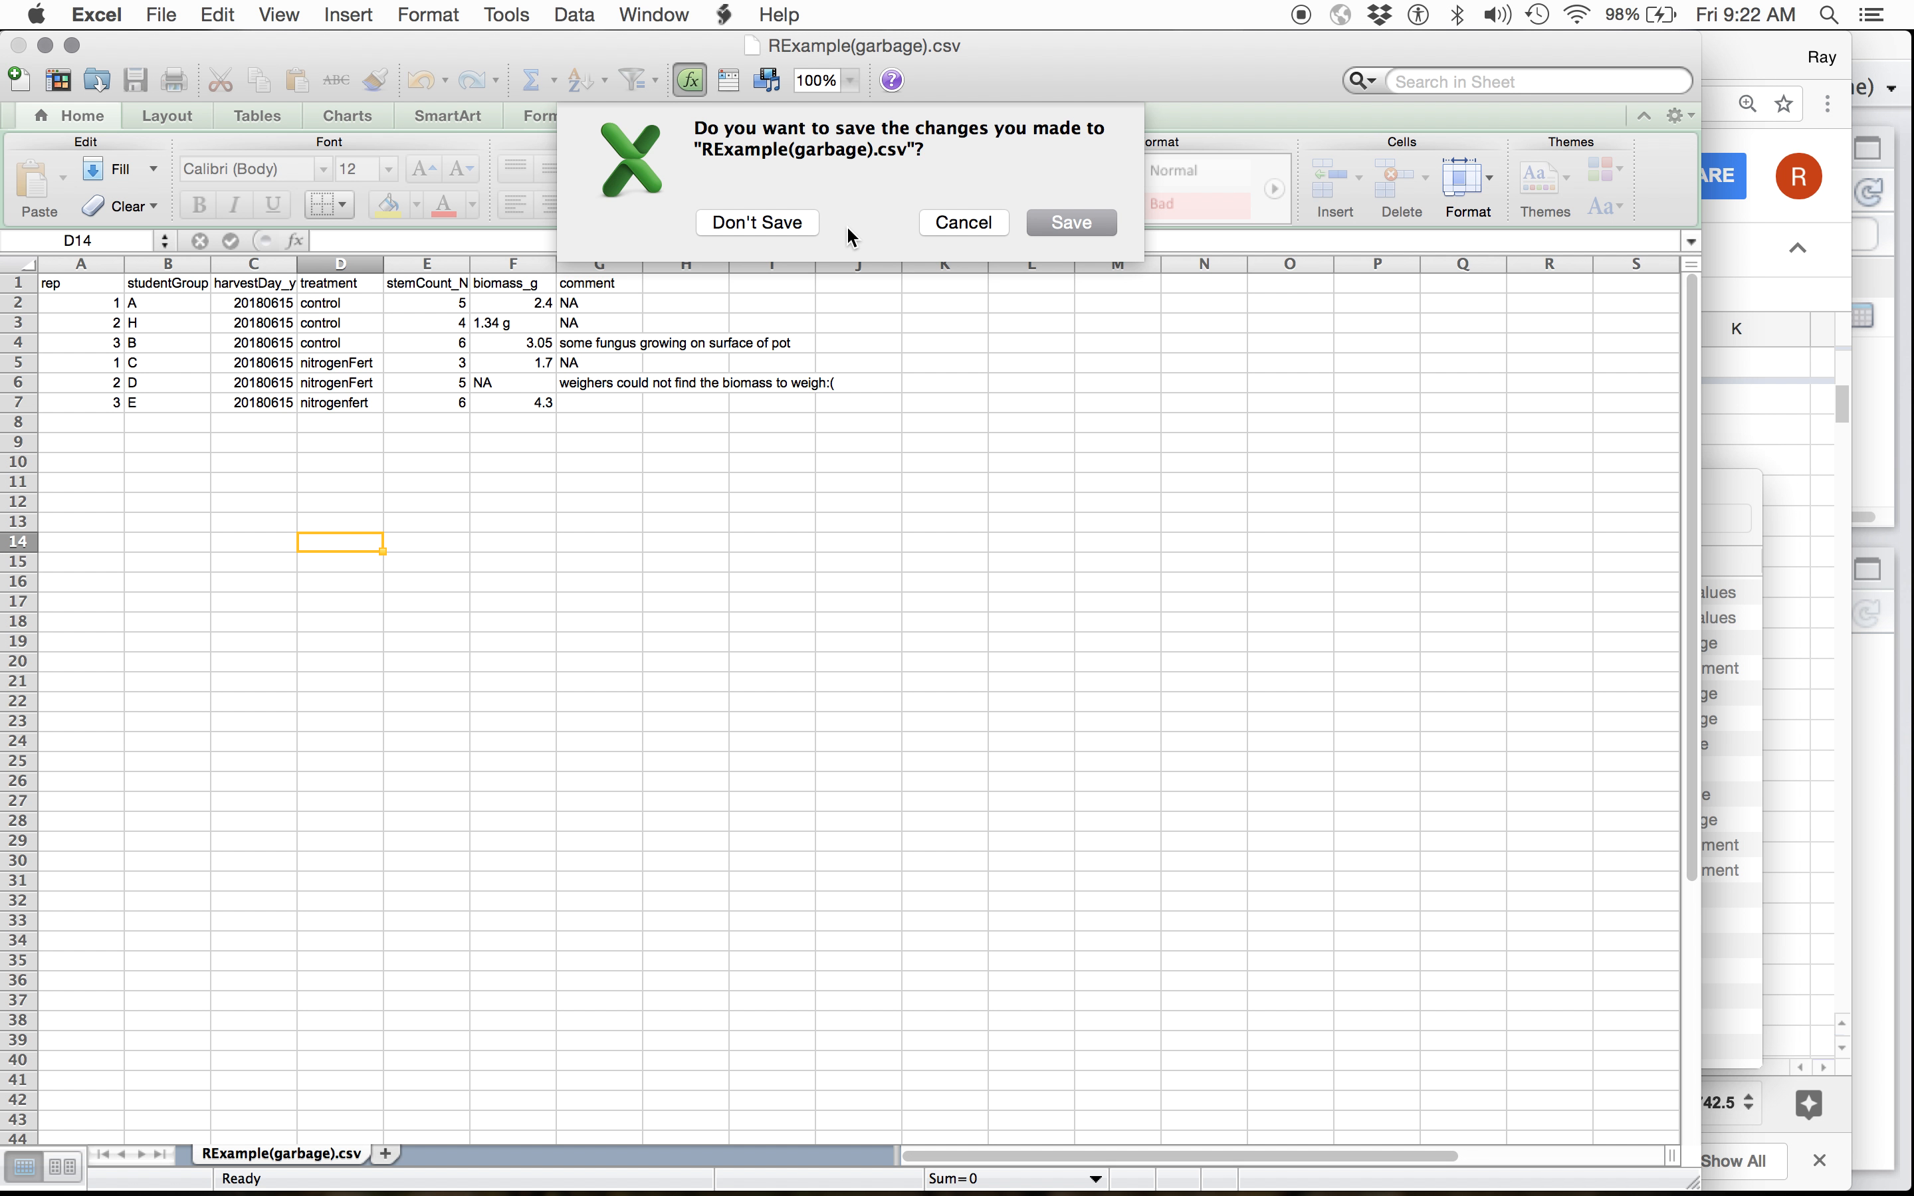
pyautogui.click(766, 220)
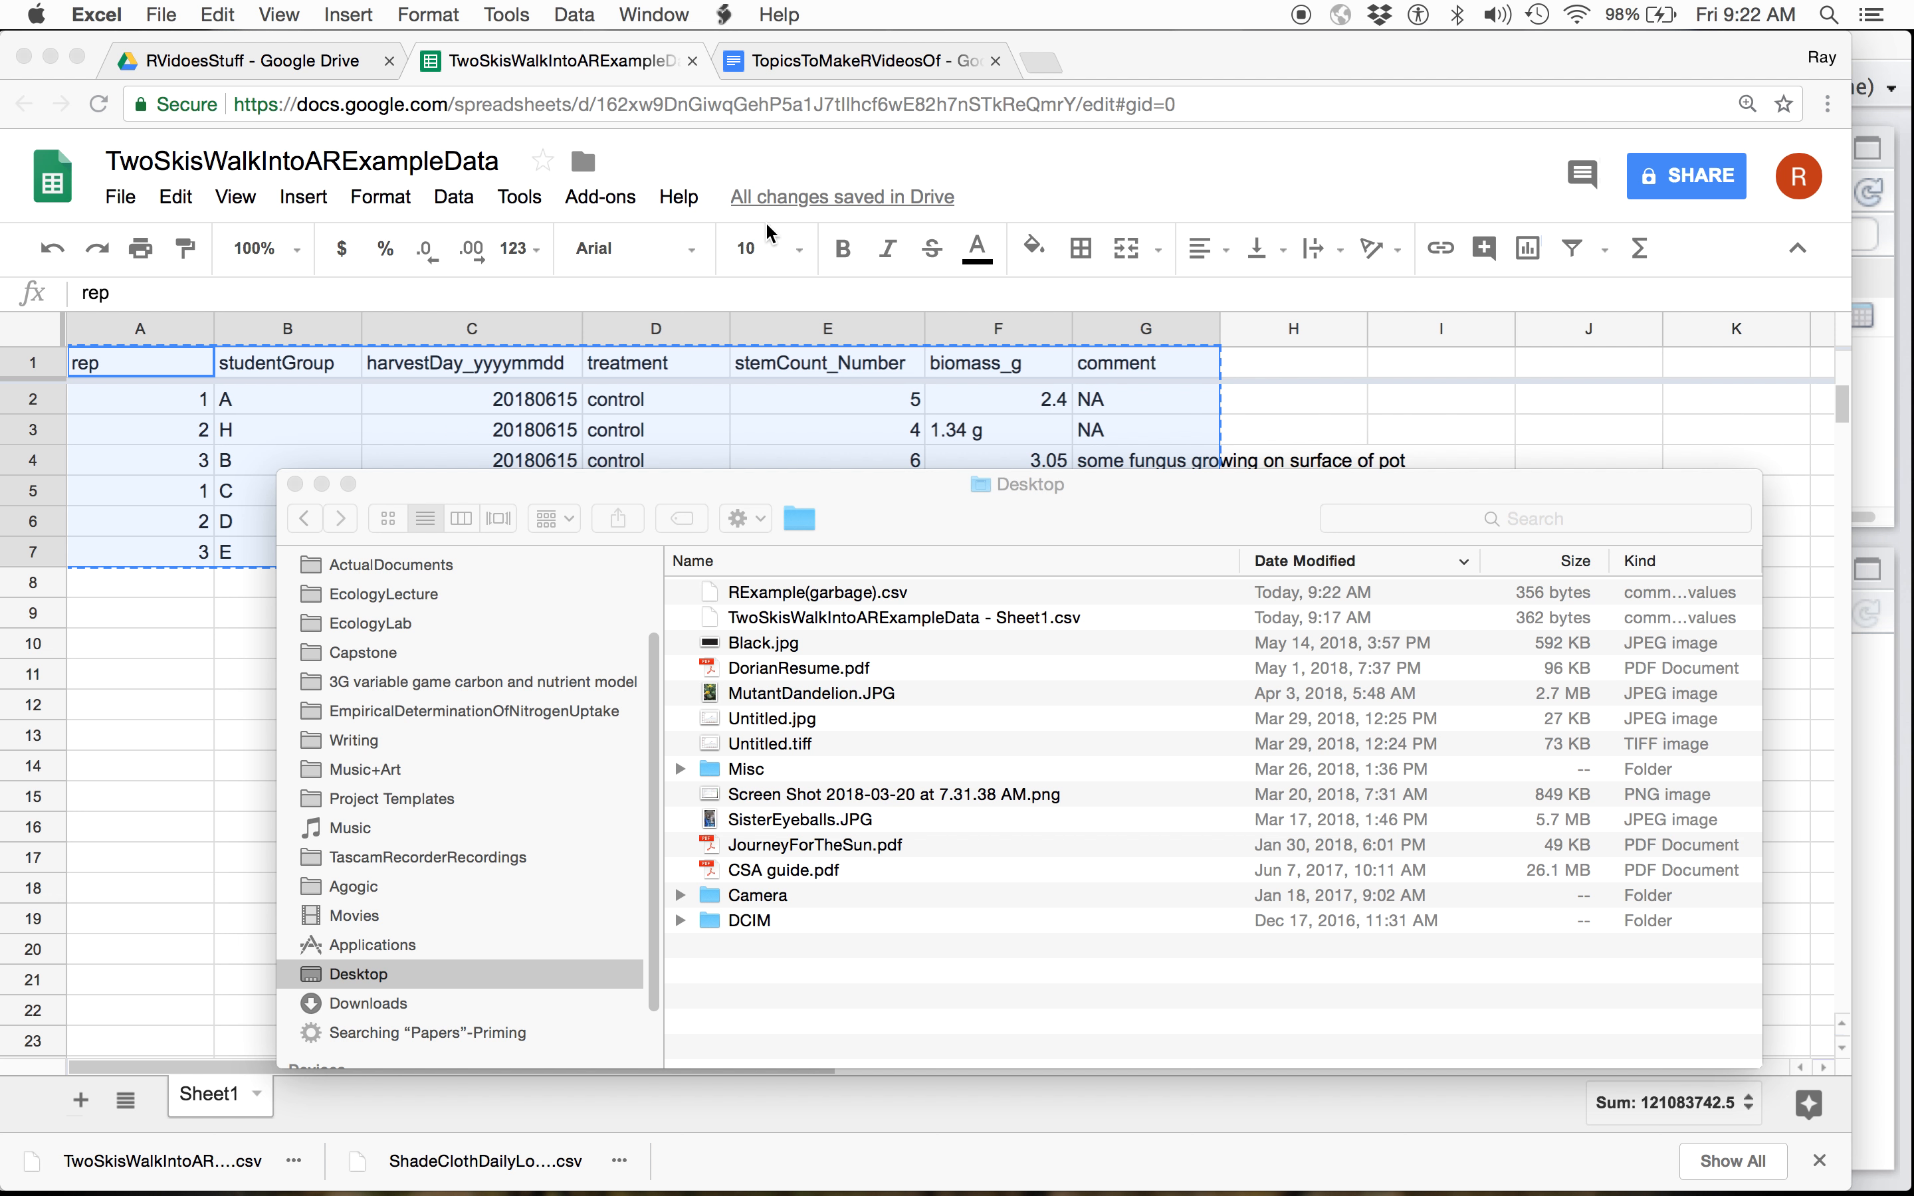
pyautogui.click(832, 599)
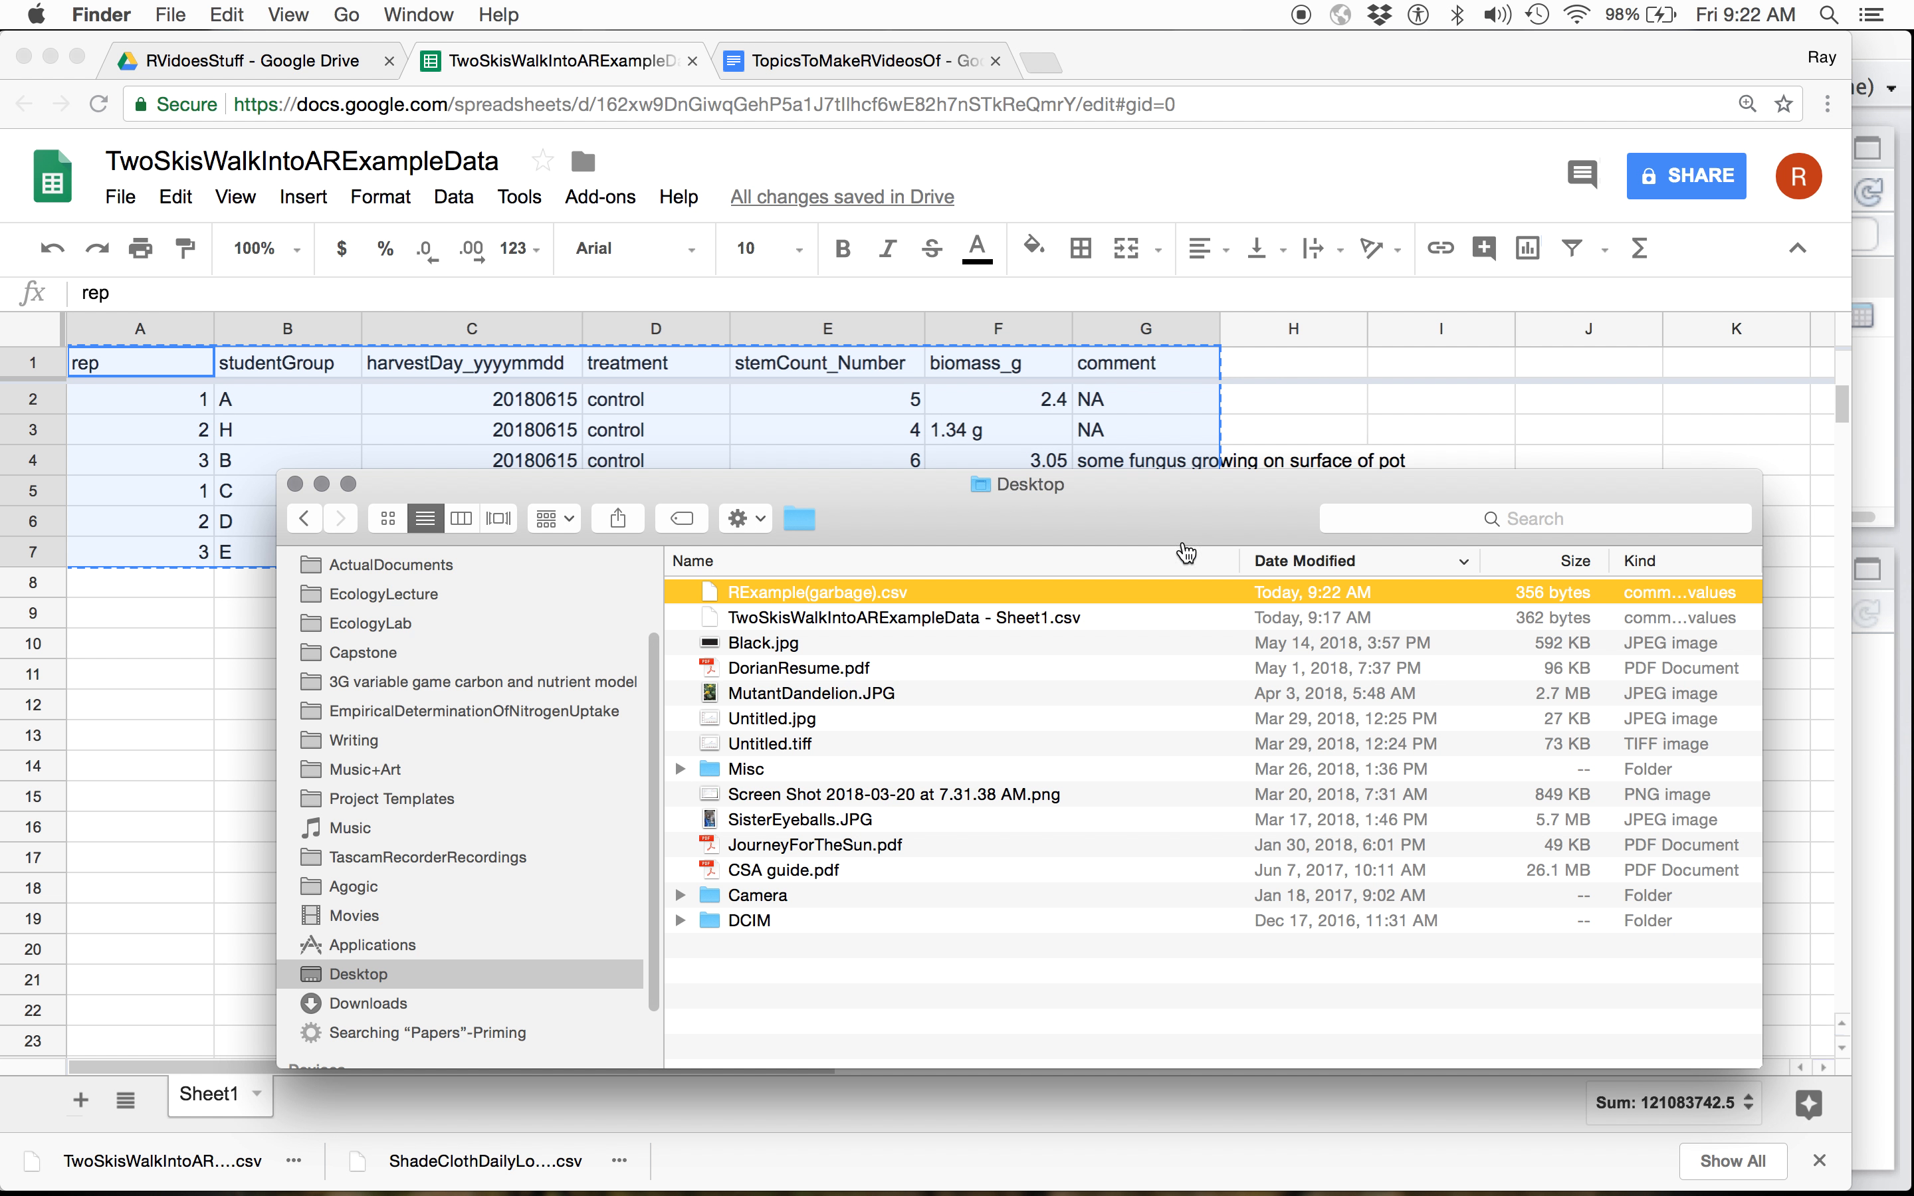
# - Switch to the Sakai assignment page in Safari and look at the download options for the attached Fa2017MonDecompProcessed.csv, leaving it undownloaded
pyautogui.press('super+Tab')
pyautogui.press('super+Tab')
pyautogui.press('super+Tab')
pyautogui.press('super+Tab')
pyautogui.press('super+Tab')
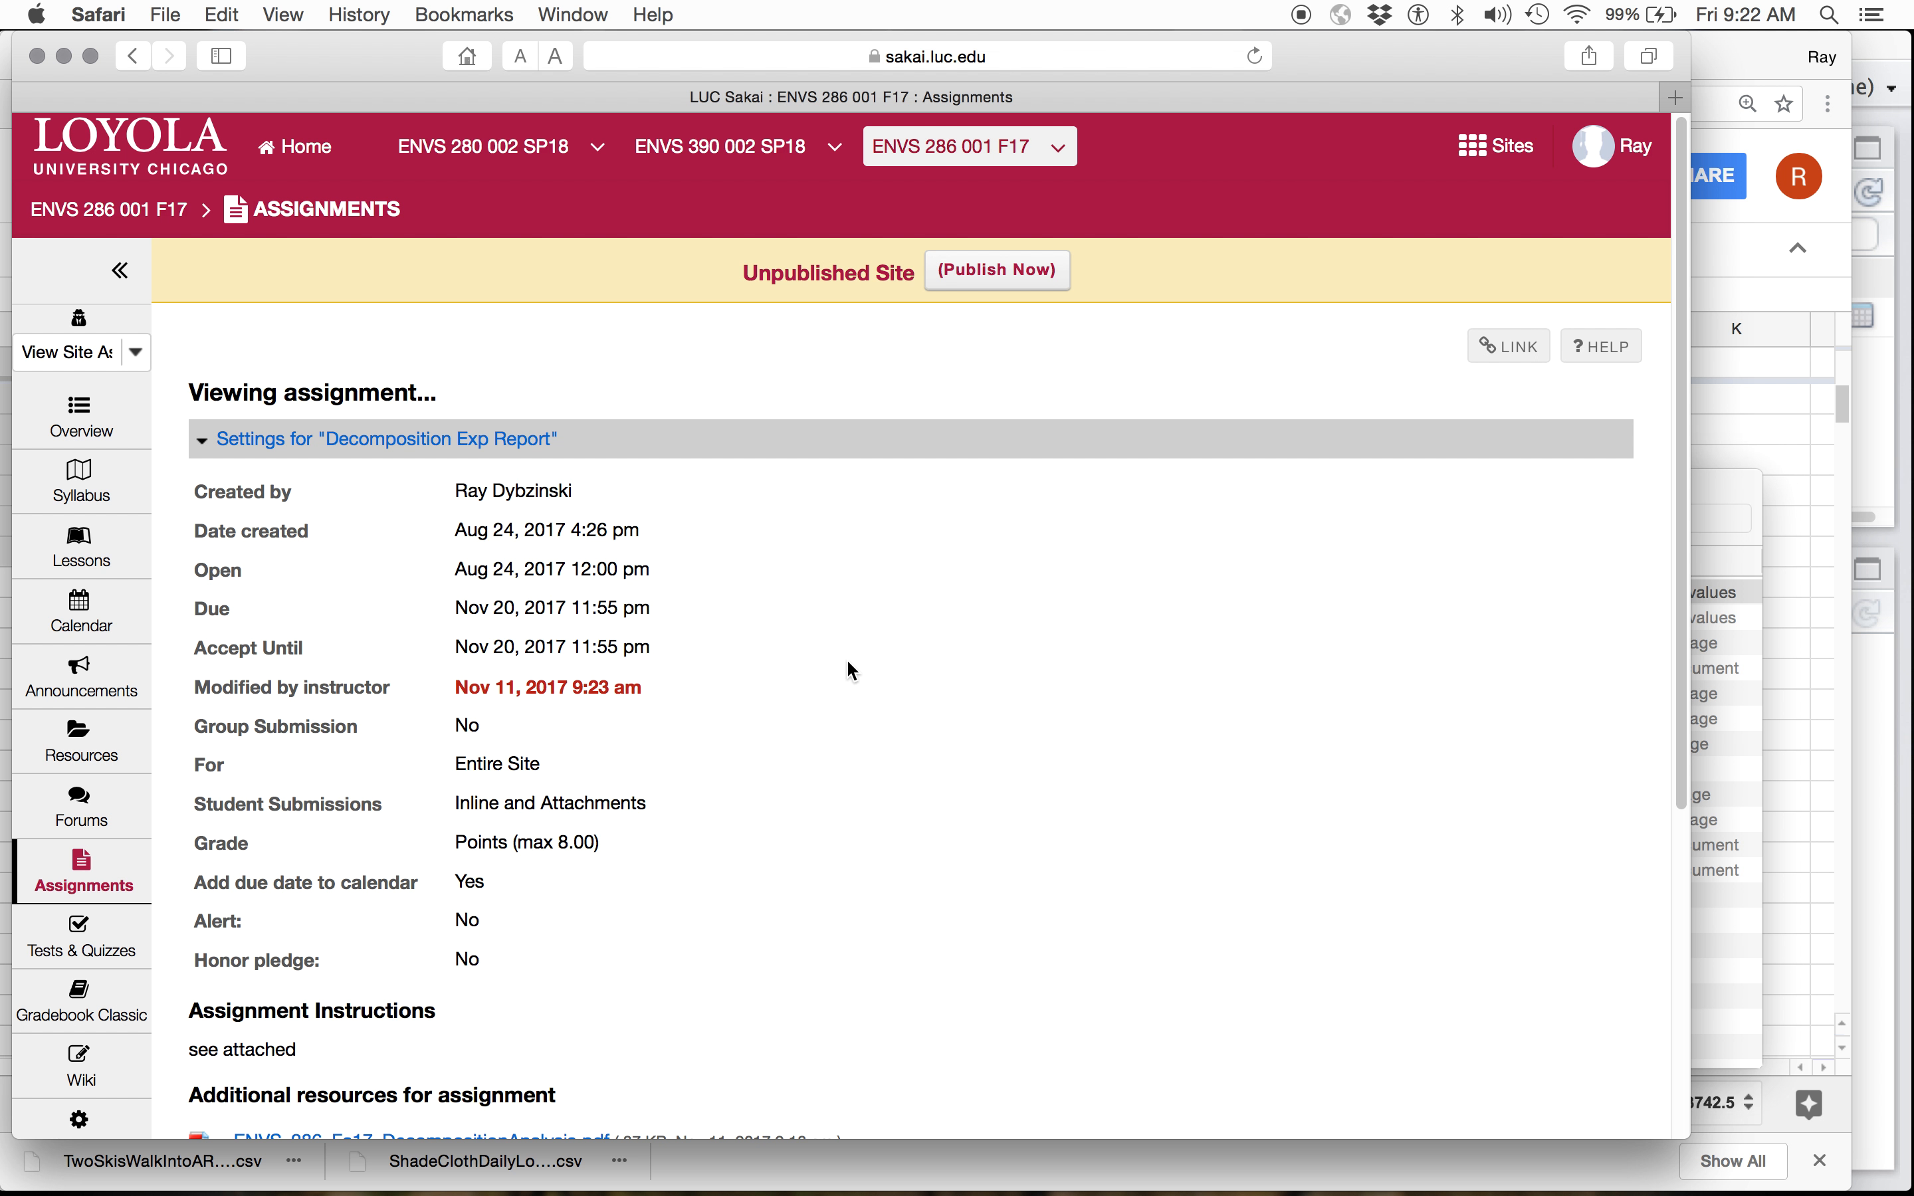
pyautogui.scroll(-8, 796, 684)
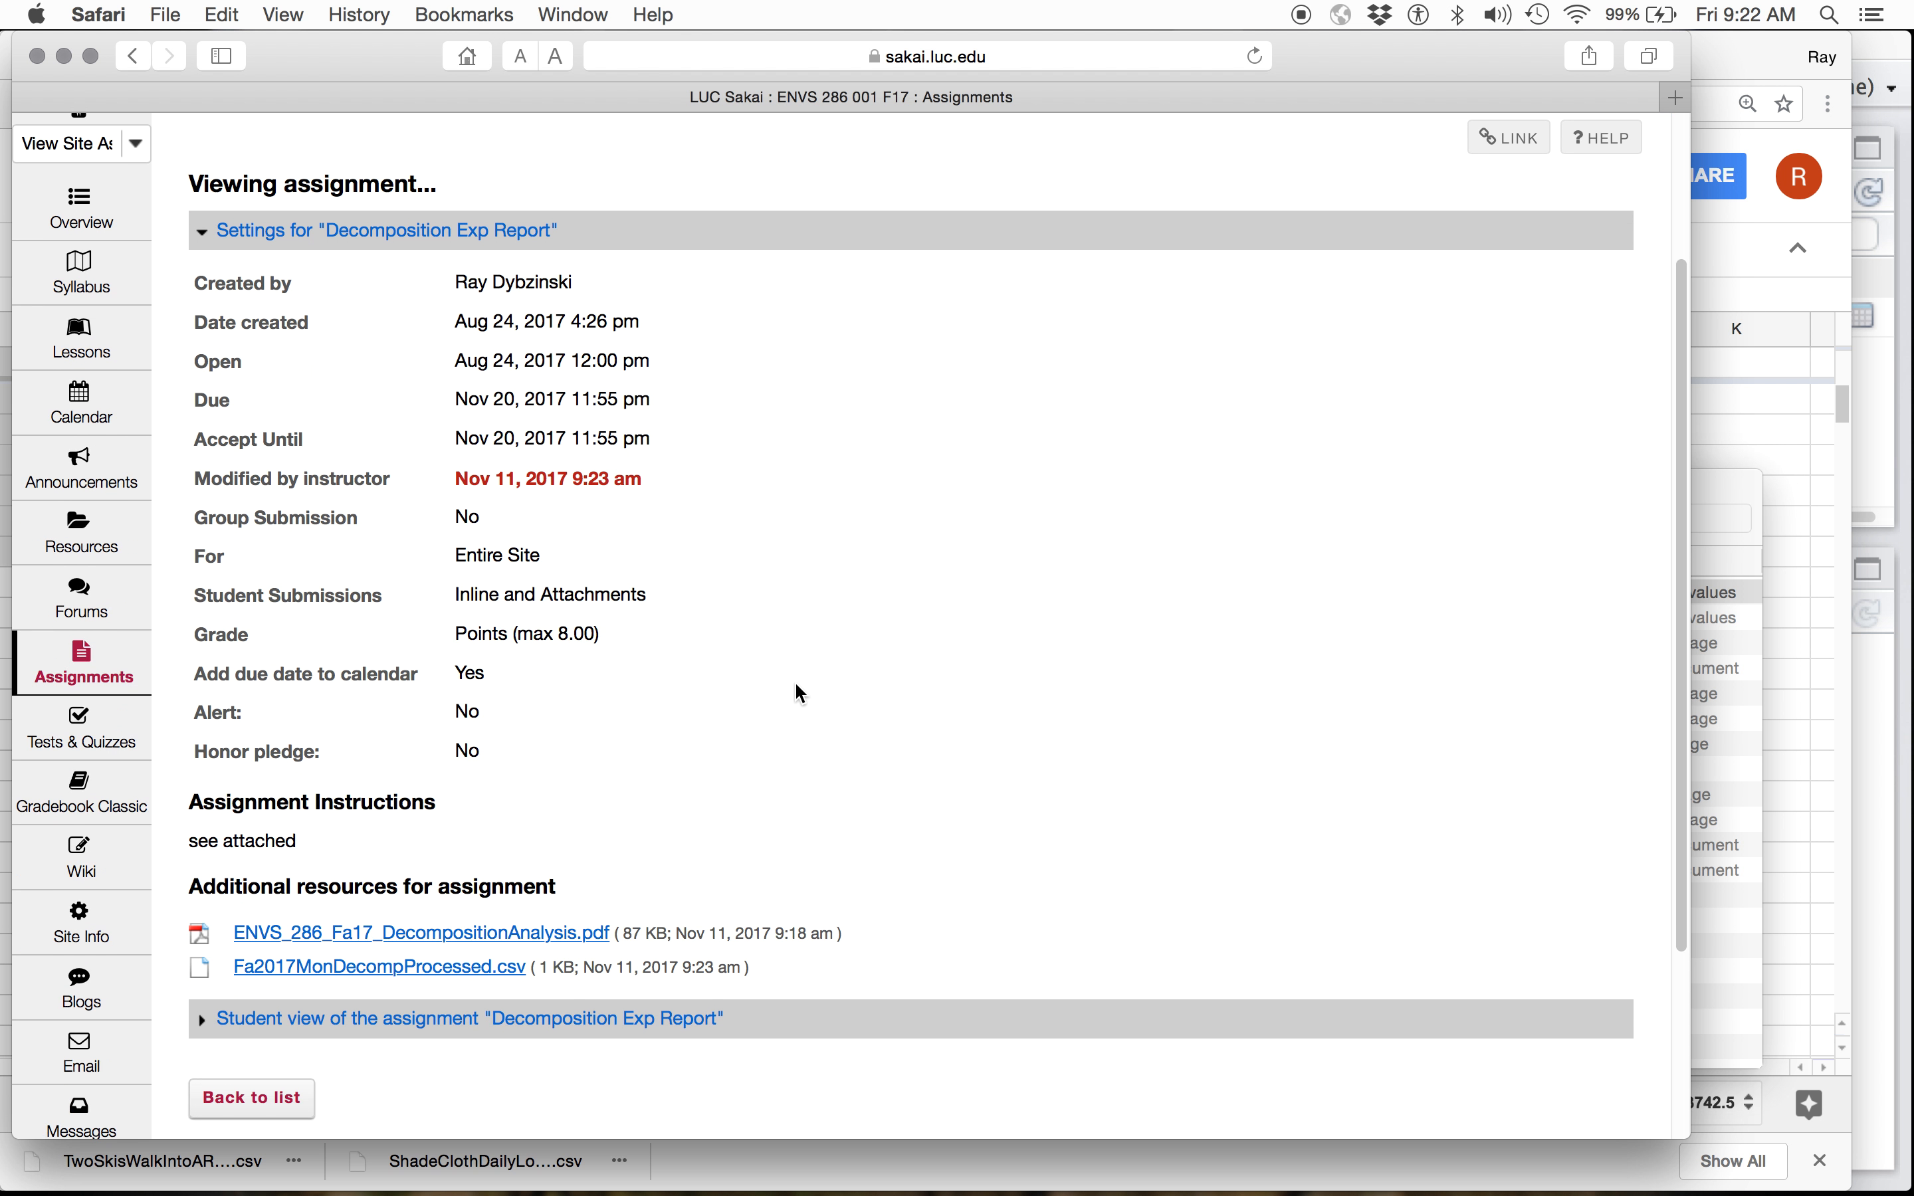
pyautogui.scroll(-1, 794, 688)
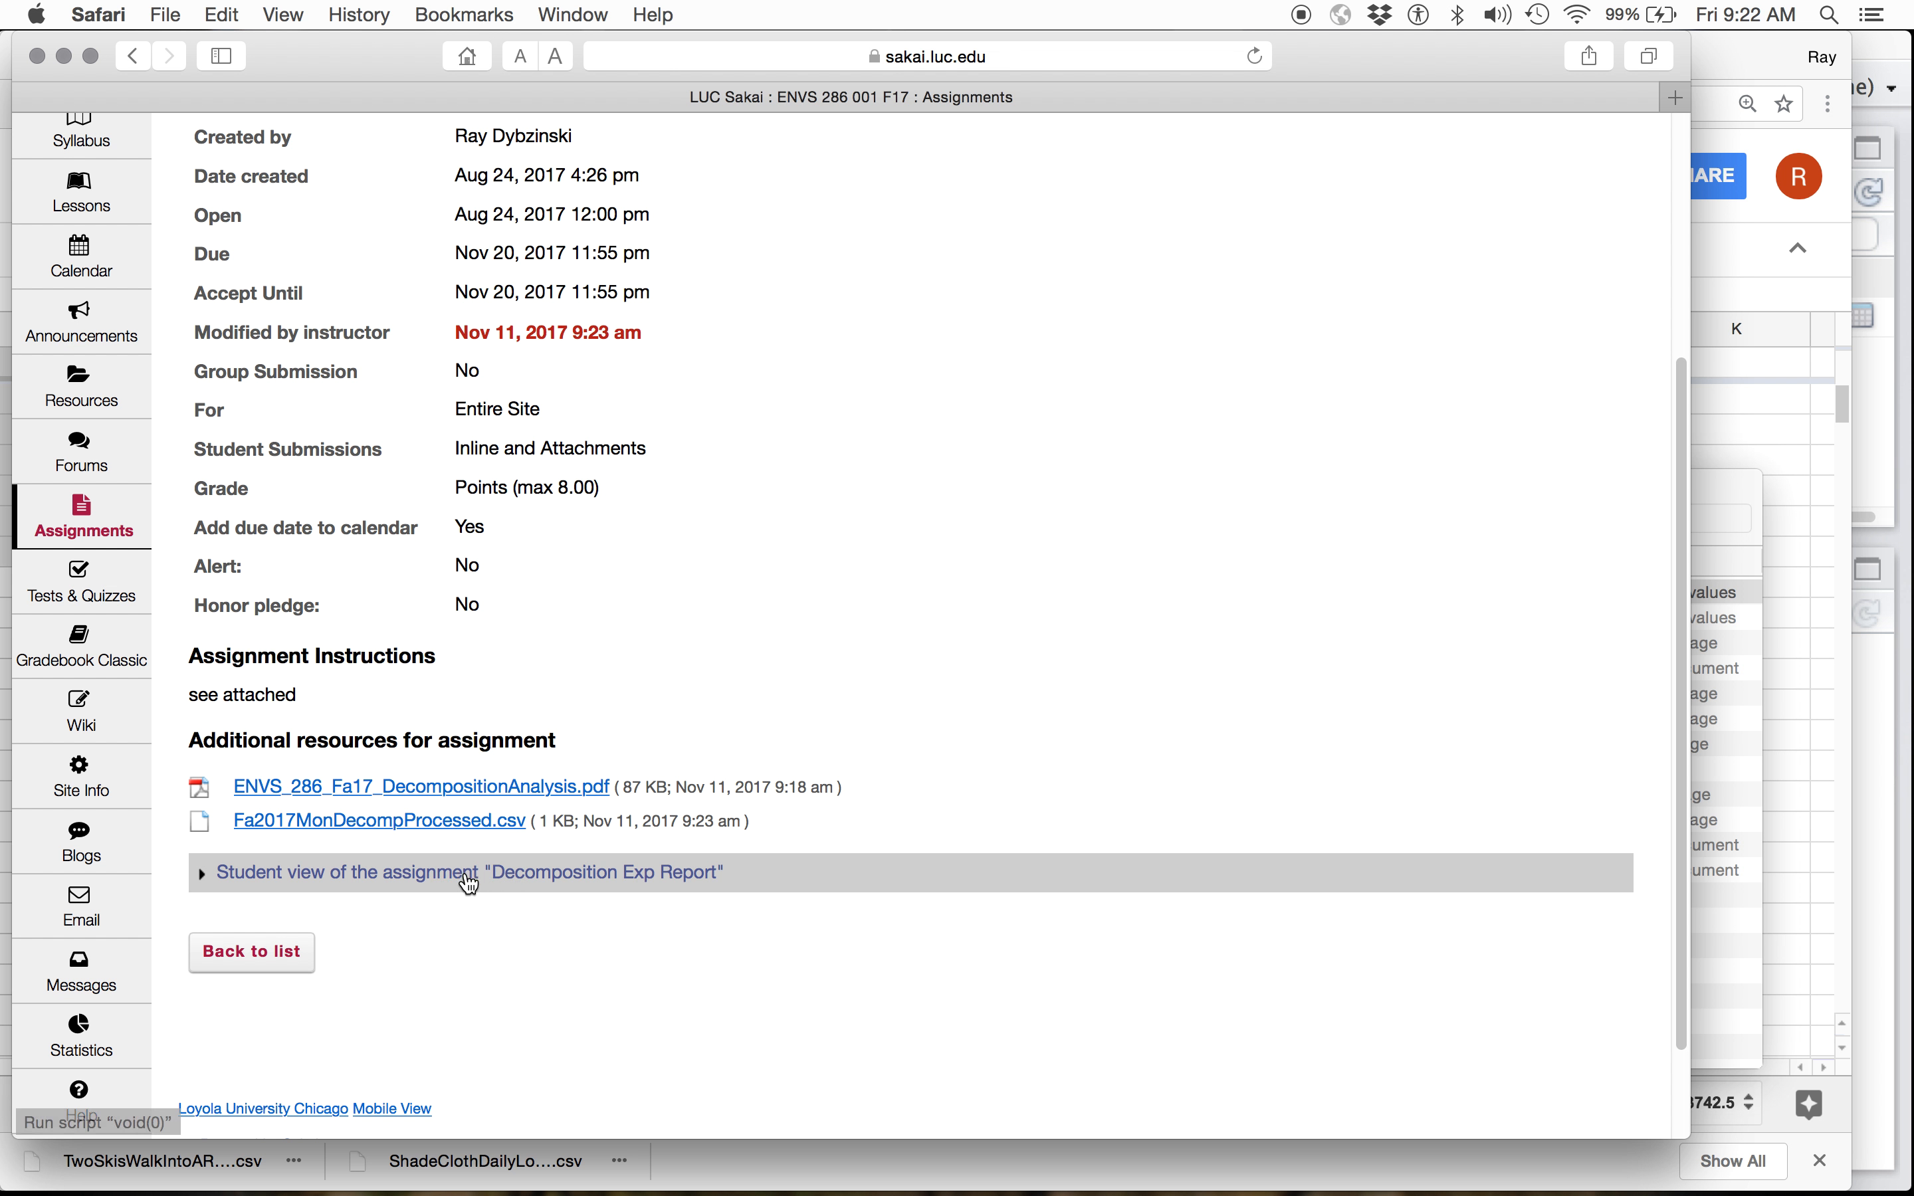
pyautogui.rightClick(427, 826)
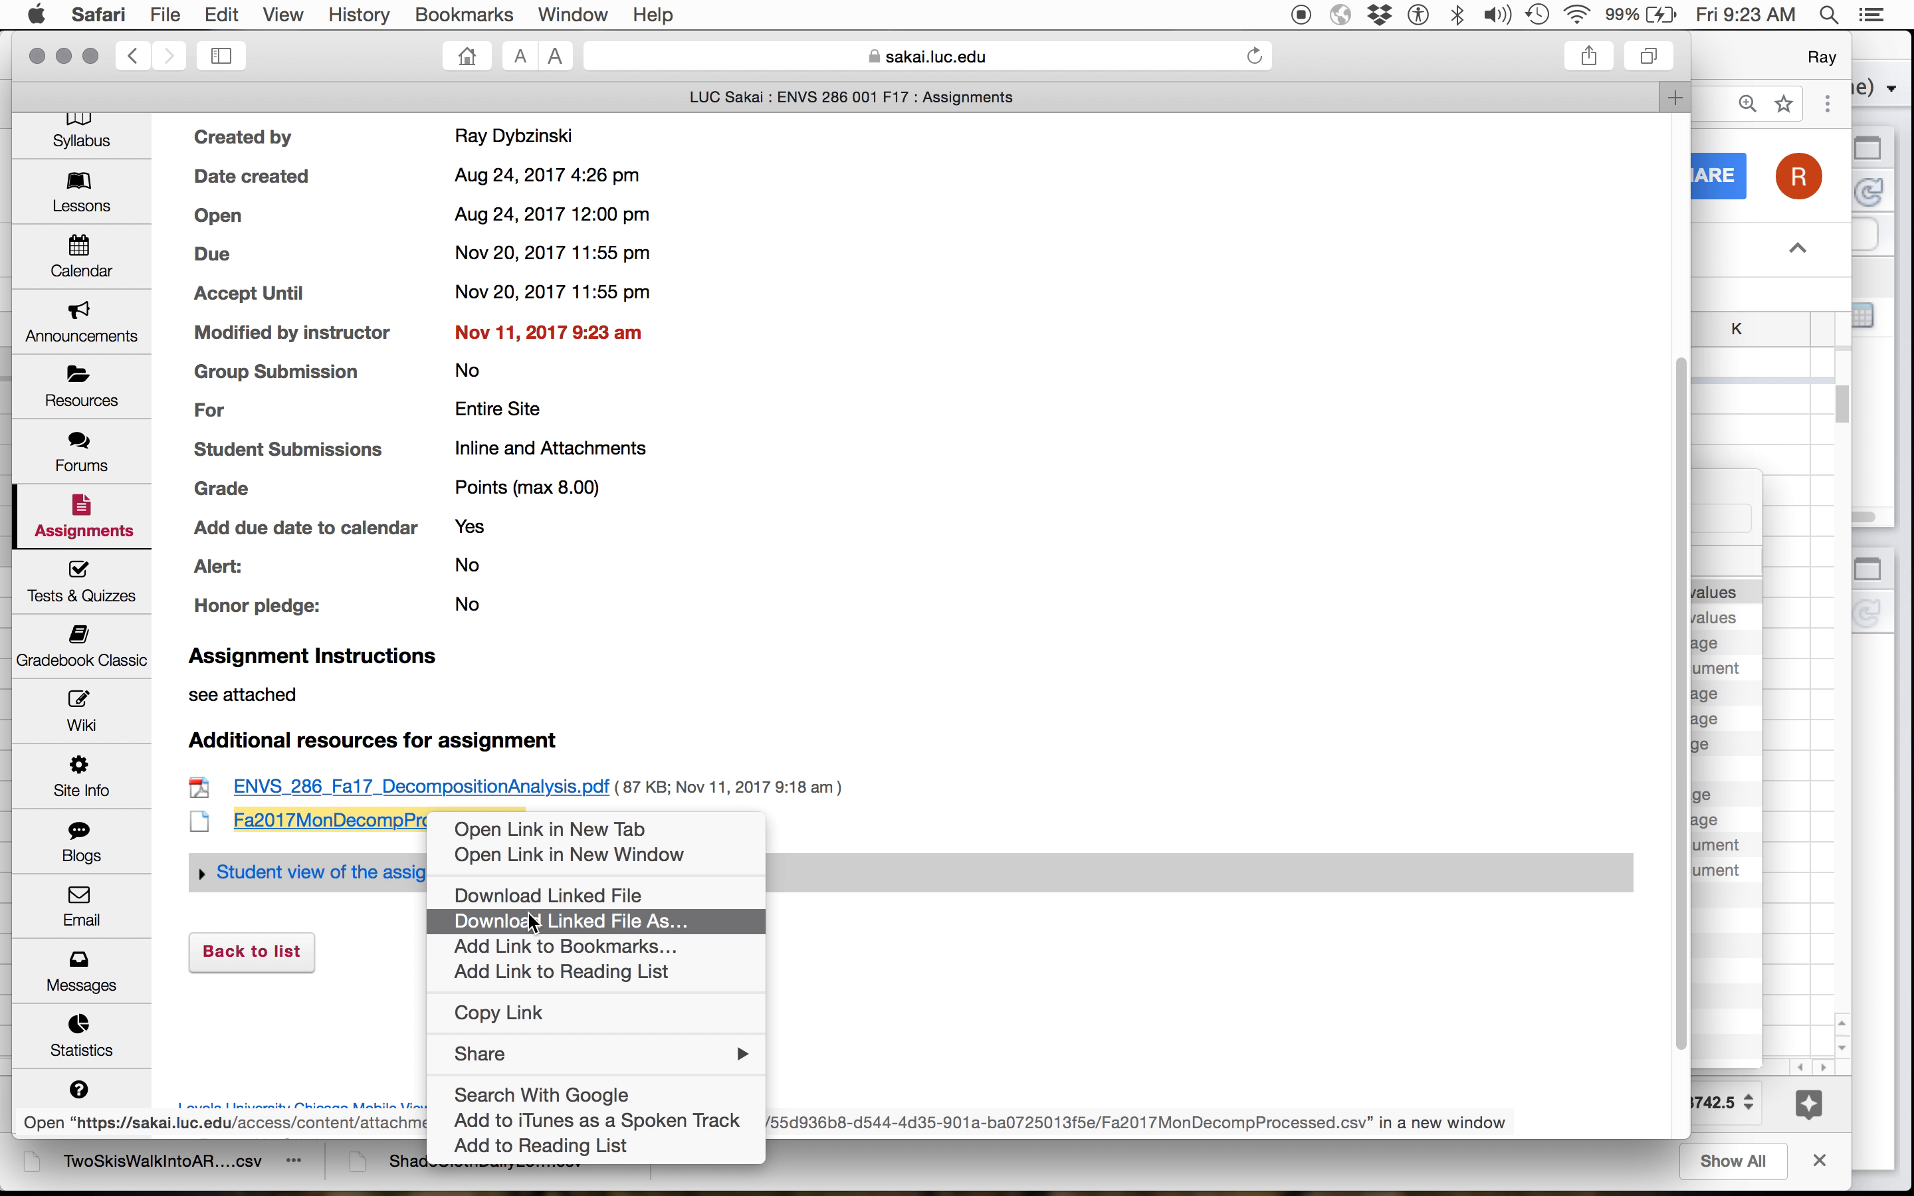
pyautogui.click(728, 599)
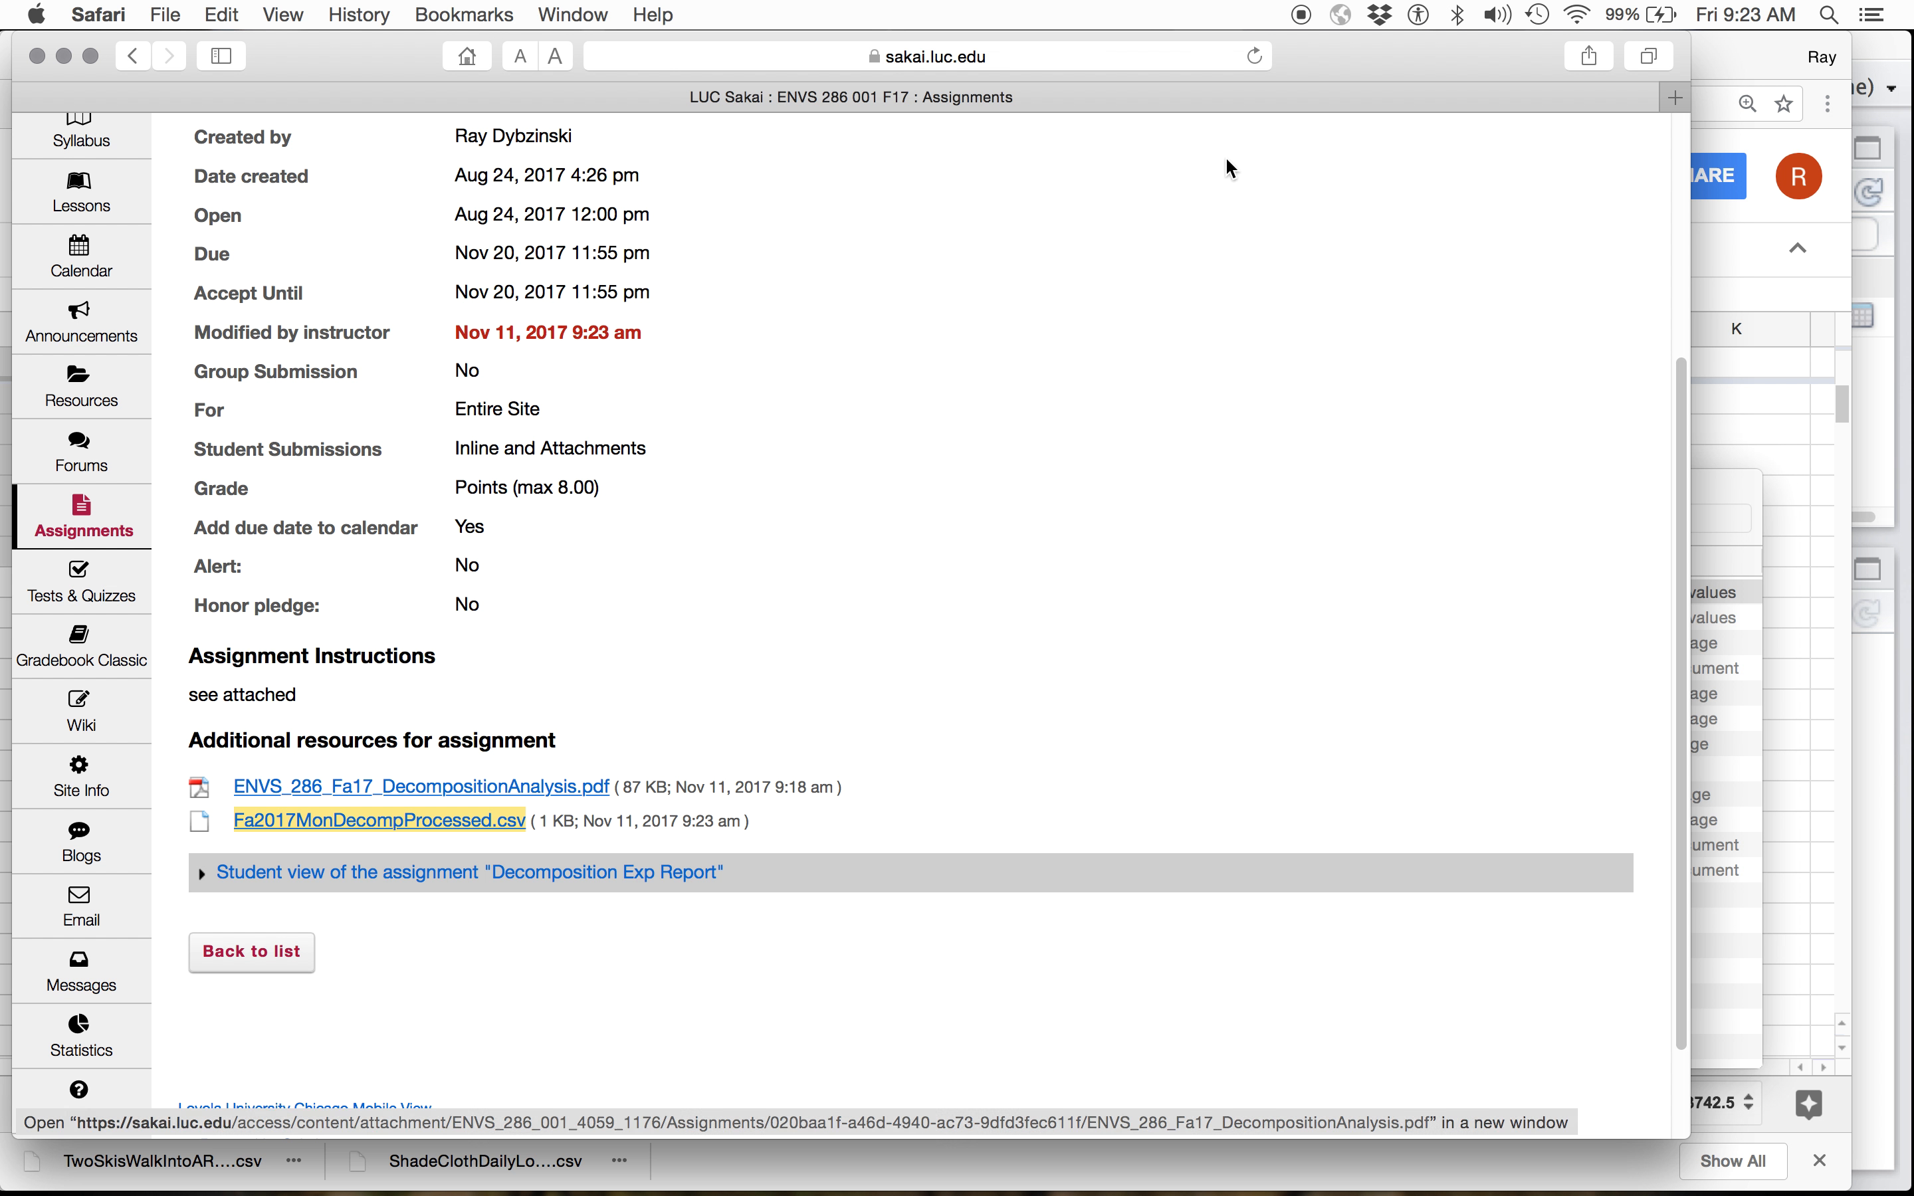